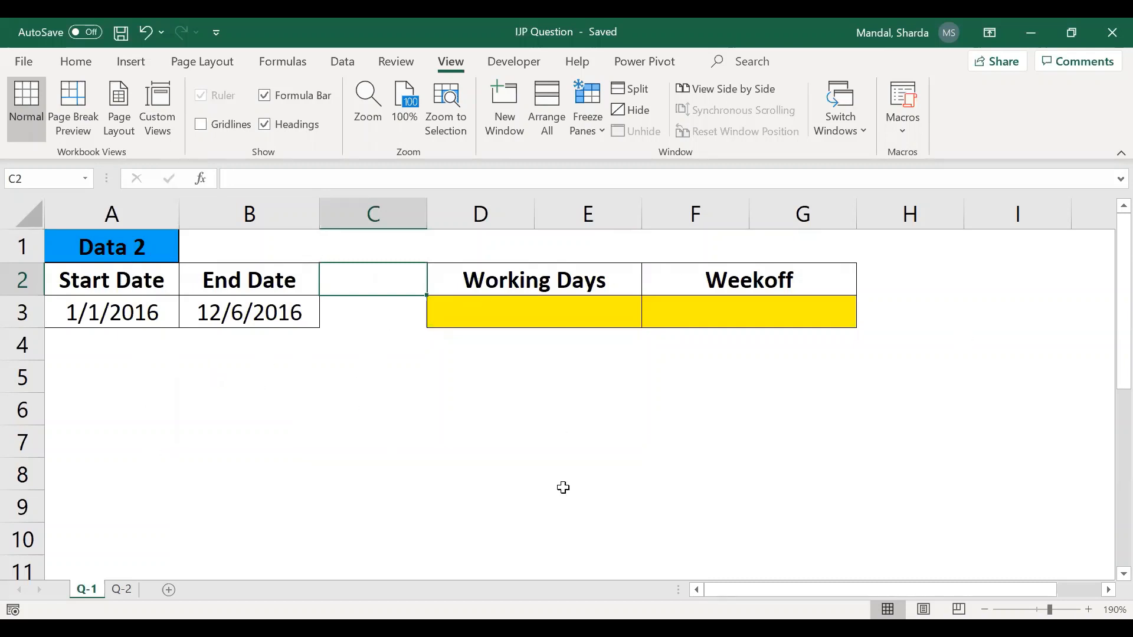
# Examine the start and end dates in A2:B3 and the empty Working Days and Weekoff cells in row 3.
pyautogui.moveTo(60, 278); pyautogui.dragTo(331, 313)
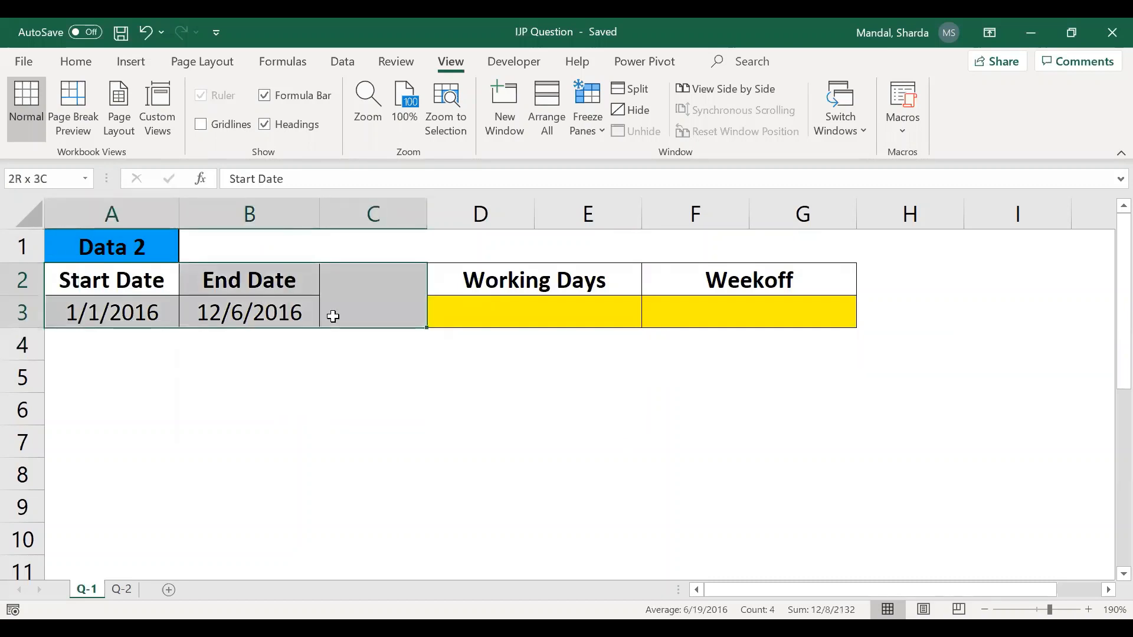
pyautogui.moveTo(551, 285); pyautogui.dragTo(765, 305)
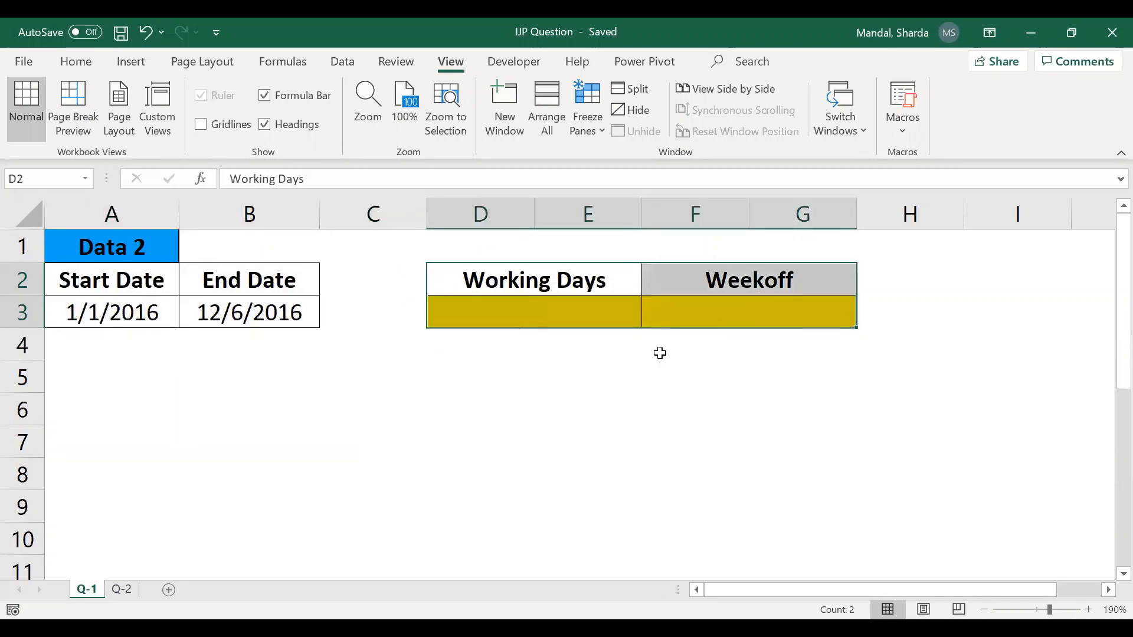
pyautogui.click(588, 376)
pyautogui.moveTo(102, 289); pyautogui.dragTo(106, 312)
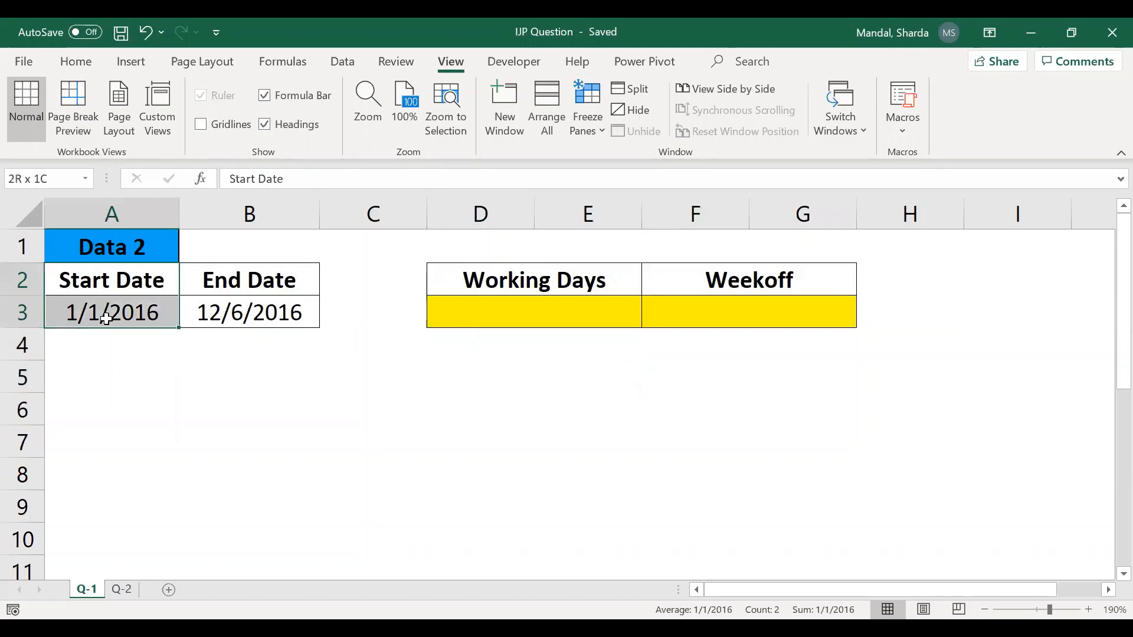
pyautogui.moveTo(265, 283); pyautogui.dragTo(272, 311)
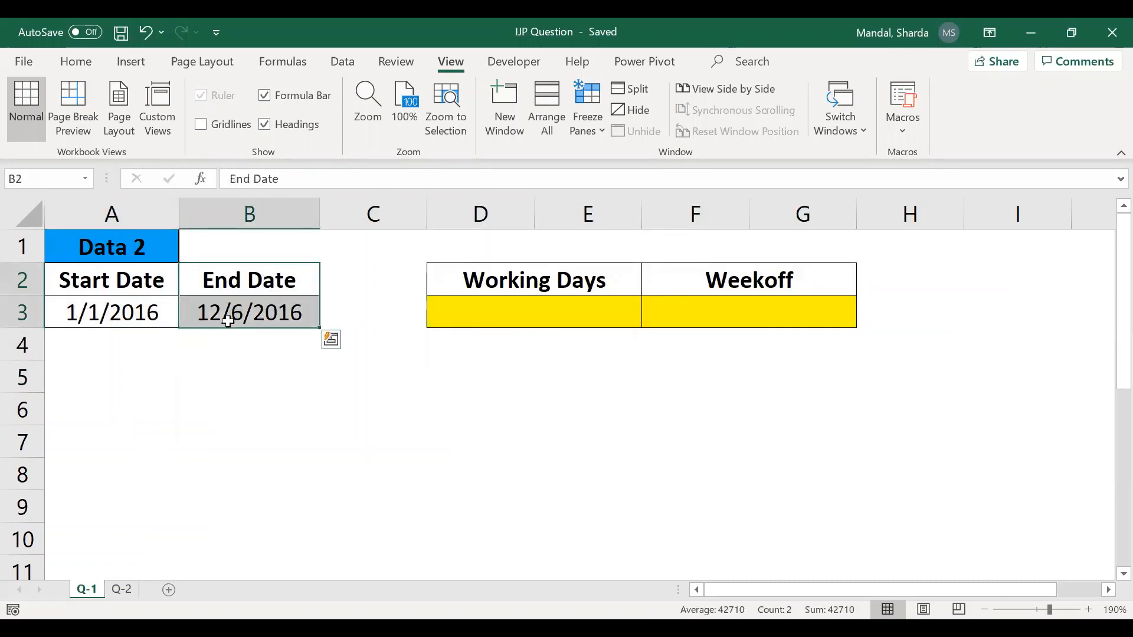
pyautogui.click(348, 398)
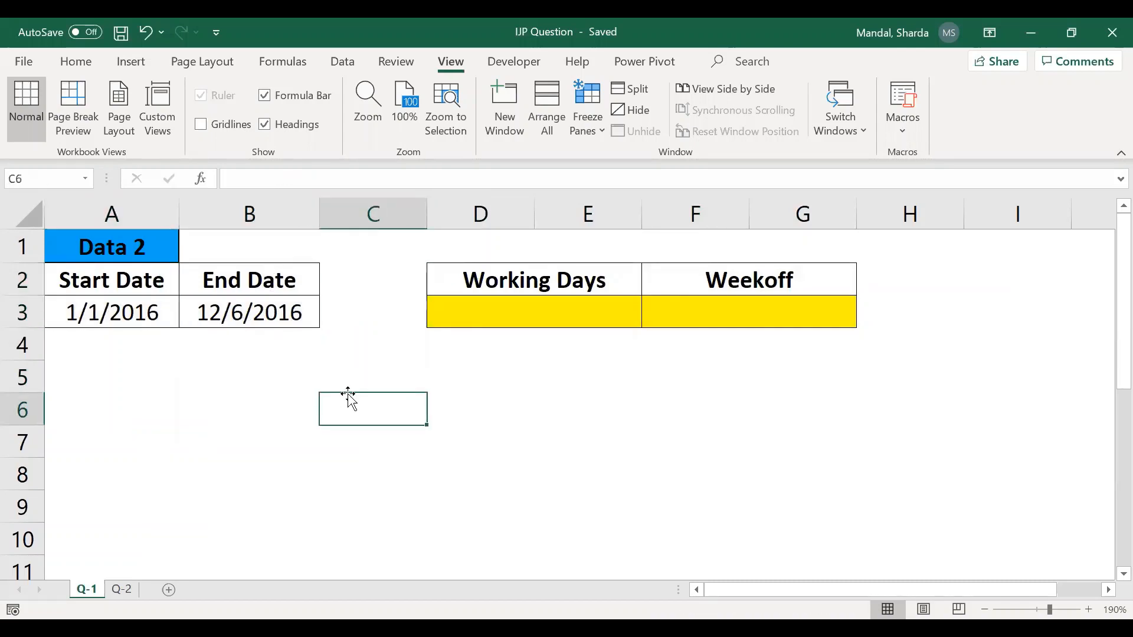
pyautogui.click(540, 322)
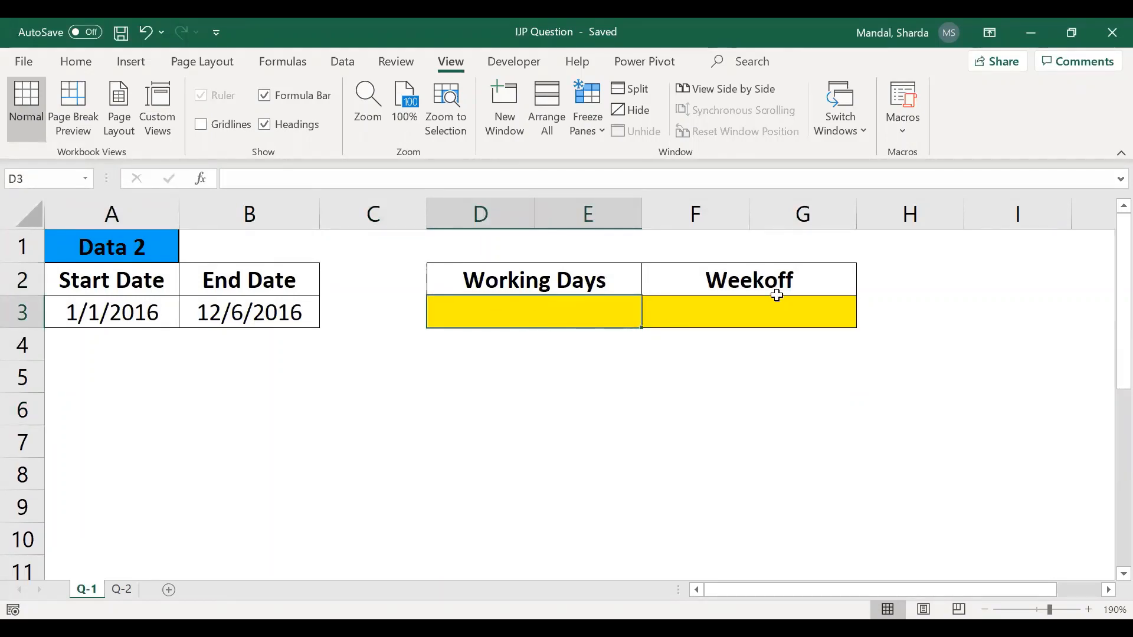
pyautogui.click(763, 316)
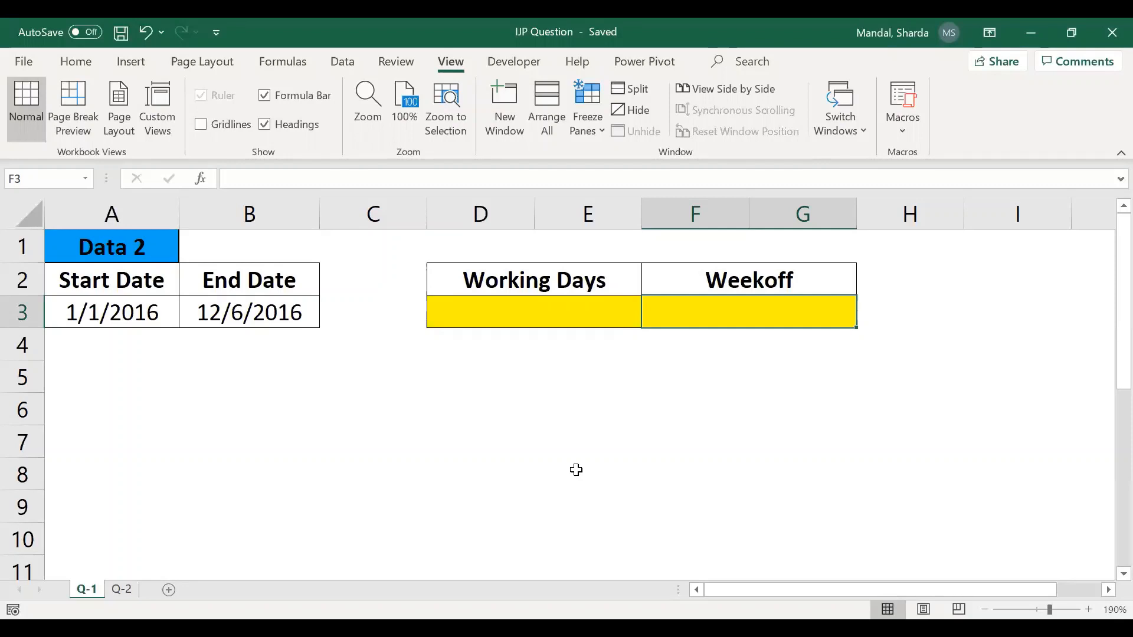
# Enter =NETWORKDAYS(A3,B3) in the yellow Working Days cell D3 to count workdays between the start and end dates.
pyautogui.press('Left')
pyautogui.write('=')
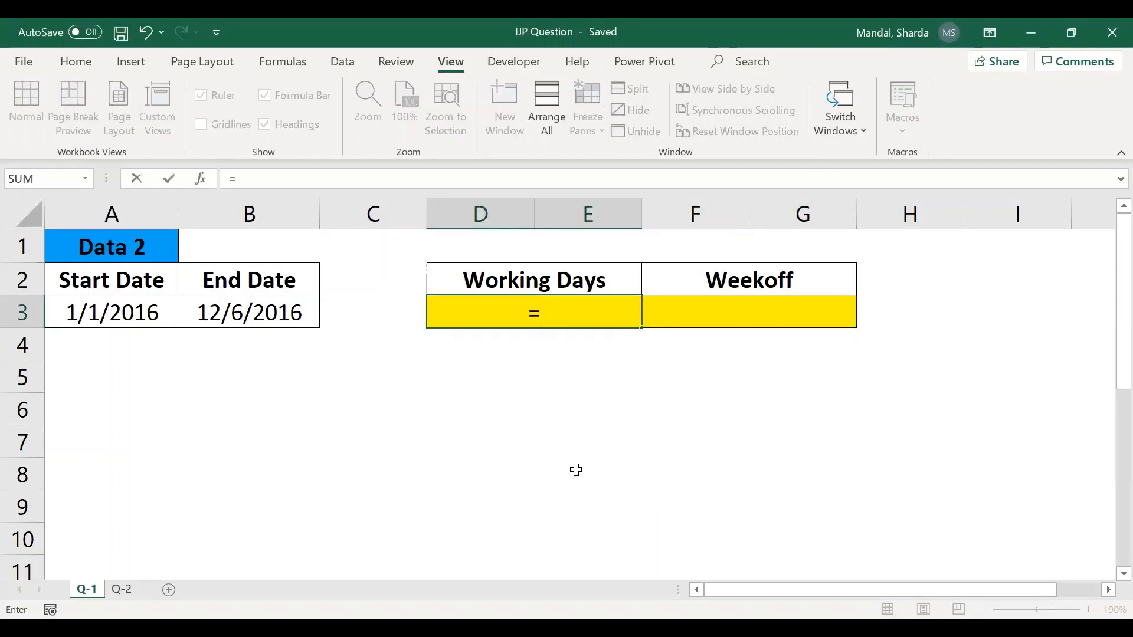
pyautogui.write('NETWORKDAYS(')
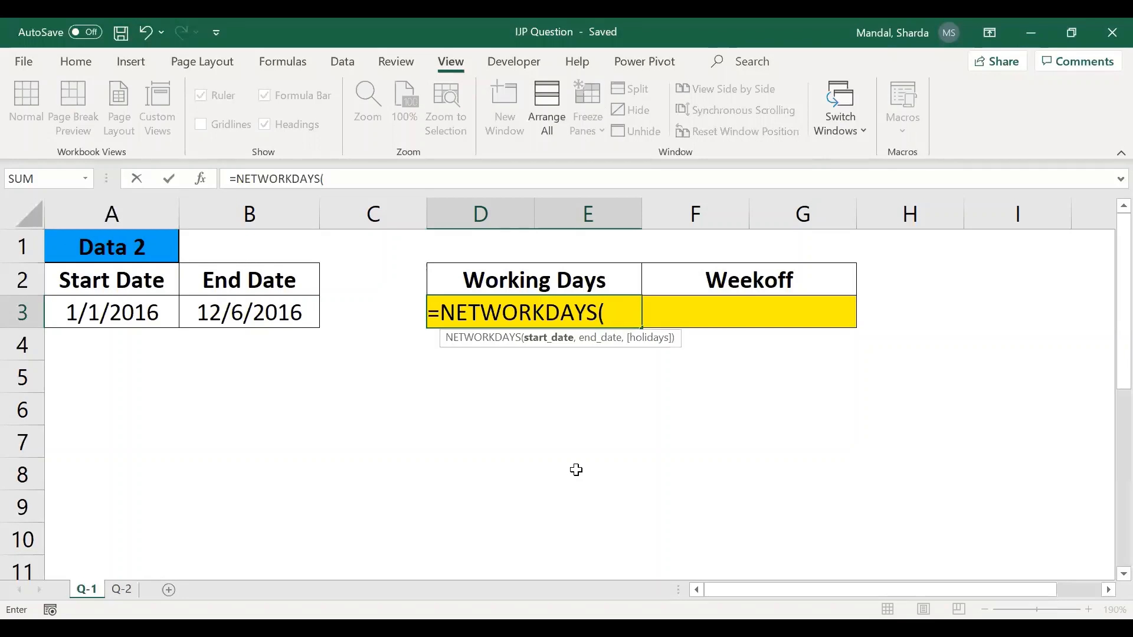
pyautogui.press('Left')
pyautogui.press('Left')
pyautogui.press('Left')
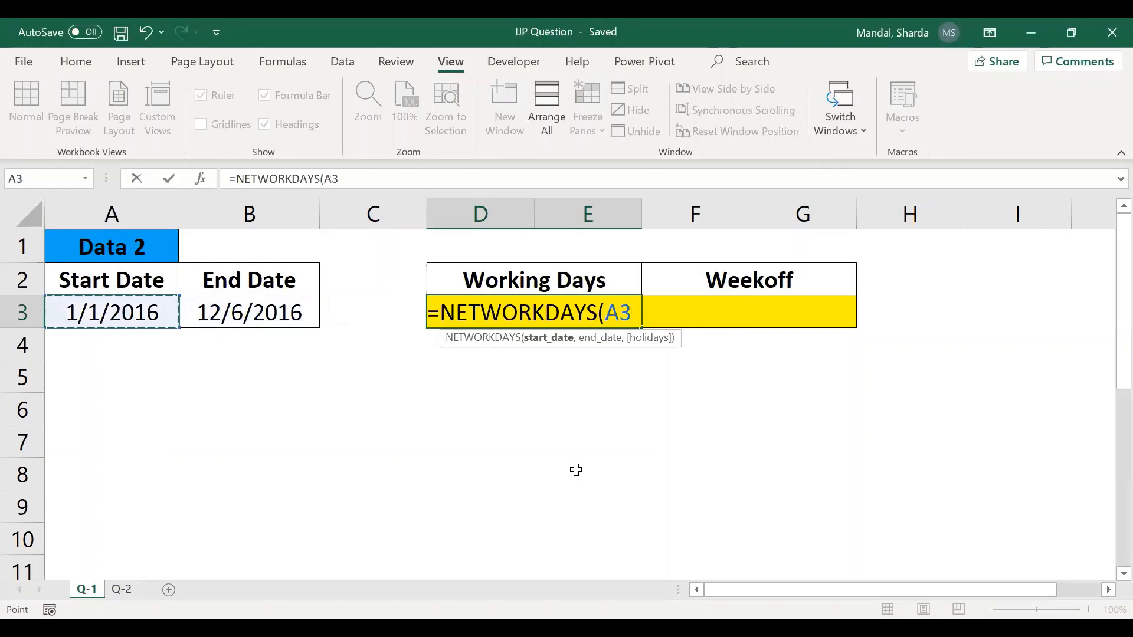
pyautogui.write(',')
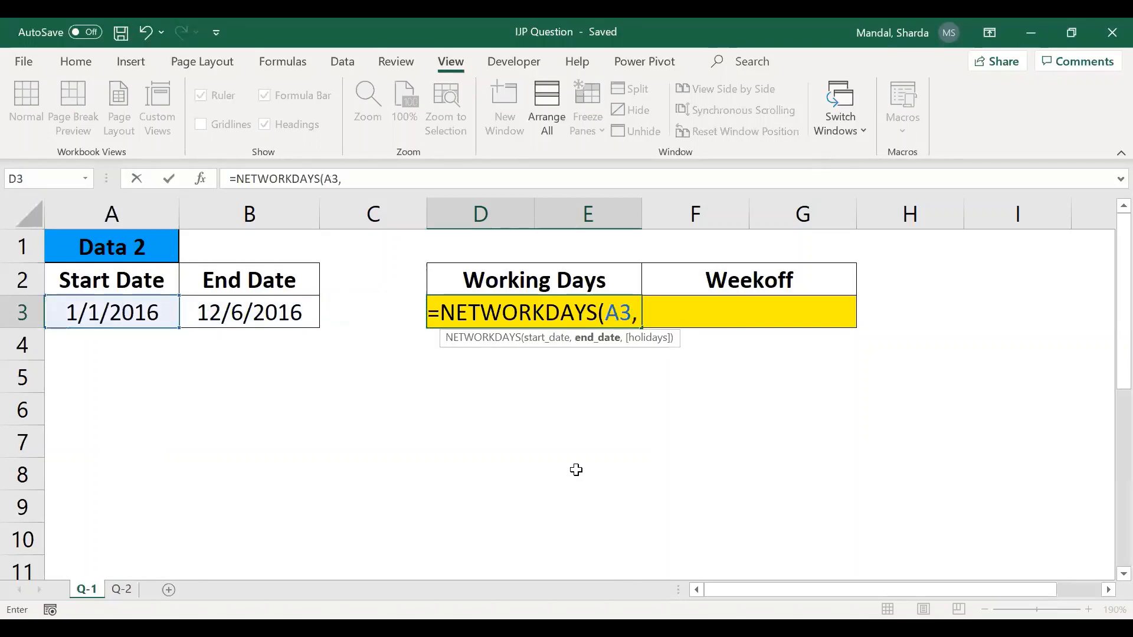
pyautogui.press('Left')
pyautogui.press('Left')
pyautogui.write(')')
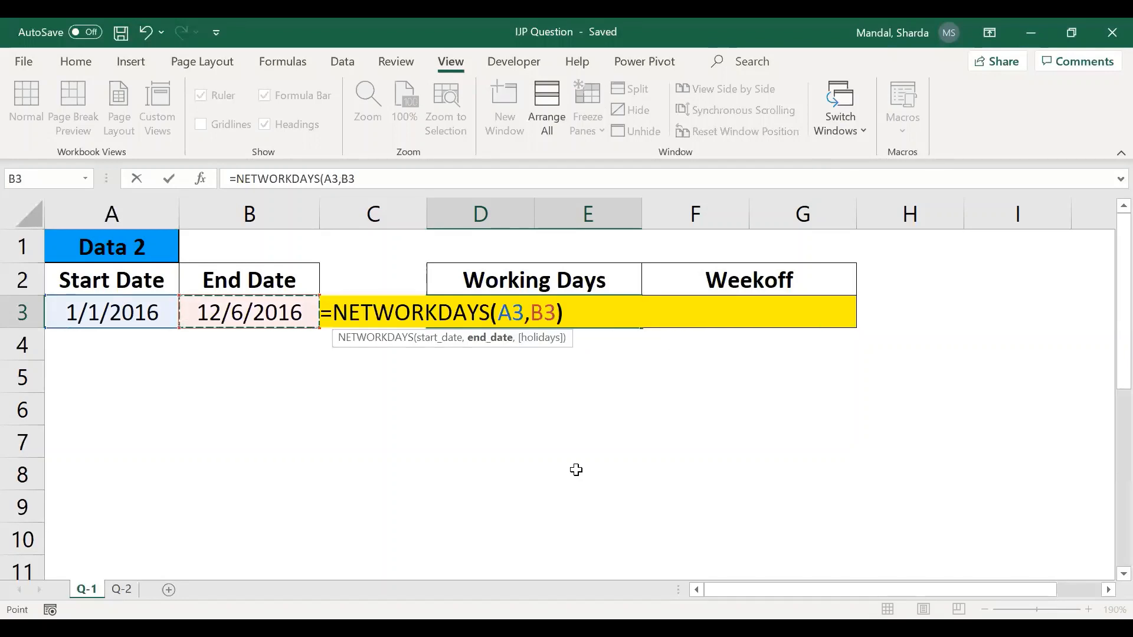
pyautogui.press('Return')
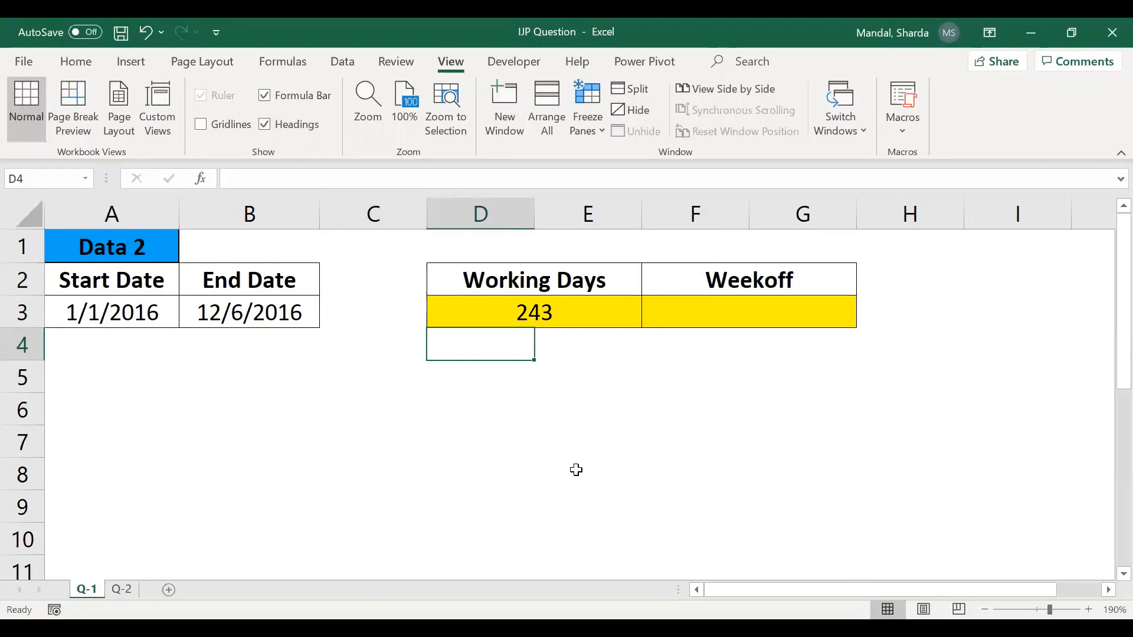
# Enter =B3-A3 in the yellow Weekoff cell F3 to subtract the start date from the end date.
pyautogui.press('Up')
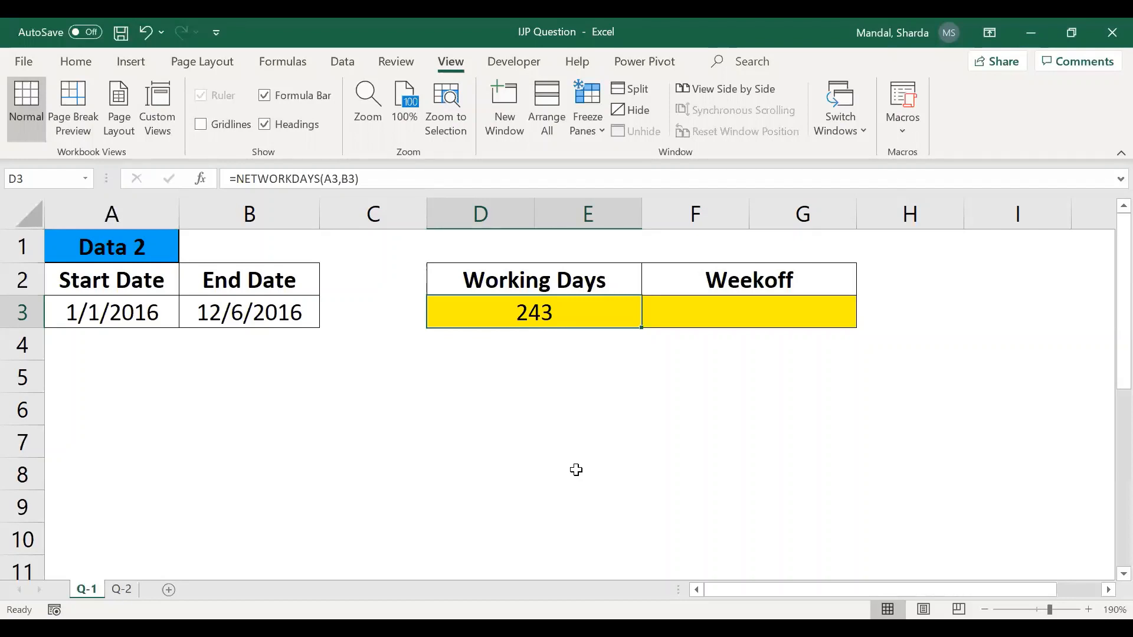
pyautogui.press('Right')
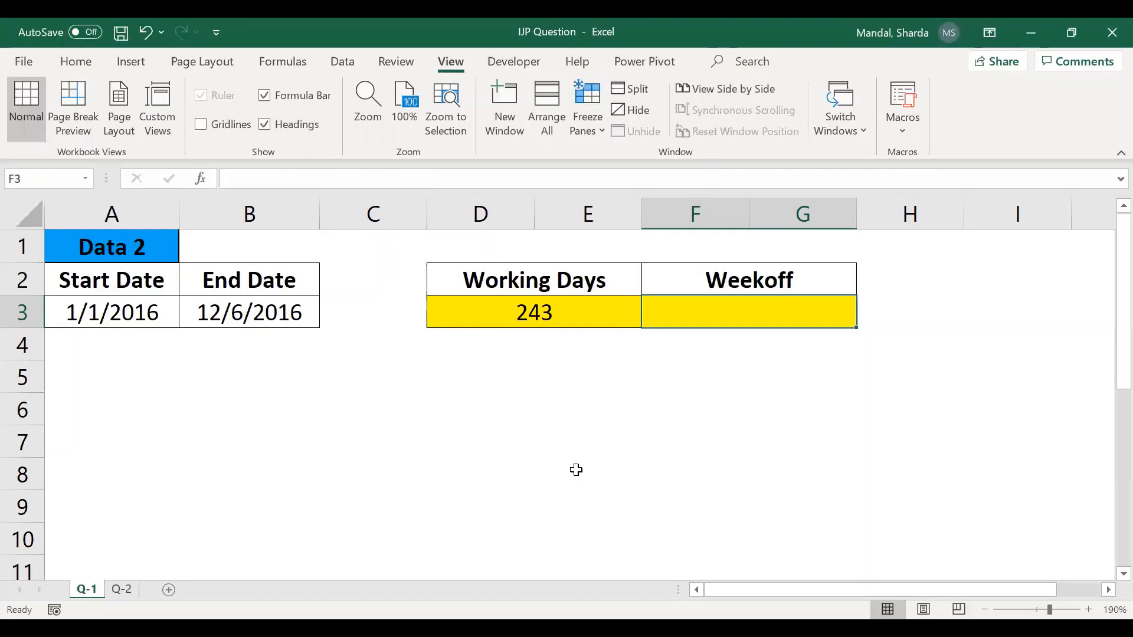
pyautogui.write('=')
pyautogui.press('Left')
pyautogui.press('Left')
pyautogui.press('Left')
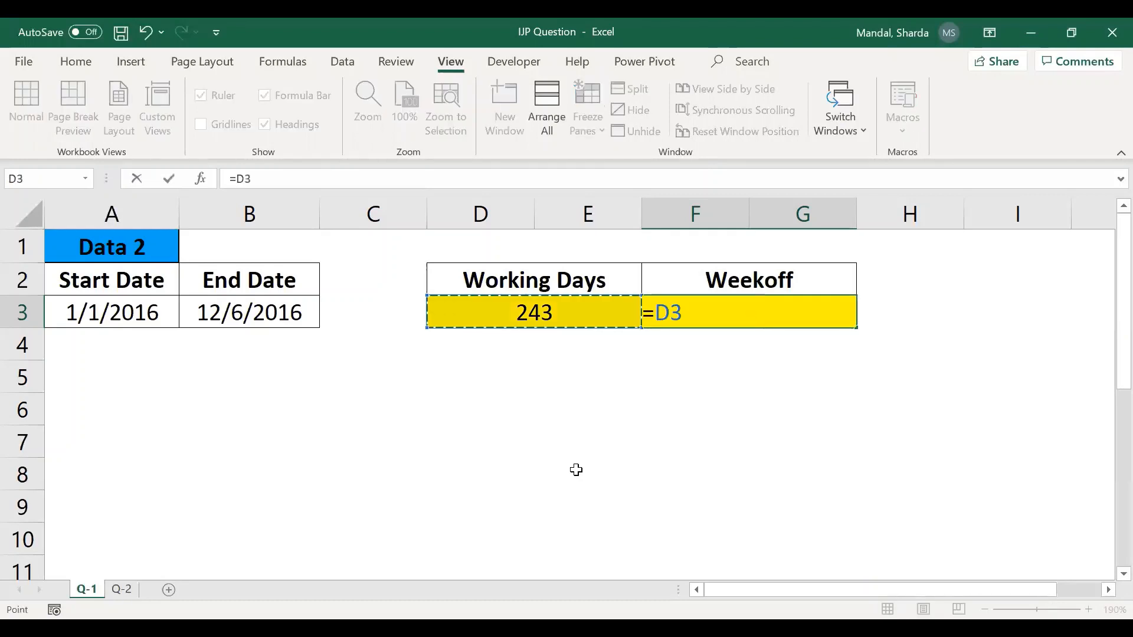
pyautogui.write('-')
pyautogui.press('Left')
pyautogui.press('Left')
pyautogui.press('Left')
pyautogui.press('Left')
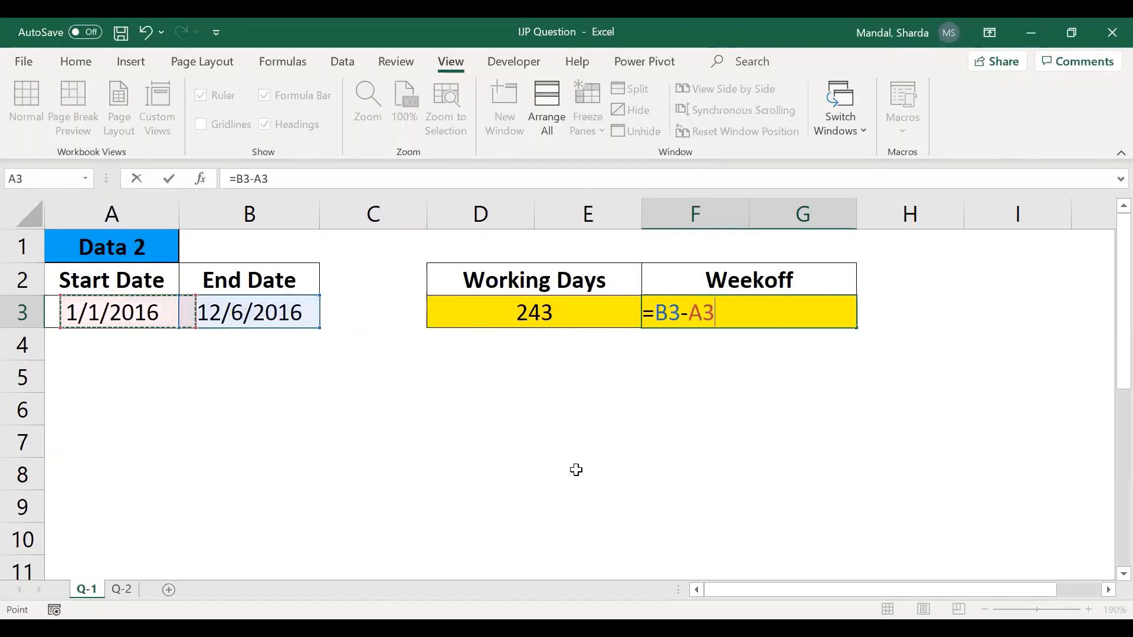
pyautogui.press('Return')
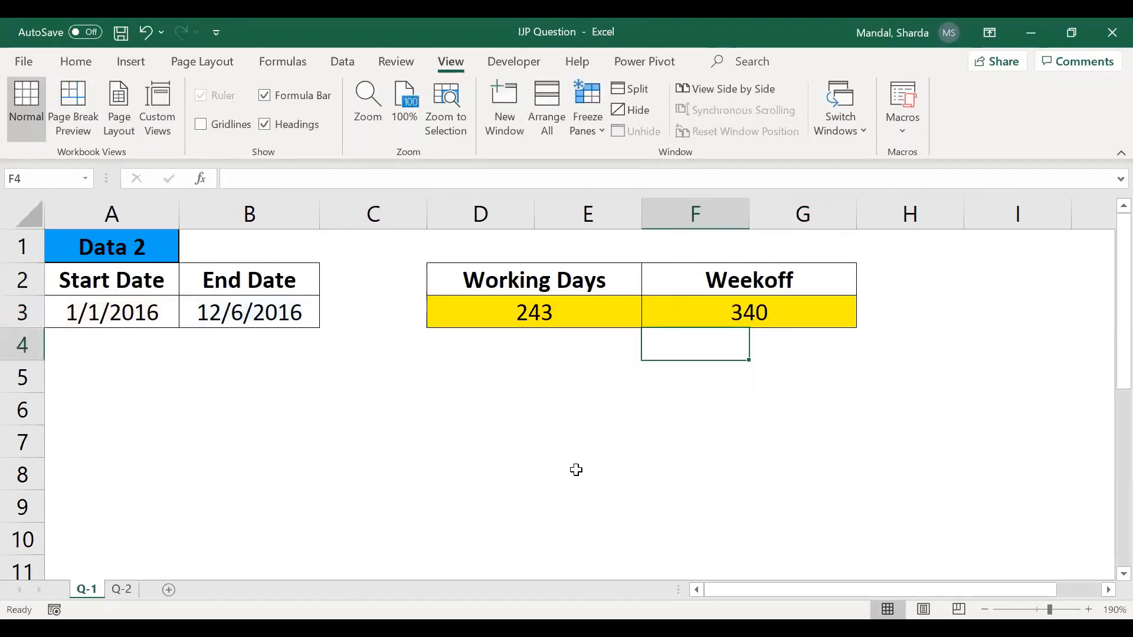
# Extend the Weekoff formula in F3 to =(B3-A3)-D3 so the working days are subtracted from the date difference.
pyautogui.press('Up')
pyautogui.click(299, 184)
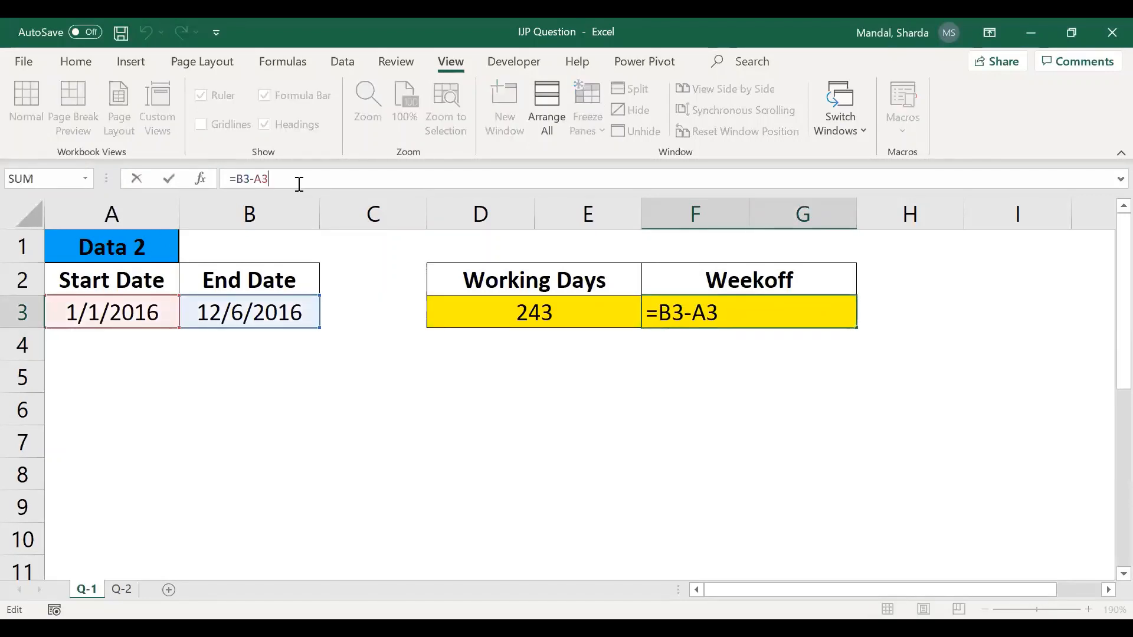
pyautogui.write(')')
pyautogui.write('(')
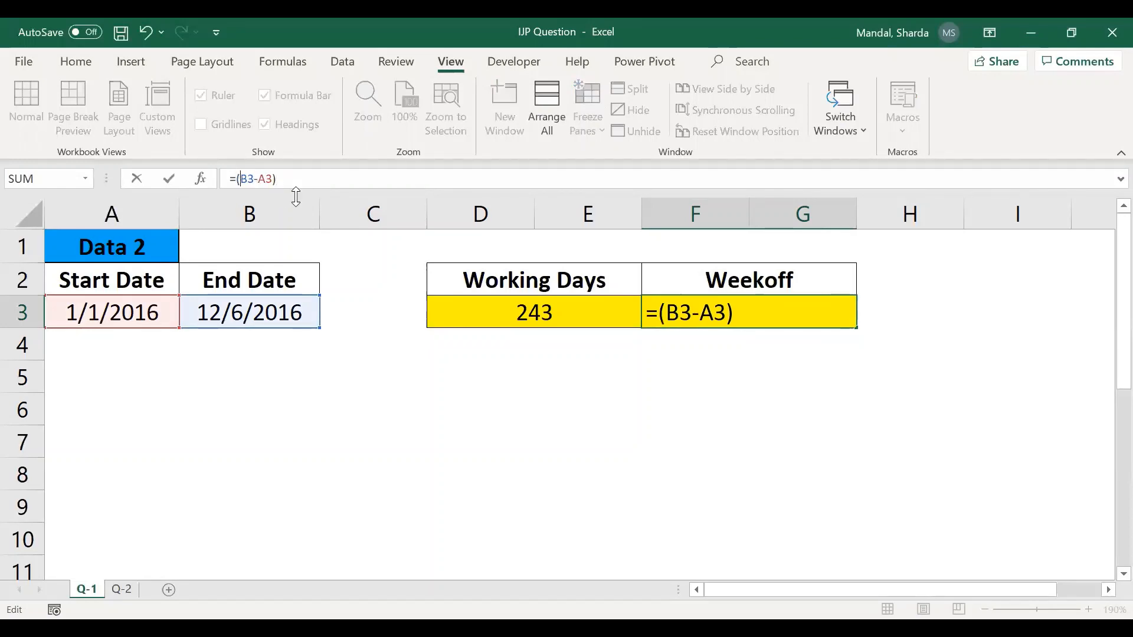
pyautogui.click(767, 311)
pyautogui.write('-')
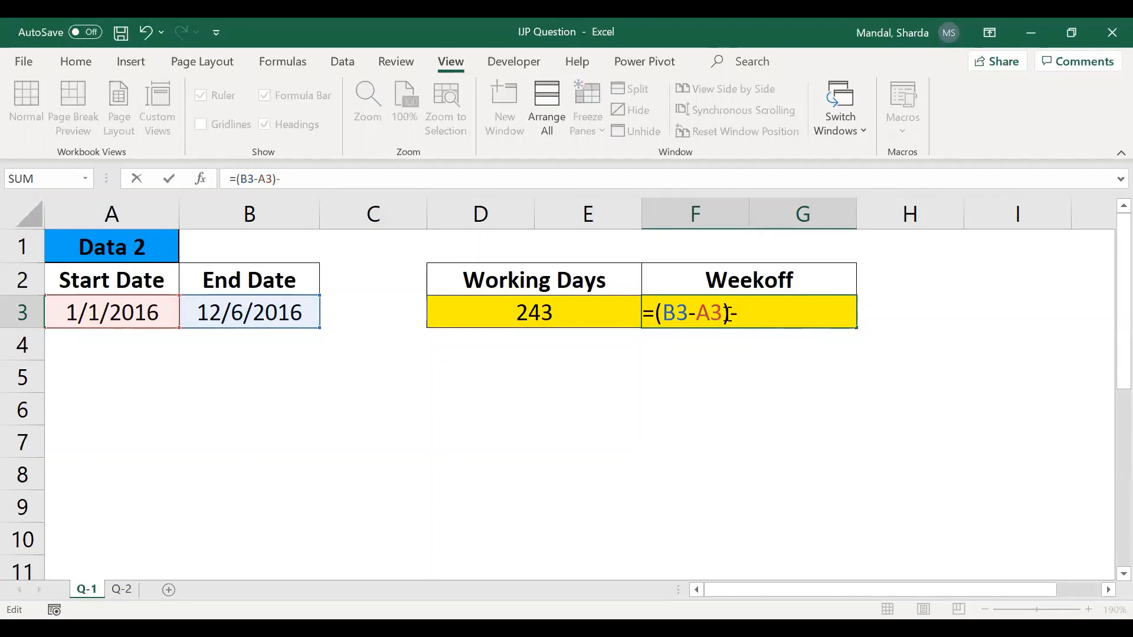
pyautogui.click(552, 301)
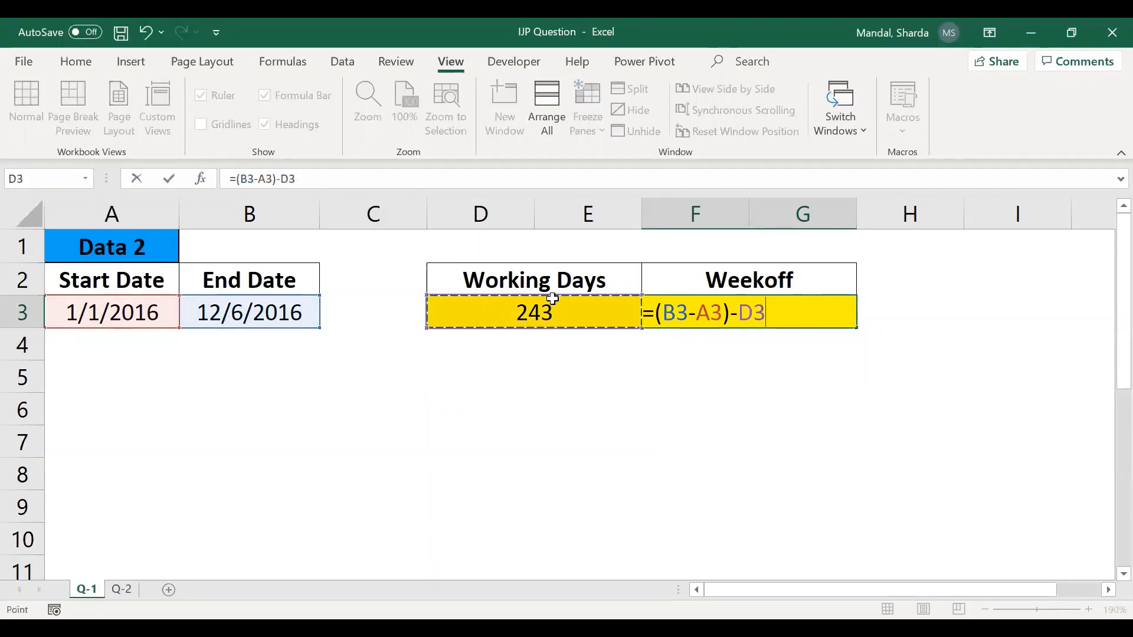
pyautogui.press('Return')
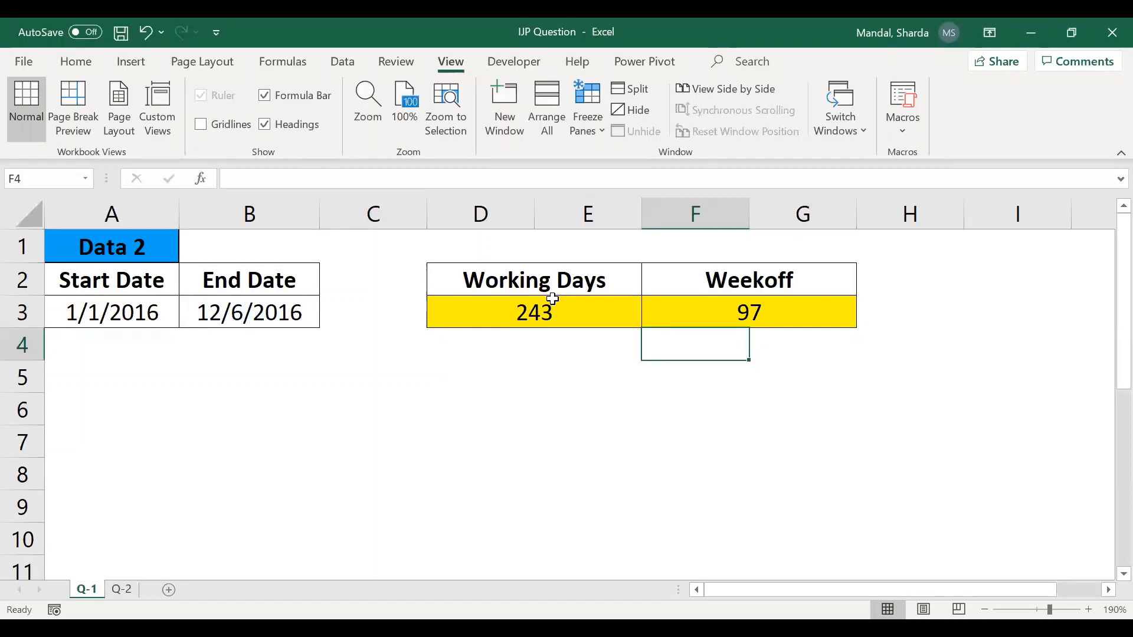
pyautogui.moveTo(552, 299); pyautogui.dragTo(731, 319)
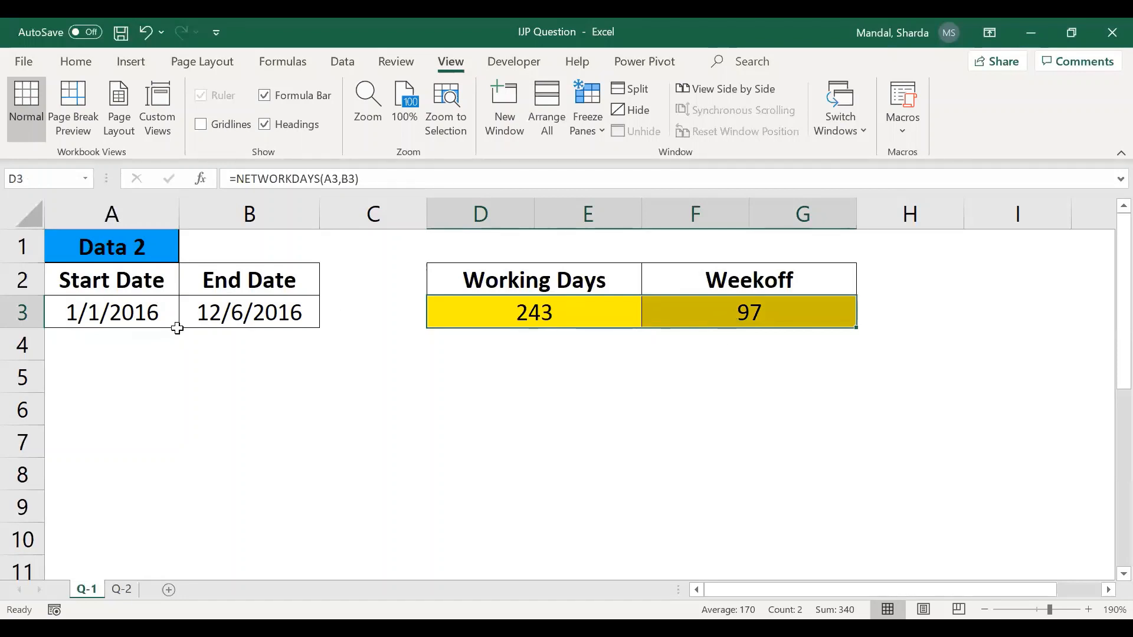
pyautogui.click(494, 420)
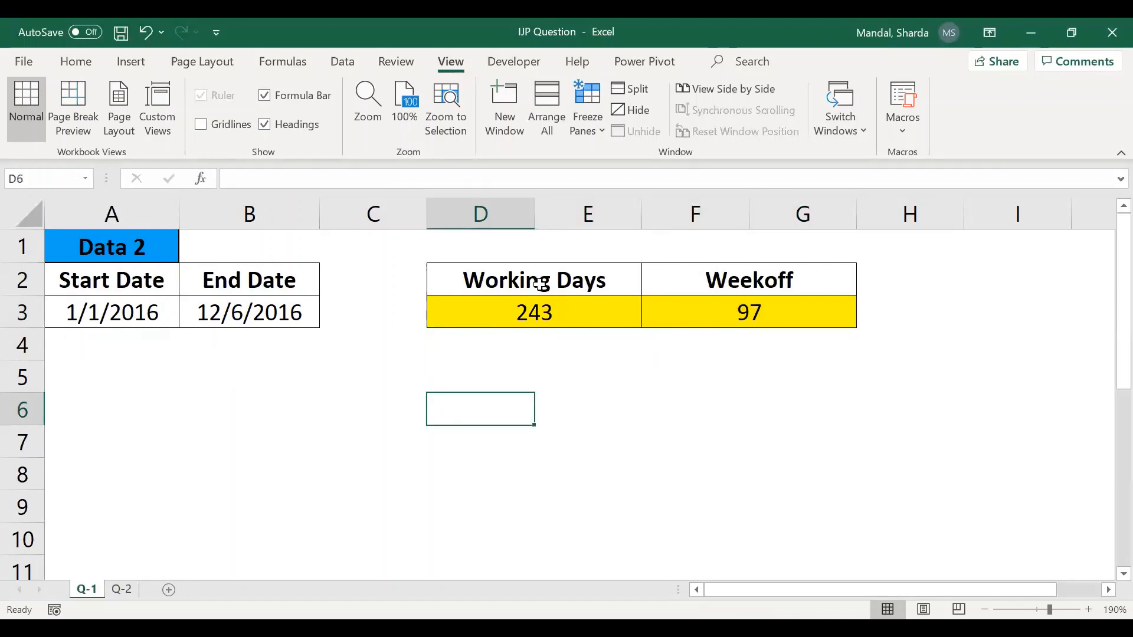
# Copy the Working Days and Weekoff headings from D2:G2 into row 5, starting at D5.
pyautogui.moveTo(544, 278); pyautogui.dragTo(825, 271)
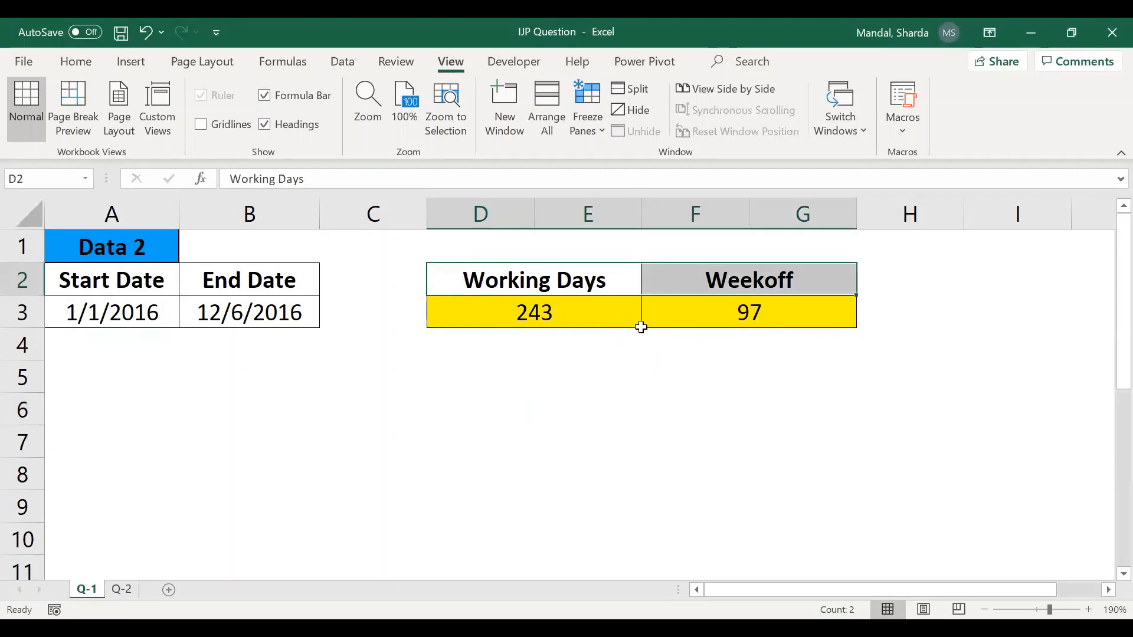
pyautogui.hotkey('ctrl', 'c')
pyautogui.click(519, 377)
pyautogui.hotkey('ctrl', 'v')
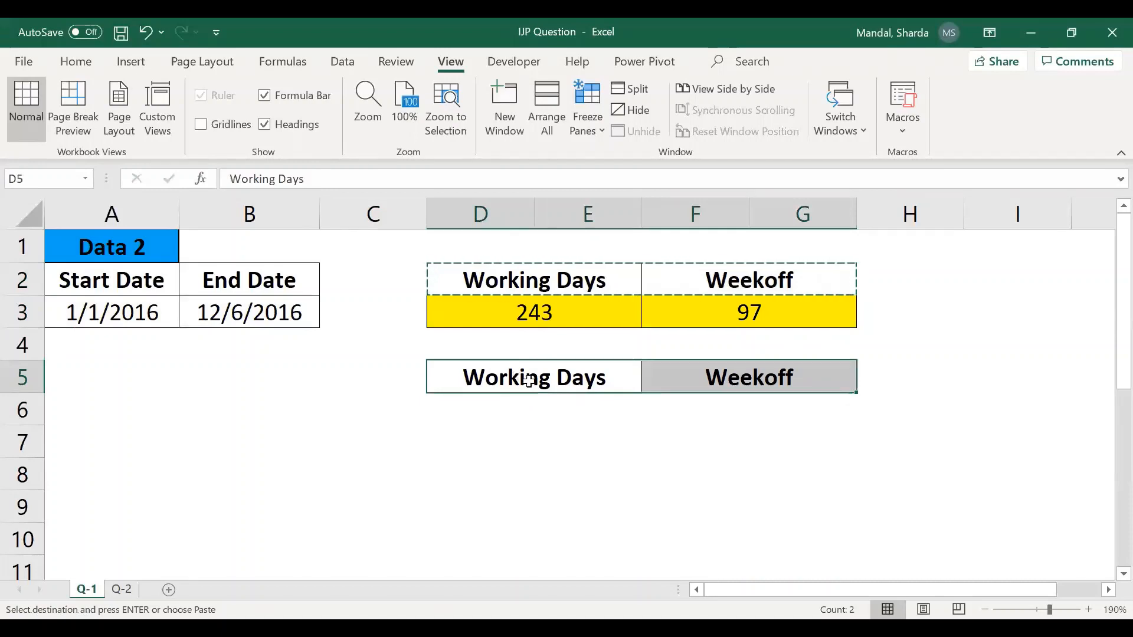
pyautogui.click(529, 381)
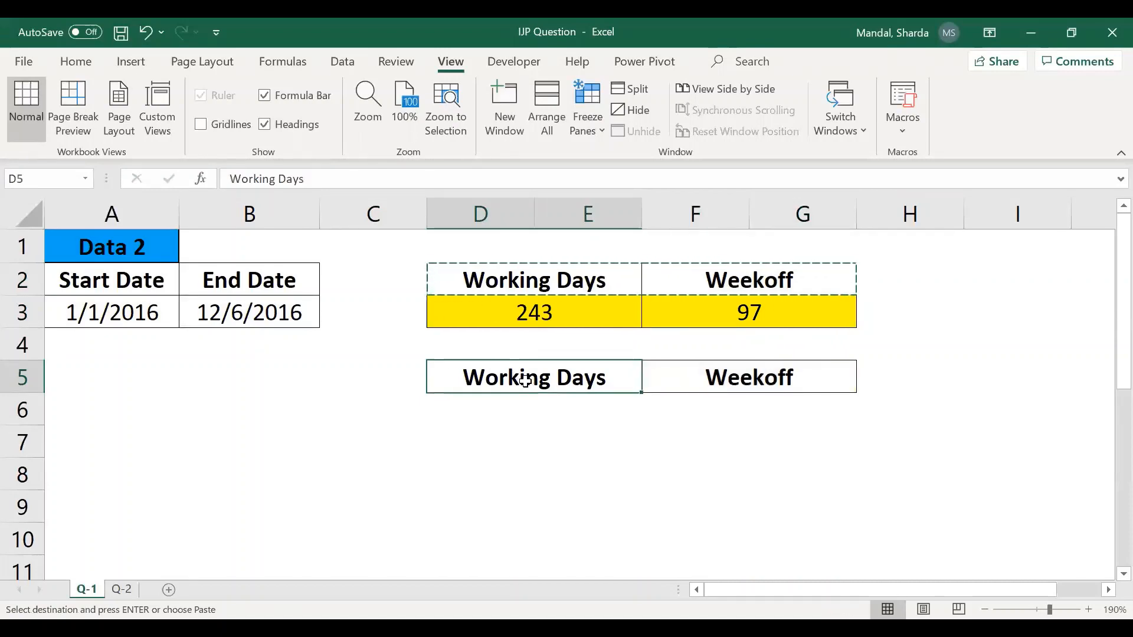
pyautogui.click(578, 397)
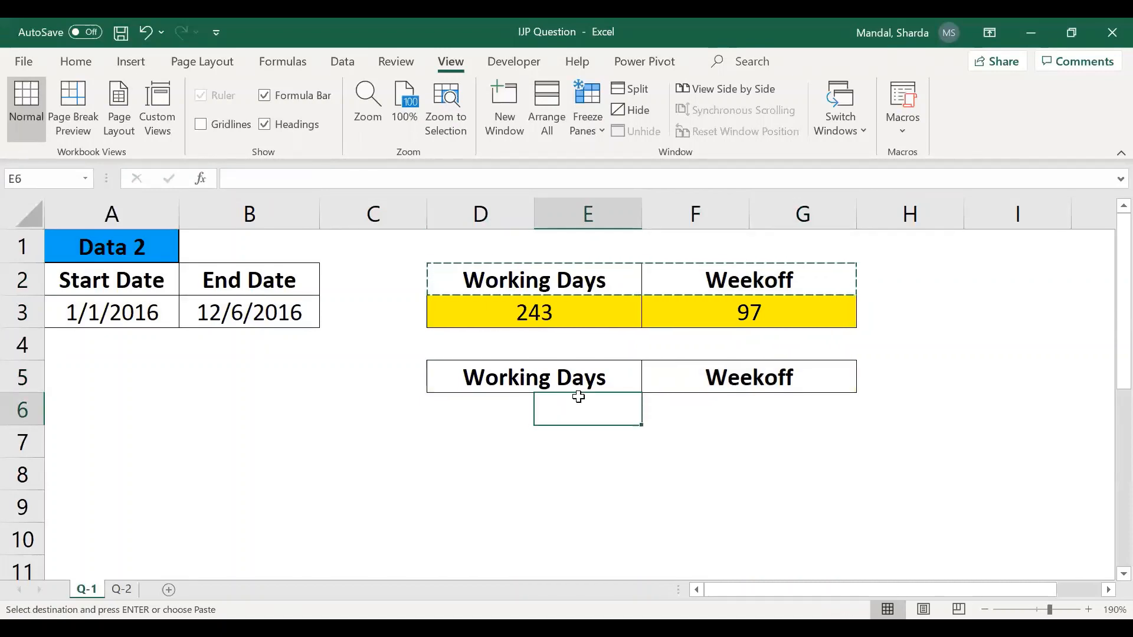
# Merge and center D6:E6 under the copied Working Days heading and F6:G6 under the copied Weekoff heading.
pyautogui.moveTo(496, 397); pyautogui.dragTo(592, 396)
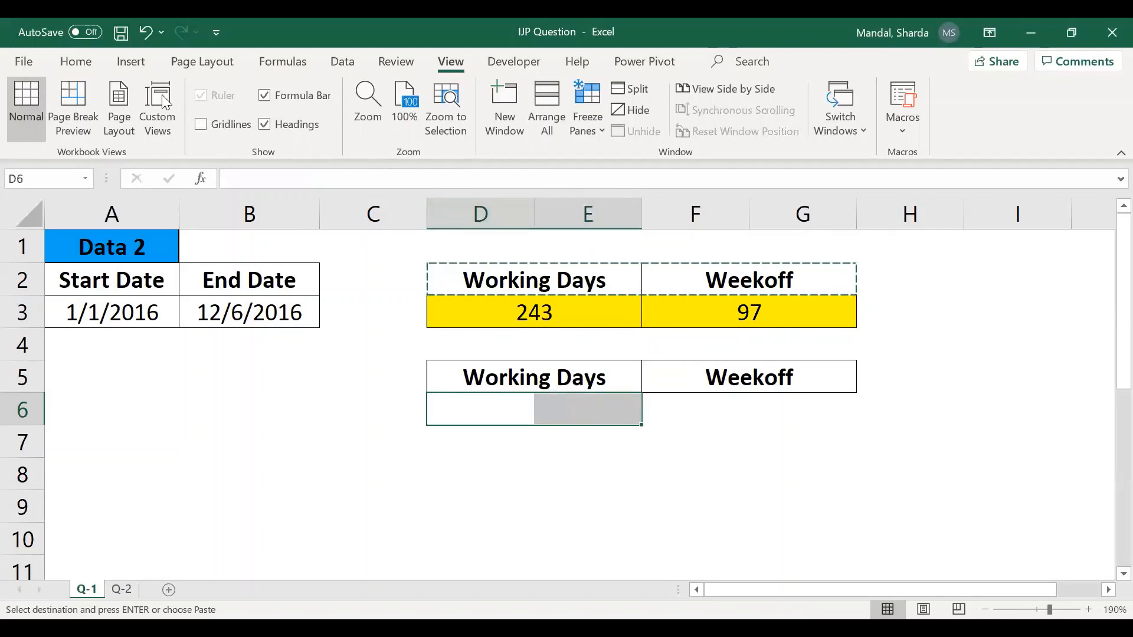
pyautogui.click(76, 62)
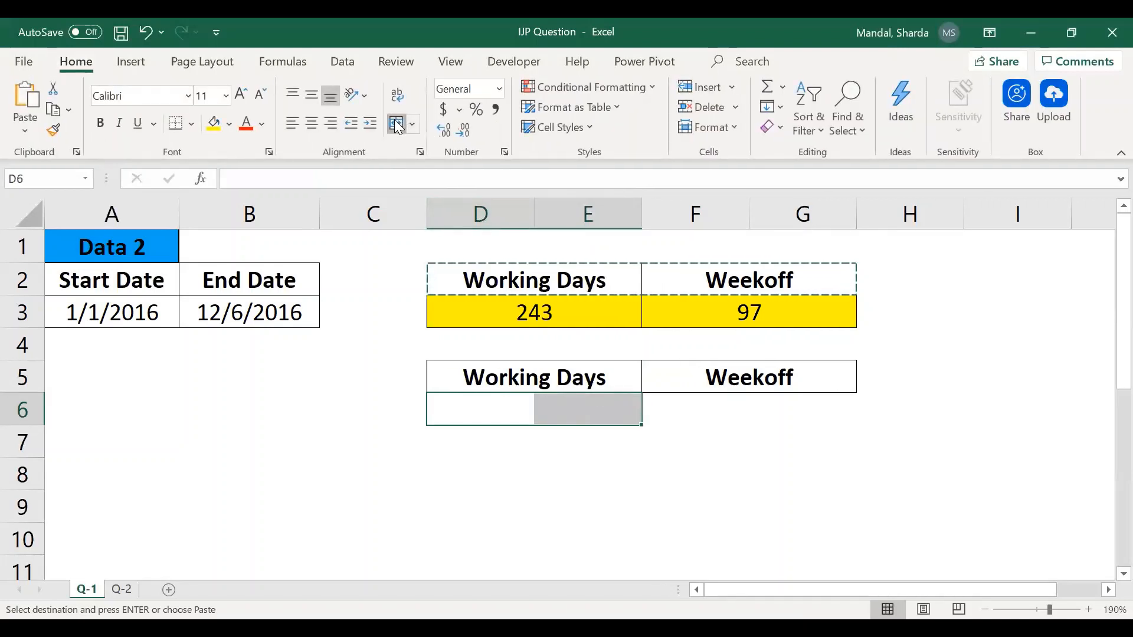
pyautogui.click(397, 126)
pyautogui.moveTo(709, 408); pyautogui.dragTo(814, 407)
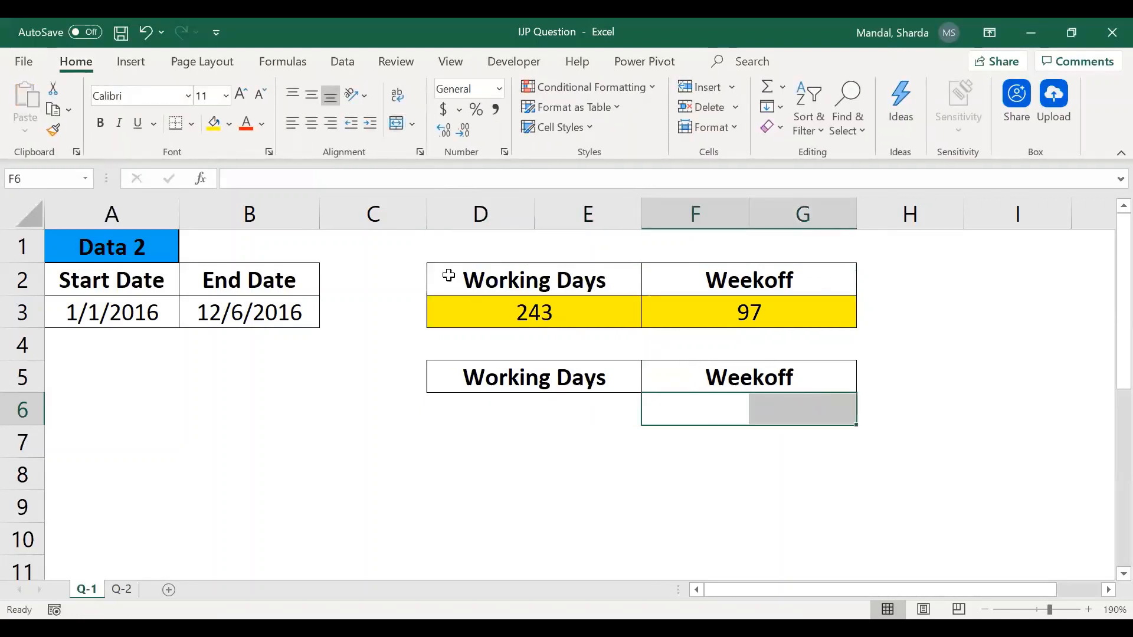
pyautogui.click(395, 130)
# Begin a NETWORKDAYS.INTL formula in D6, under the copied Working Days heading, with A3 as the start date.
pyautogui.click(535, 401)
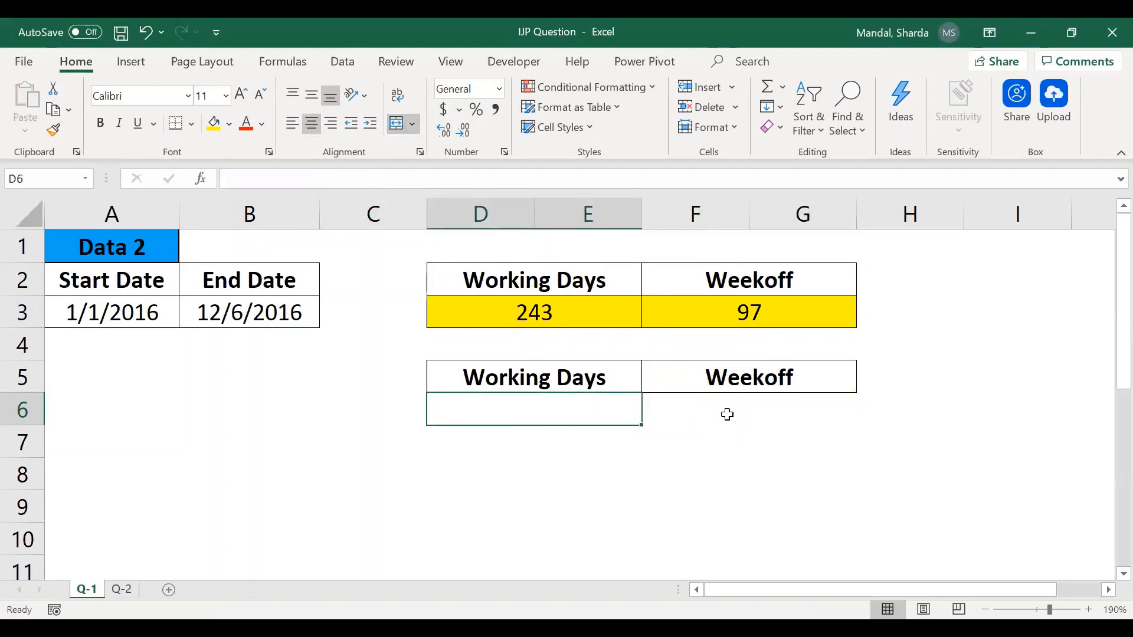
pyautogui.write('=')
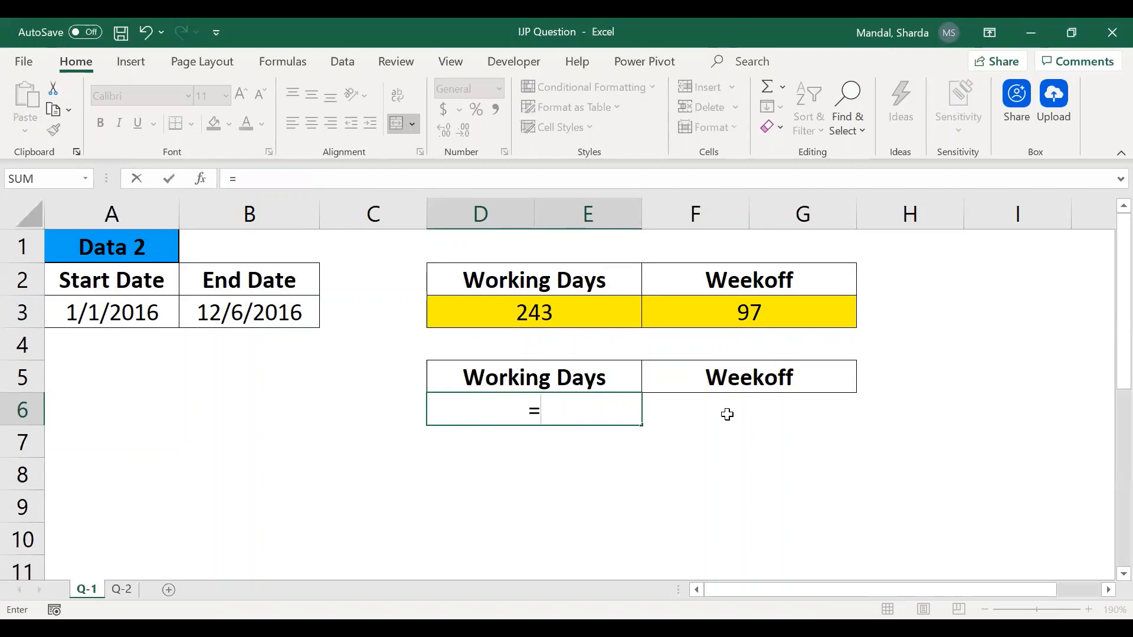
pyautogui.write('NETWORKDAY')
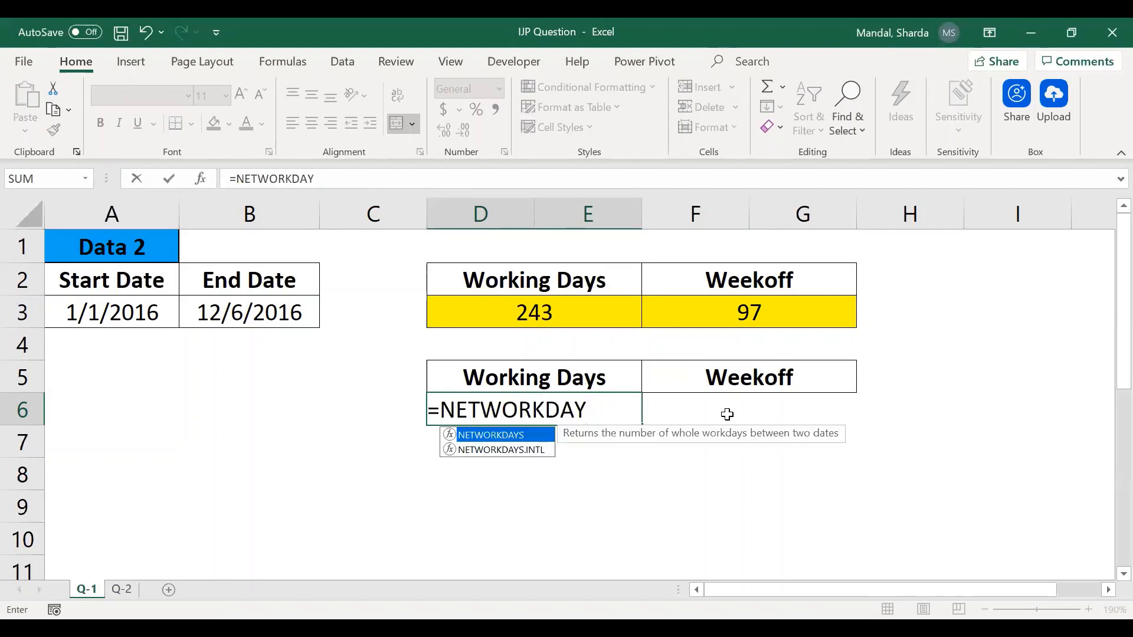
pyautogui.press('Down')
pyautogui.press('Tab')
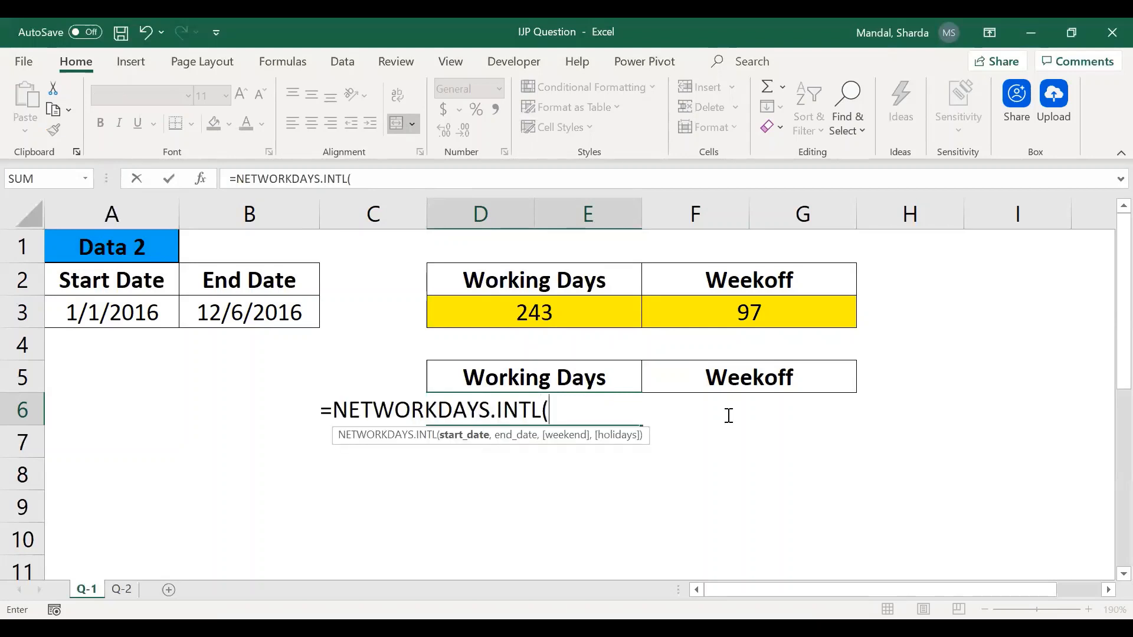
pyautogui.press('Left')
pyautogui.press('Left')
pyautogui.press('Left')
pyautogui.press('Up')
pyautogui.press('Up')
pyautogui.press('Up')
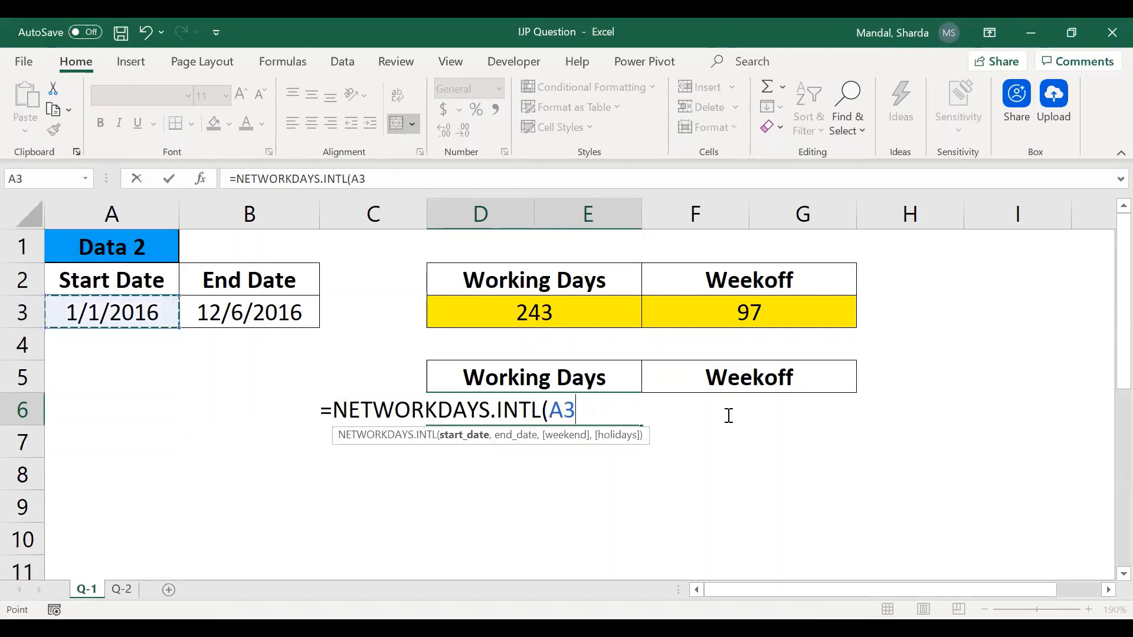
# Add B3 as the end date argument of the NETWORKDAYS.INTL formula in D6.
pyautogui.write(',')
pyautogui.press('Left')
pyautogui.press('Left')
pyautogui.press('Up')
pyautogui.press('Up')
pyautogui.press('Up')
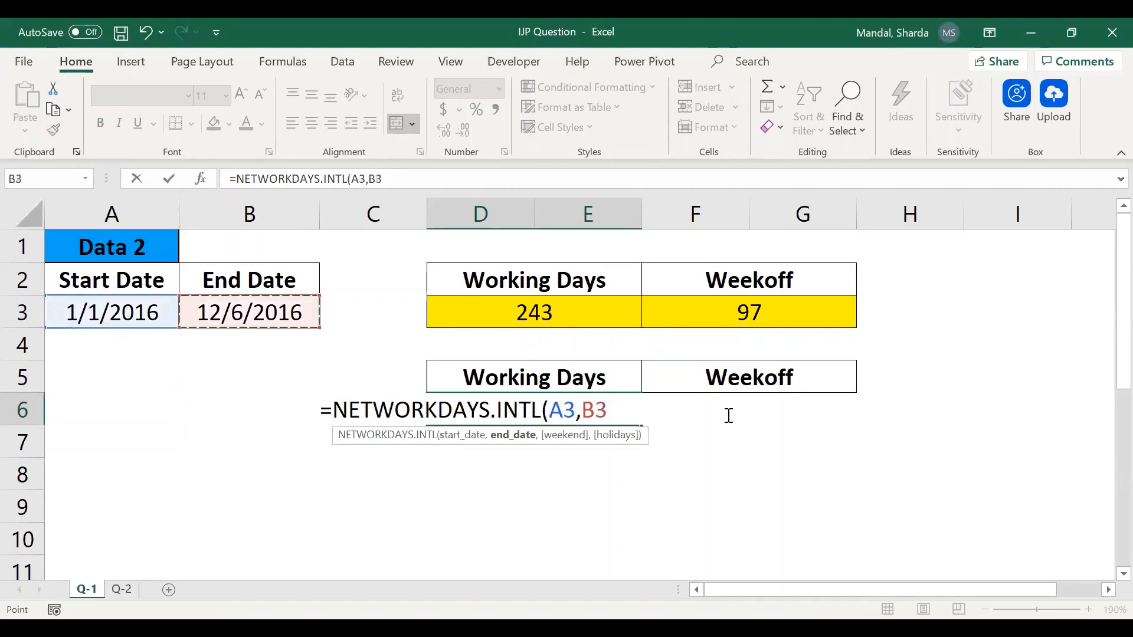
# Choose weekend option 11 - Sunday only and complete the D6 formula as =NETWORKDAYS.INTL(A3,B3,11).
pyautogui.write(',')
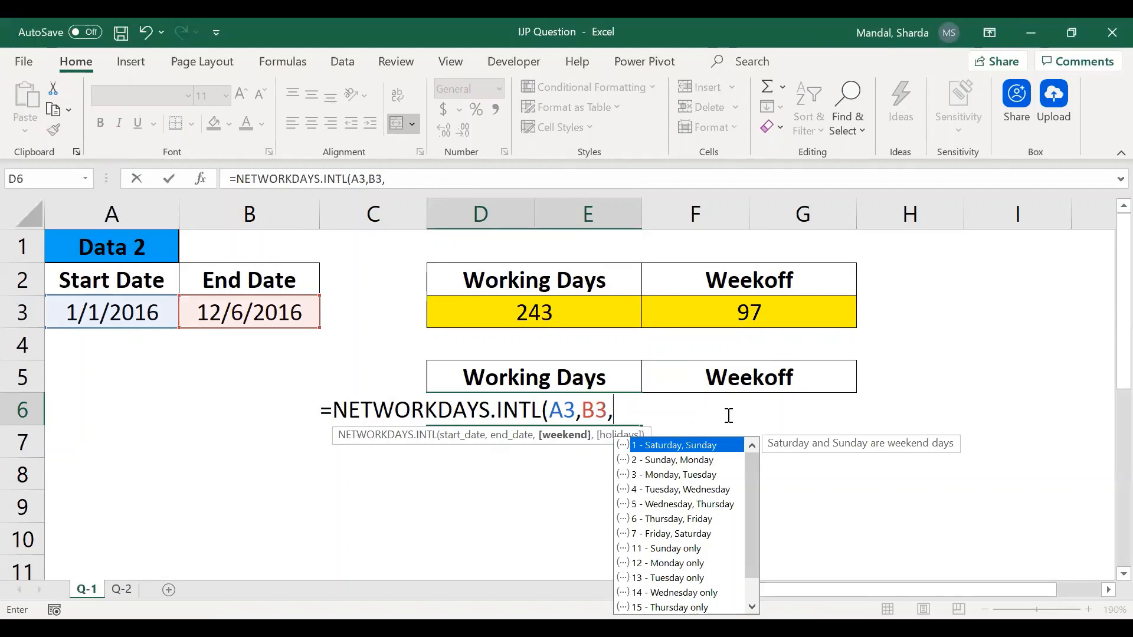
pyautogui.press('Down')
pyautogui.press('Down')
pyautogui.press('Down')
pyautogui.press('Down')
pyautogui.press('Down')
pyautogui.press('Down')
pyautogui.press('Down')
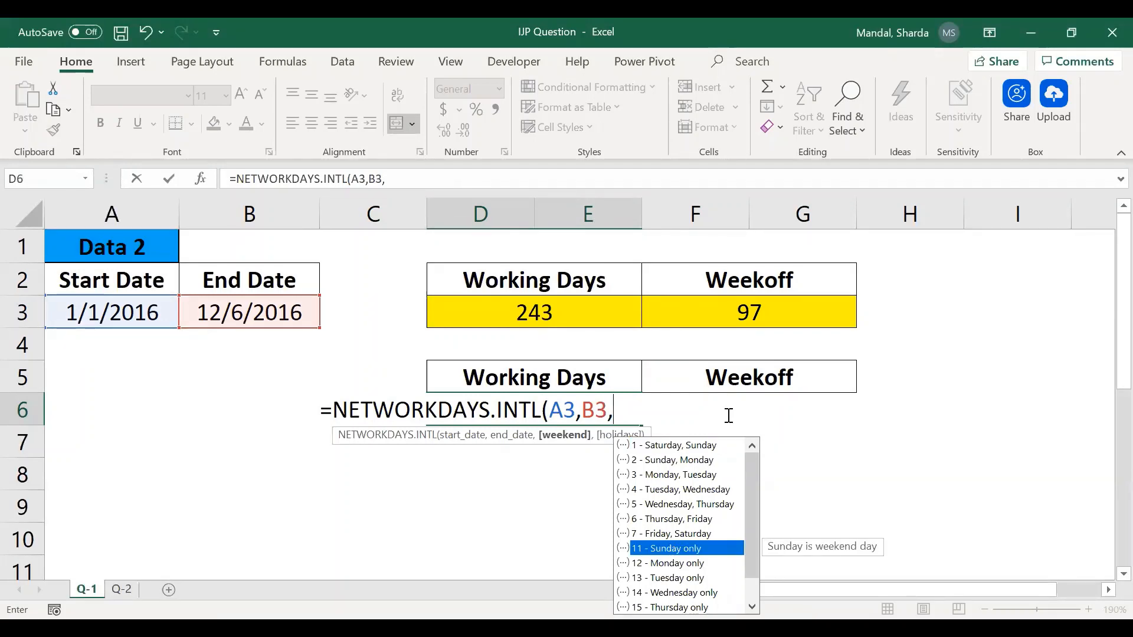
pyautogui.doubleClick(673, 549)
pyautogui.write(')')
pyautogui.press('Return')
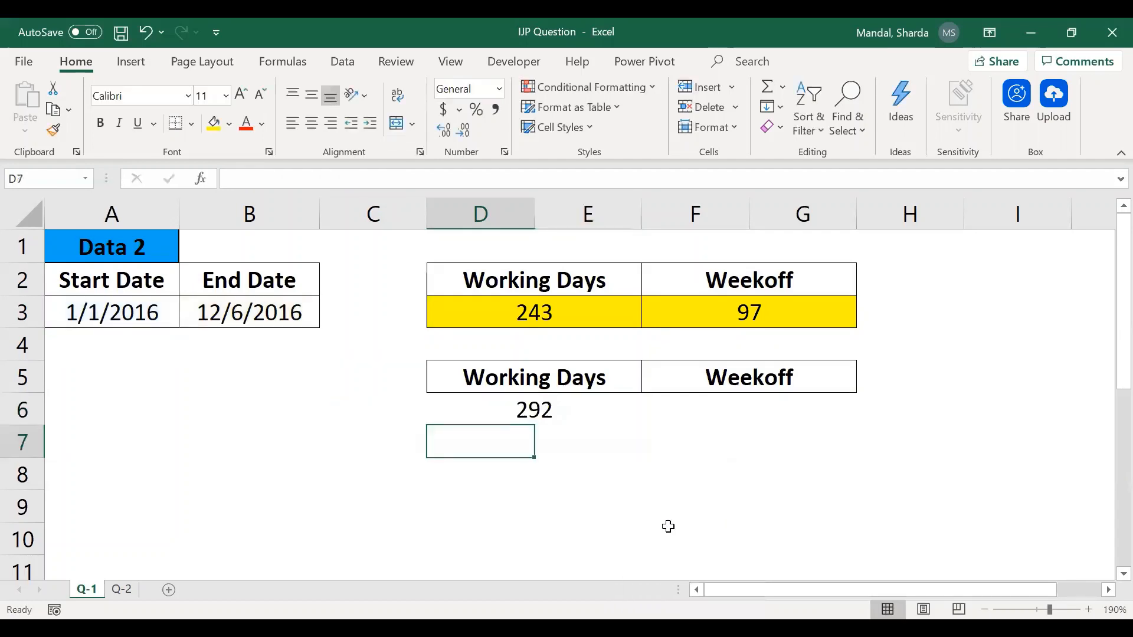
# Compare the Working Days formulas and results in cells D3 and D6.
pyautogui.press('Up')
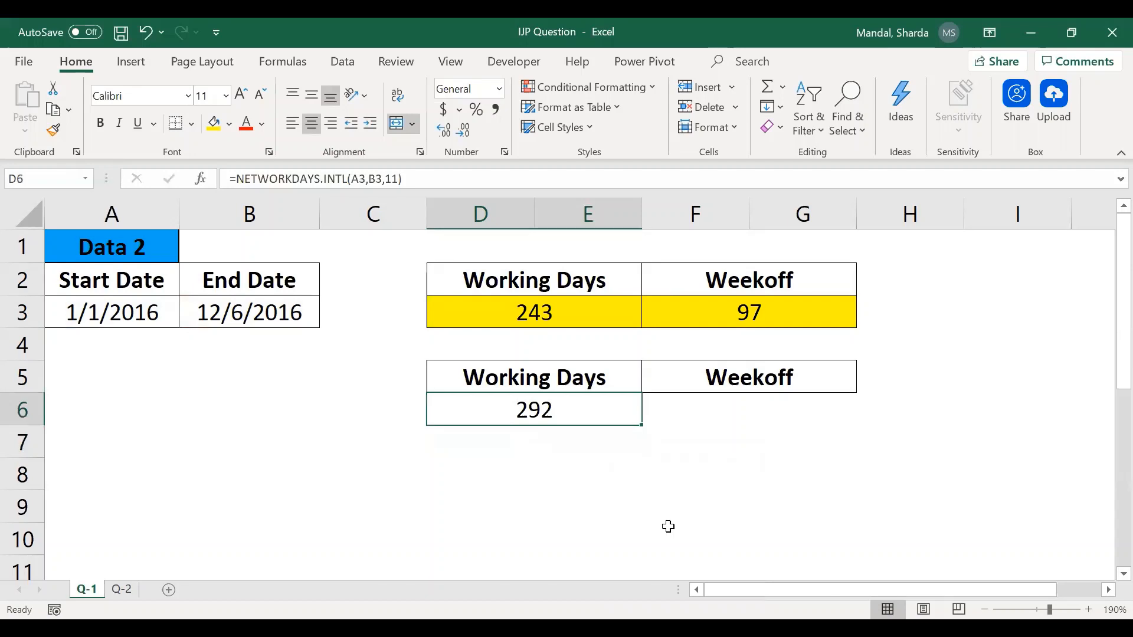
pyautogui.click(546, 312)
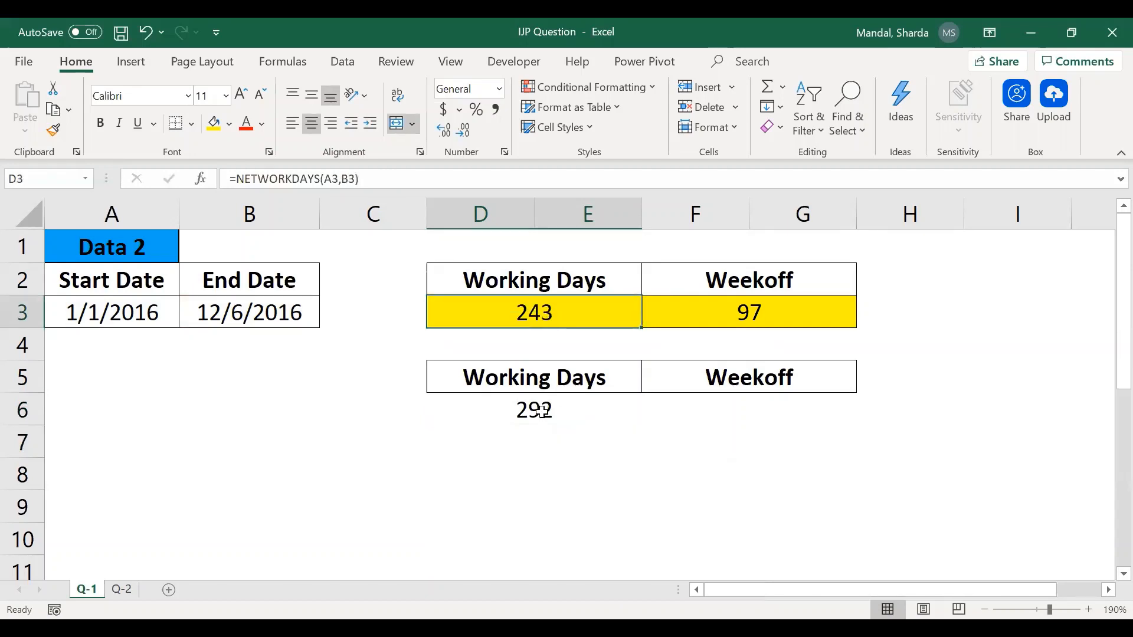
pyautogui.click(542, 412)
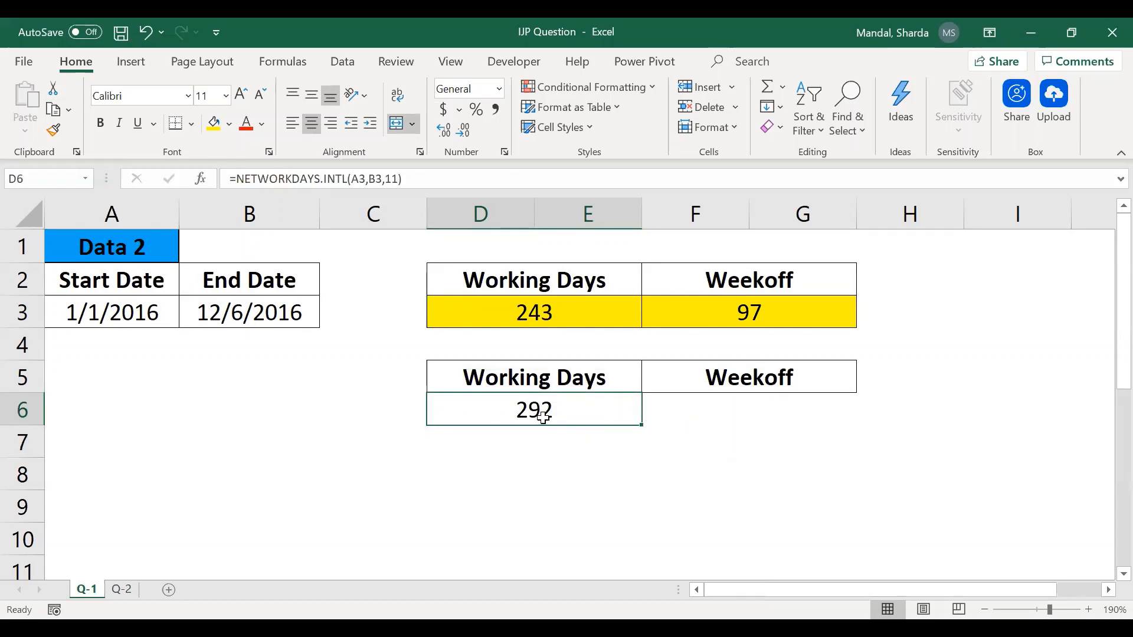
# Build =B3-A3 in F6 under the copied Weekoff heading to subtract the start date from the end date.
pyautogui.click(708, 411)
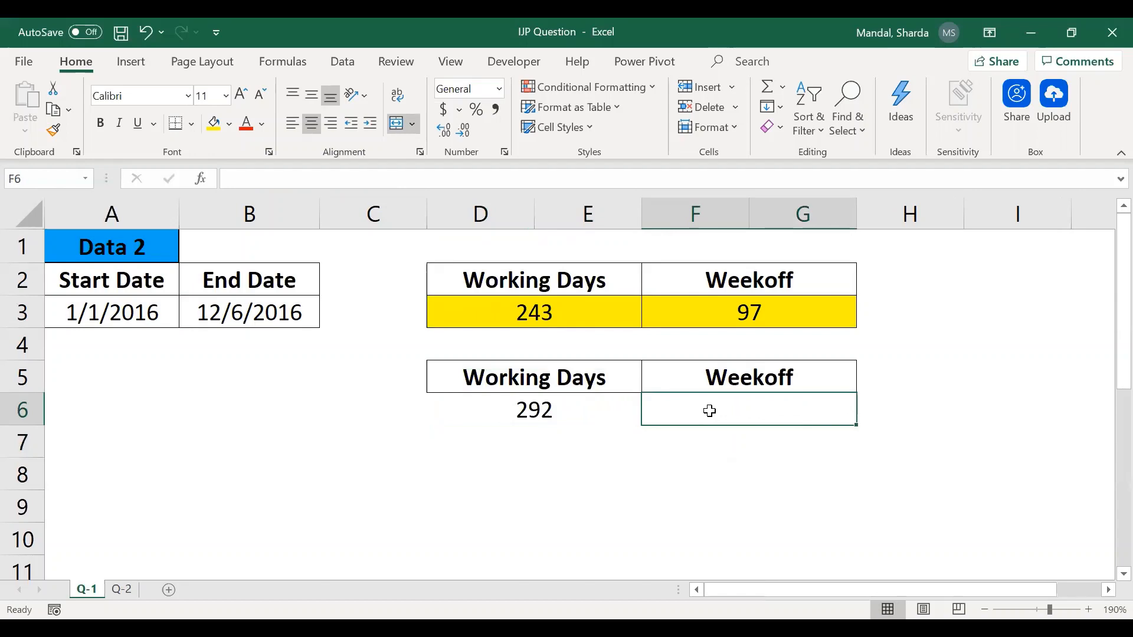
pyautogui.write('=')
pyautogui.press('Left')
pyautogui.press('Left')
pyautogui.press('Left')
pyautogui.press('Up')
pyautogui.press('Up')
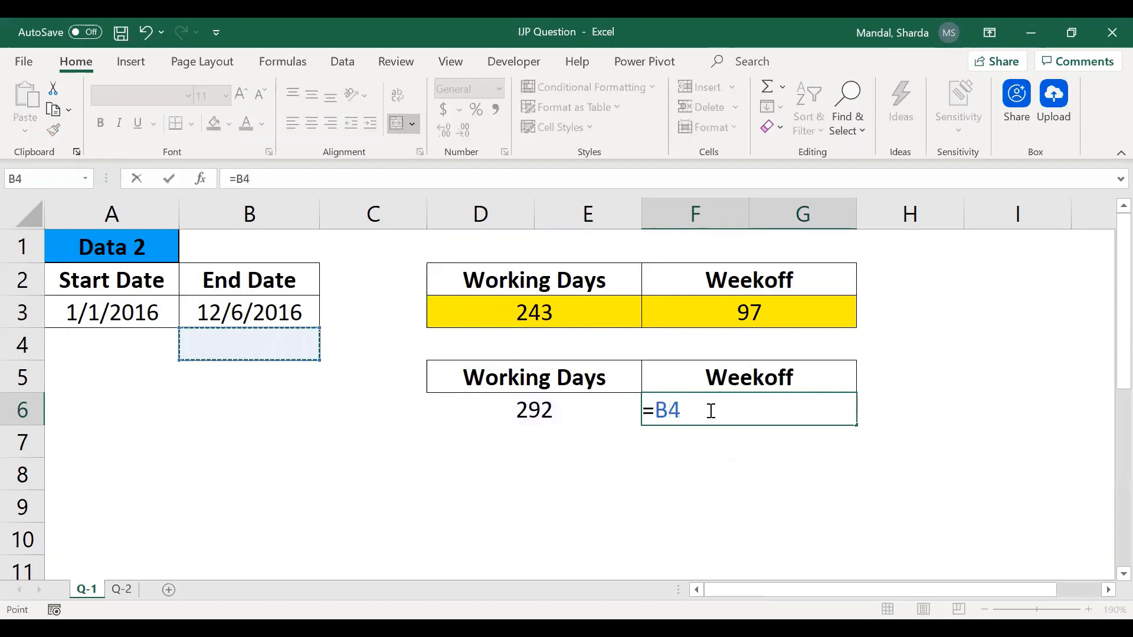
pyautogui.press('Up')
pyautogui.write('-')
pyautogui.press('Left')
pyautogui.press('Left')
pyautogui.press('Left')
pyautogui.press('Left')
pyautogui.press('Up')
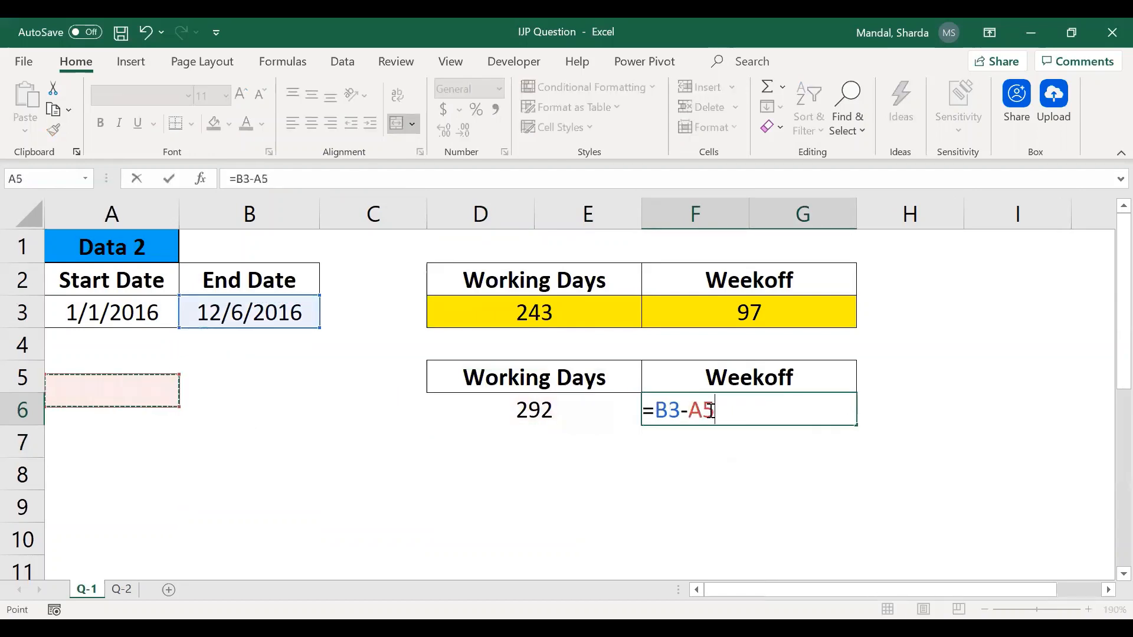
pyautogui.press('Up')
pyautogui.press('Up')
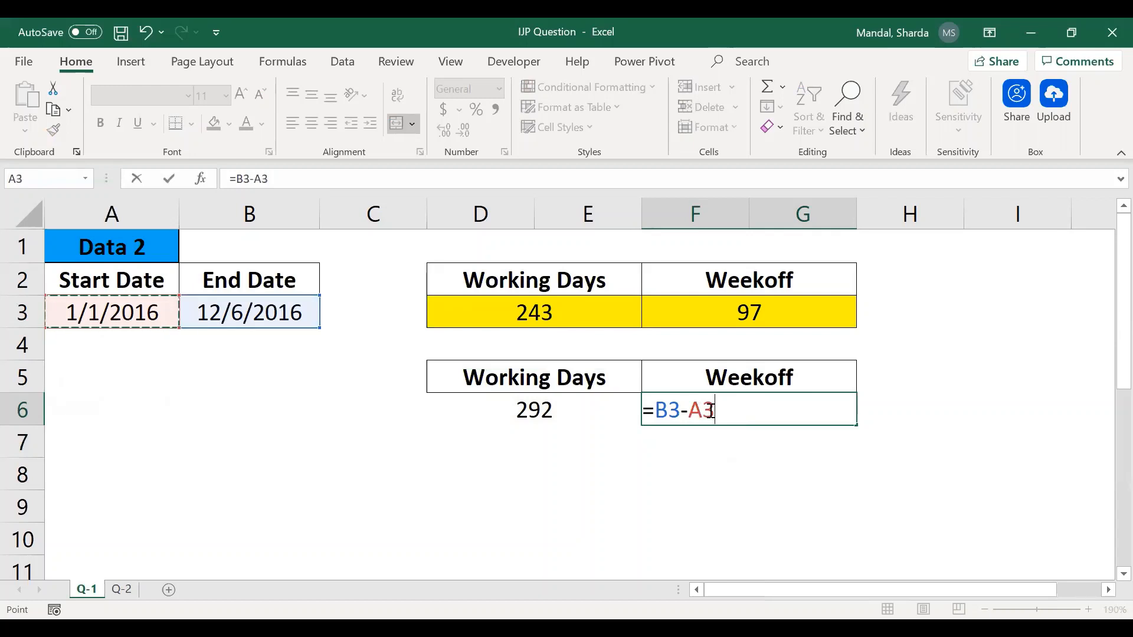
# Wrap the date difference in F6 in parentheses and subtract the working days, completing =(B3-A3)-D6.
pyautogui.write(')')
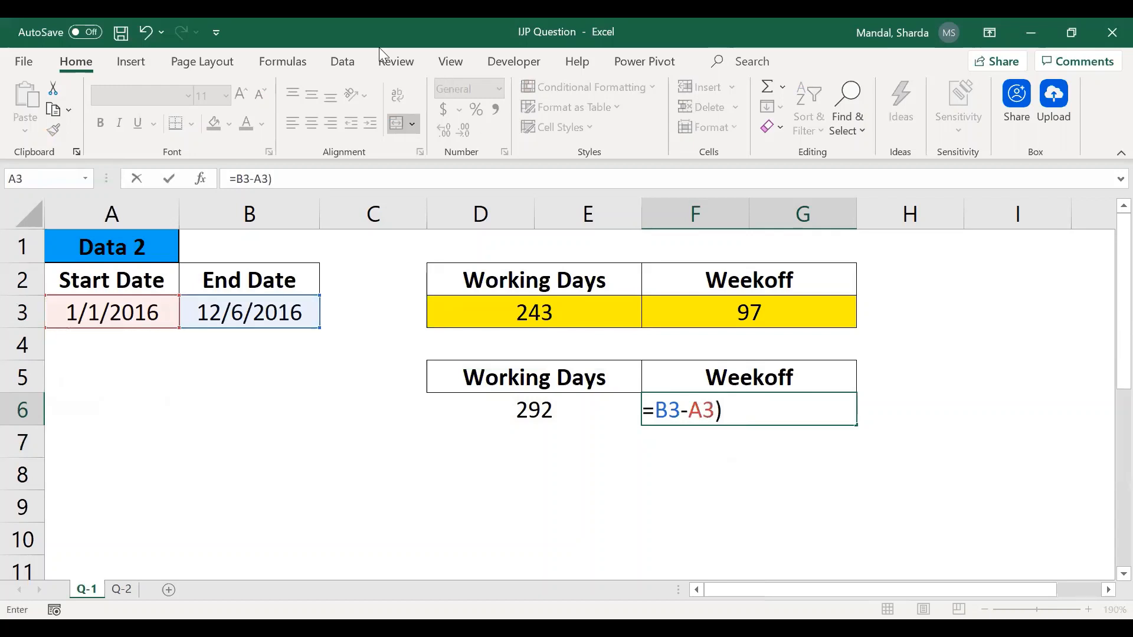
pyautogui.click(235, 179)
pyautogui.write('(')
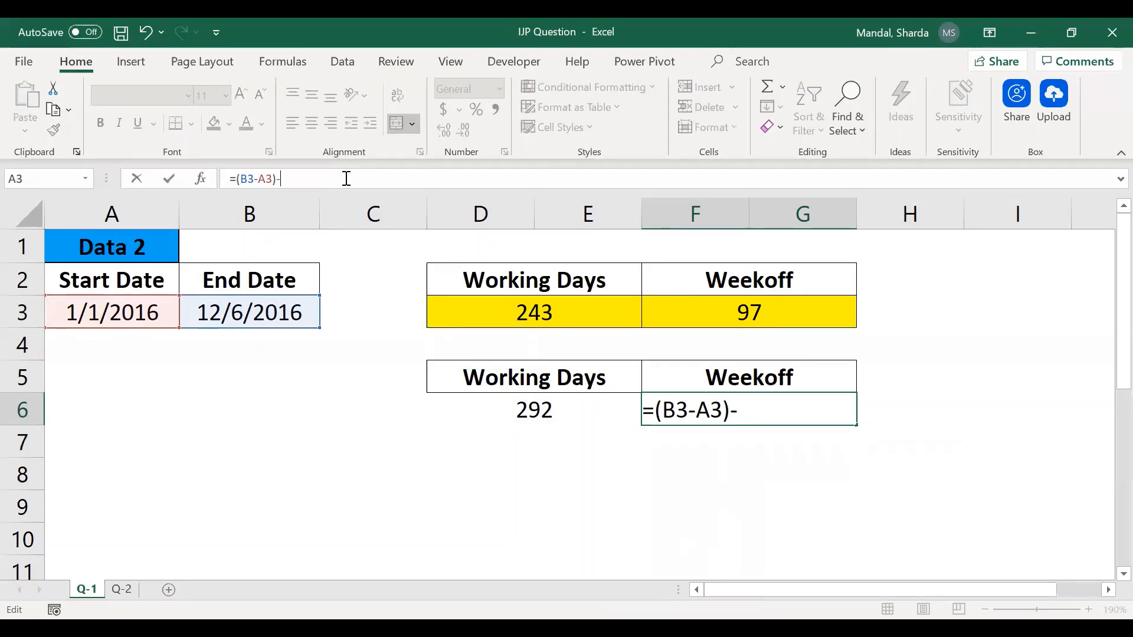
pyautogui.click(551, 413)
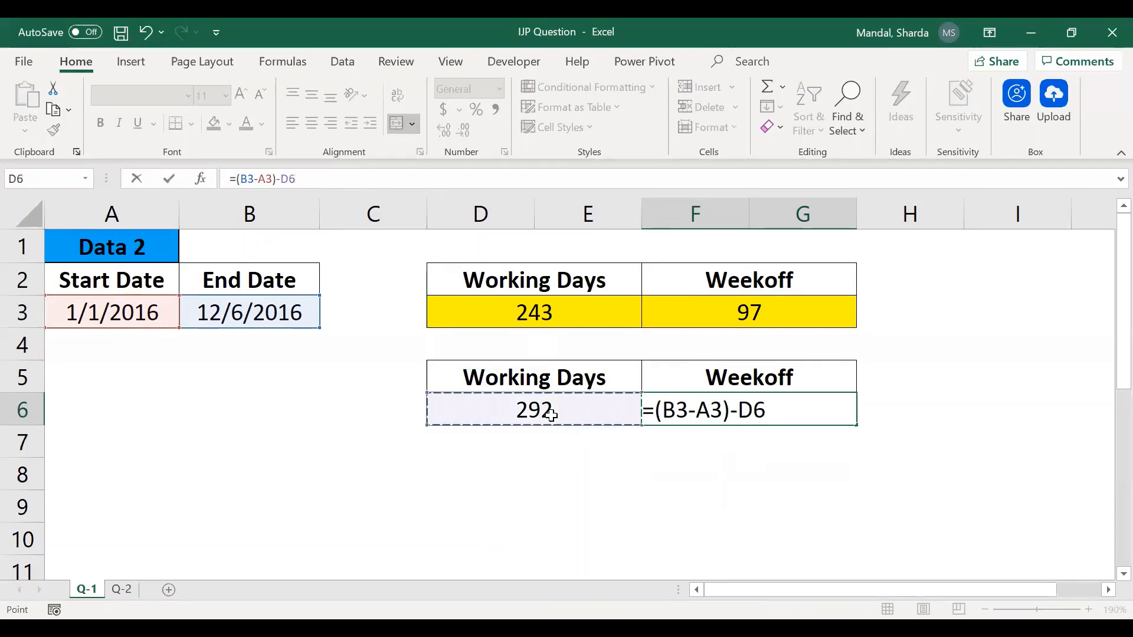
pyautogui.press('Return')
pyautogui.press('Up')
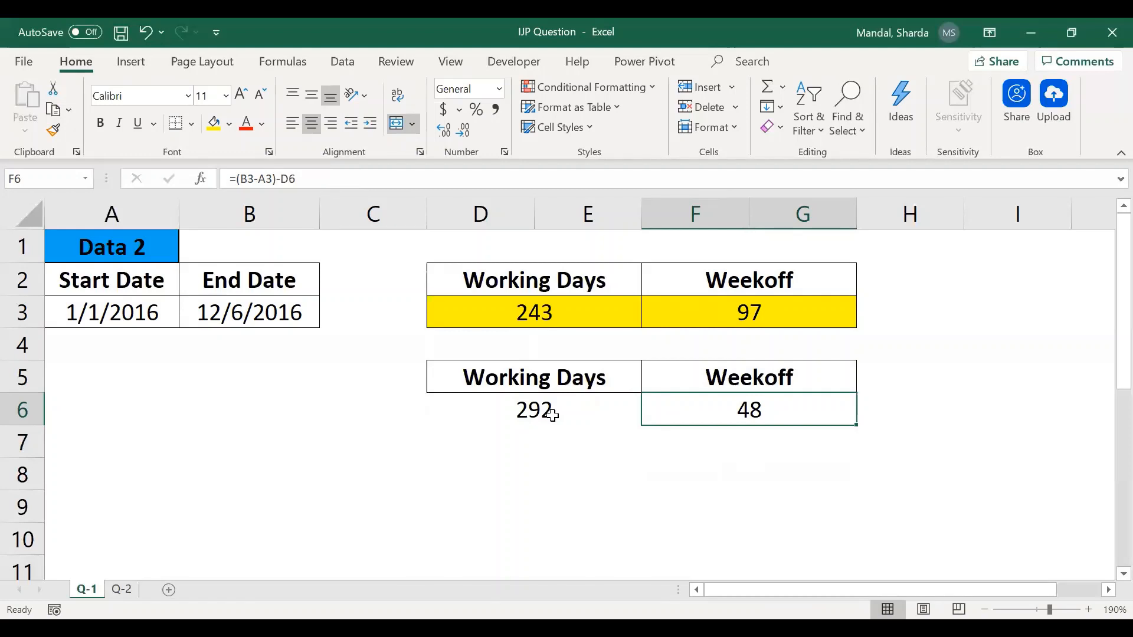
pyautogui.moveTo(941, 251); pyautogui.dragTo(952, 353)
pyautogui.moveTo(1024, 238); pyautogui.dragTo(1009, 316)
pyautogui.click(1019, 232)
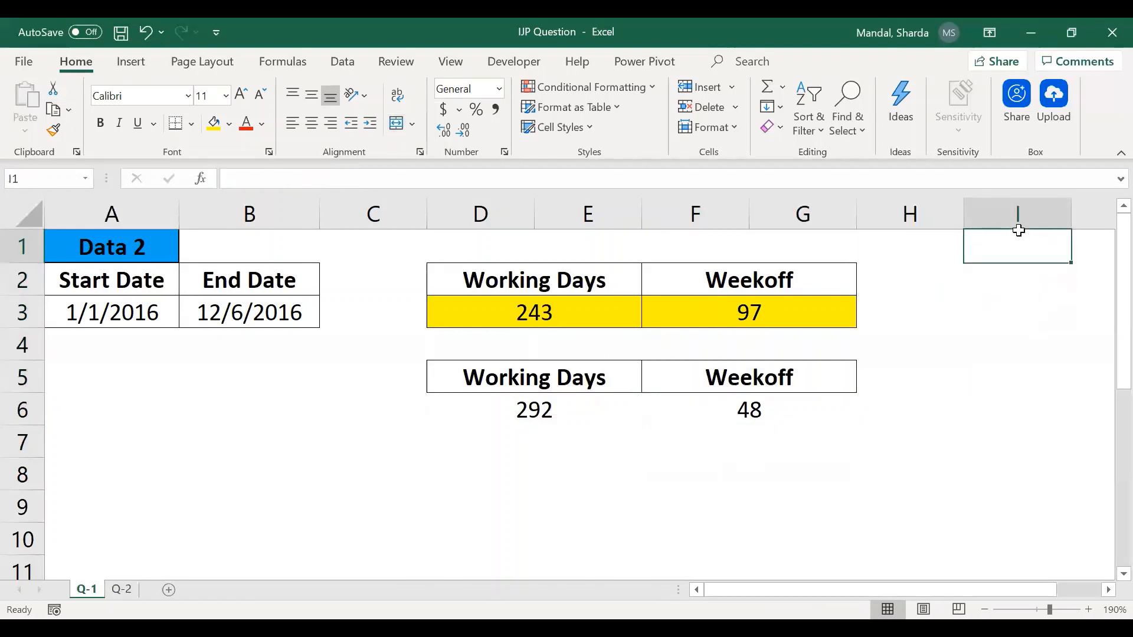
# Enter the date 1/1/2017 in cell I3.
pyautogui.click(987, 318)
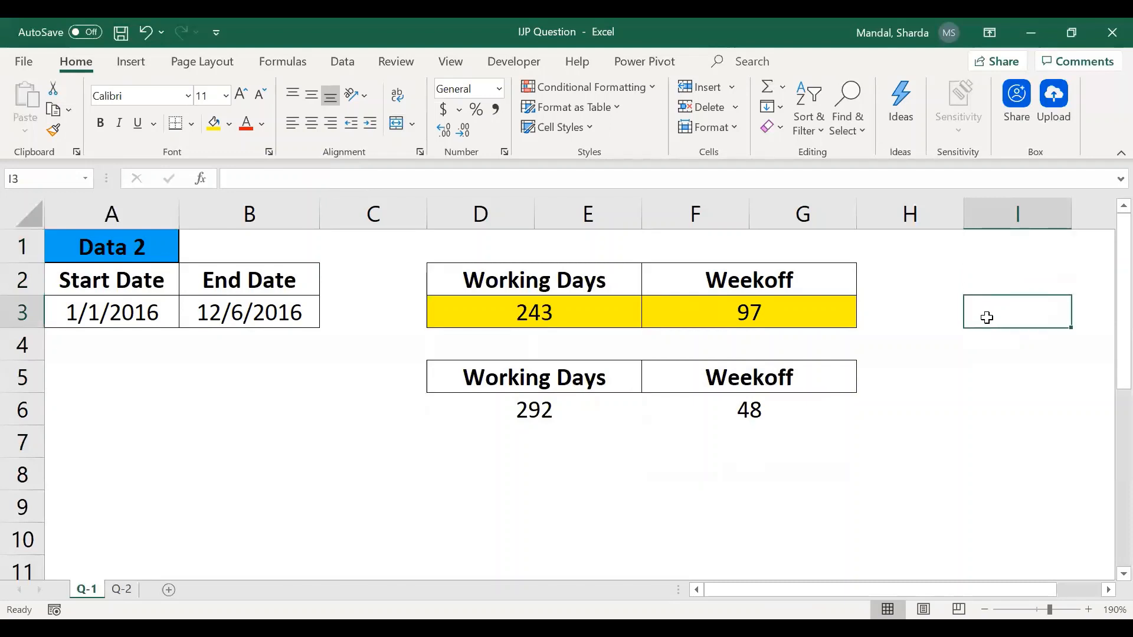
pyautogui.write('1/1/')
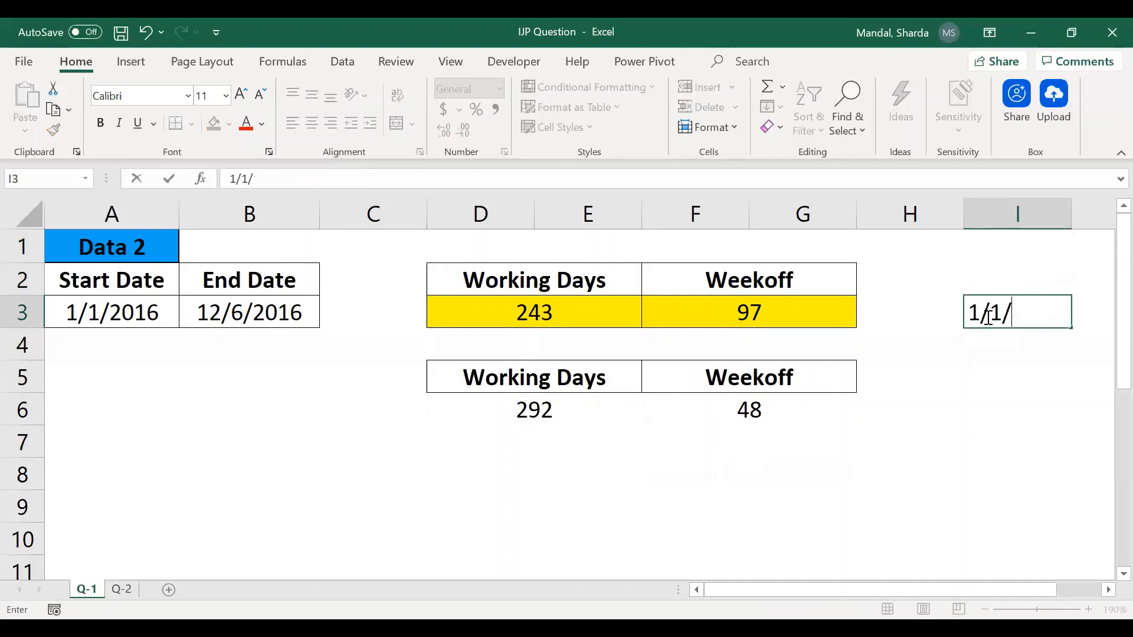
pyautogui.write('2017')
pyautogui.press('Return')
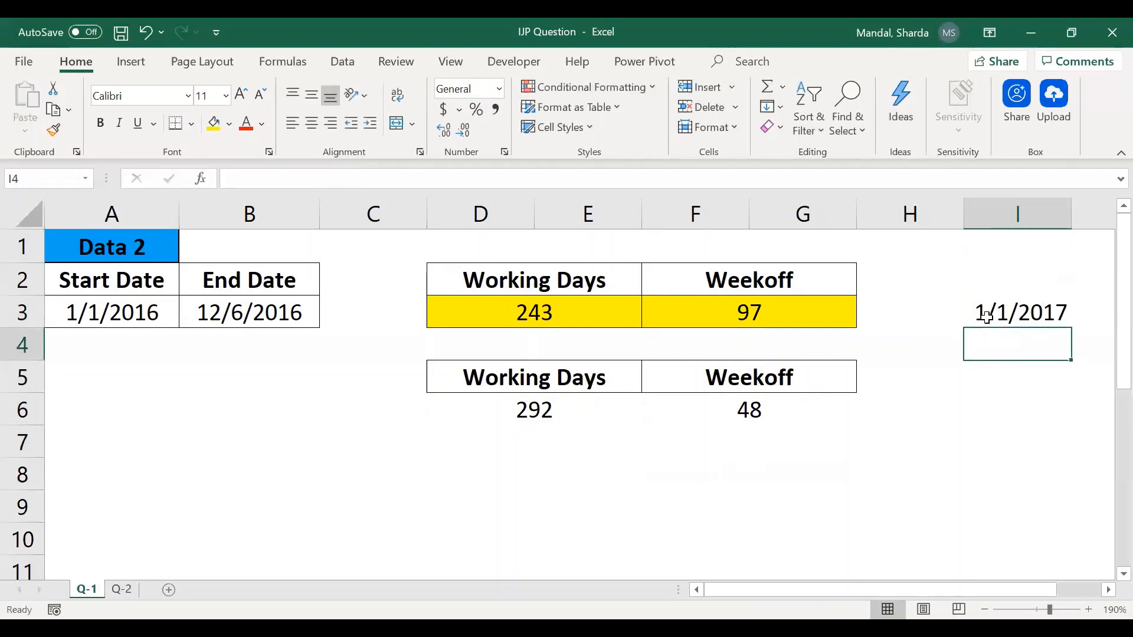
# Edit the date in cell I3 to 1/4/2016.
pyautogui.click(987, 317)
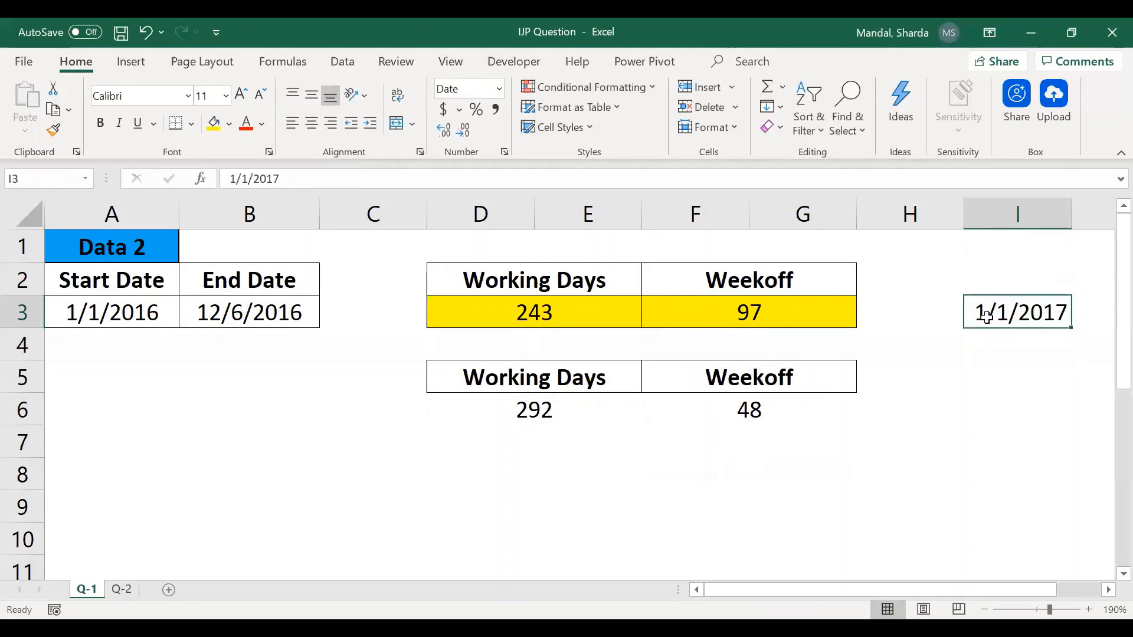
pyautogui.press('F2')
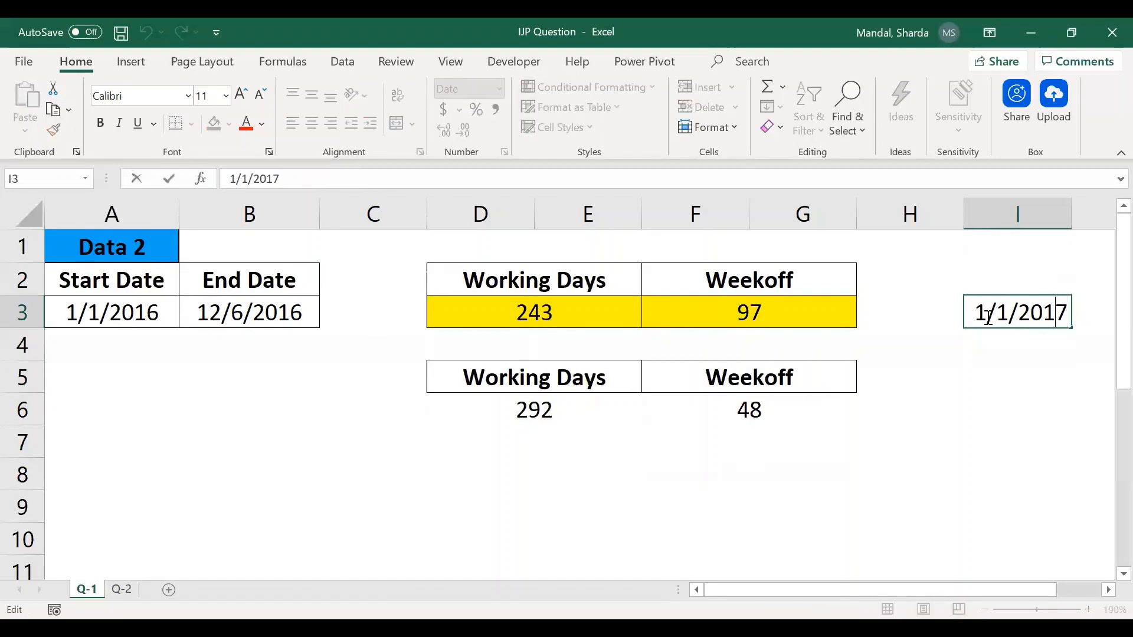
pyautogui.press('Home')
pyautogui.press('Right')
pyautogui.press('Delete')
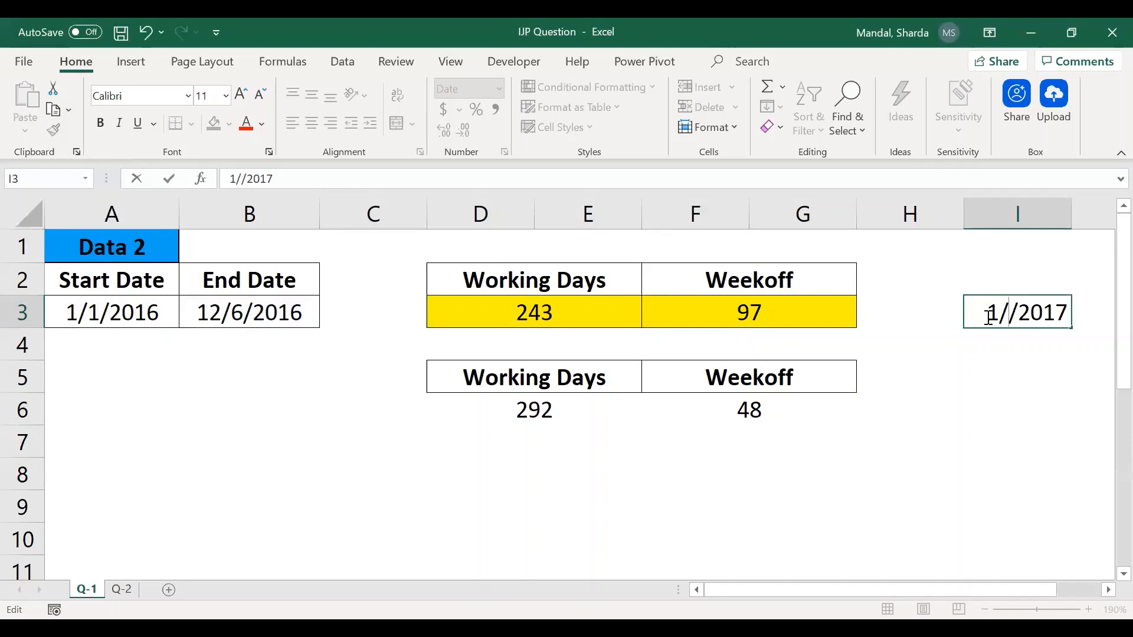
pyautogui.write('4')
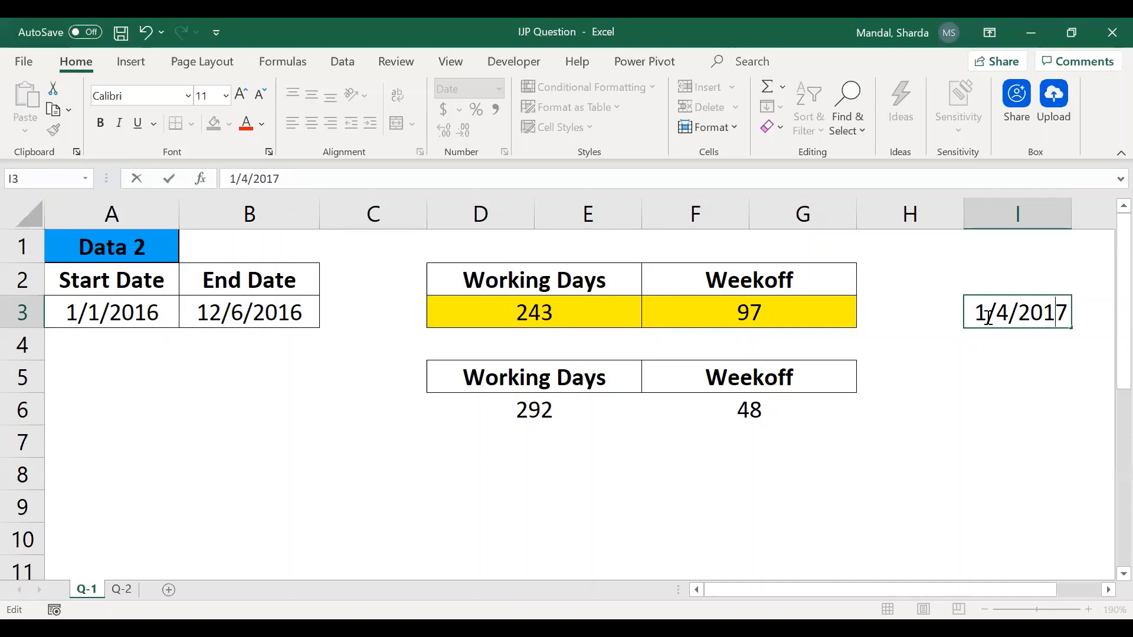
pyautogui.press('Delete')
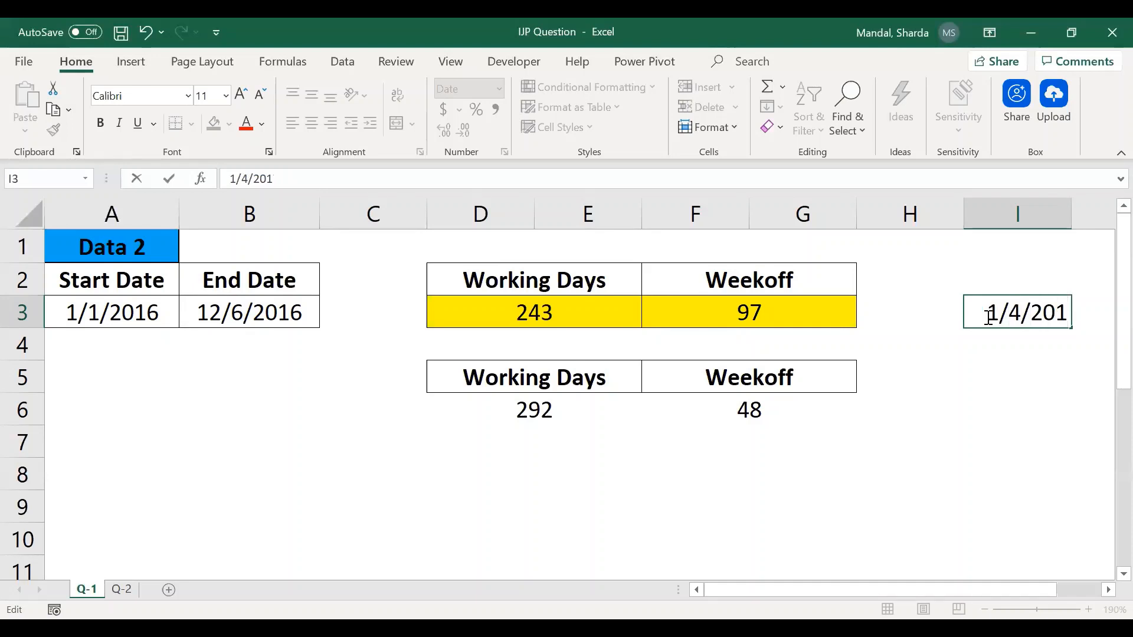
pyautogui.write('6')
pyautogui.press('Return')
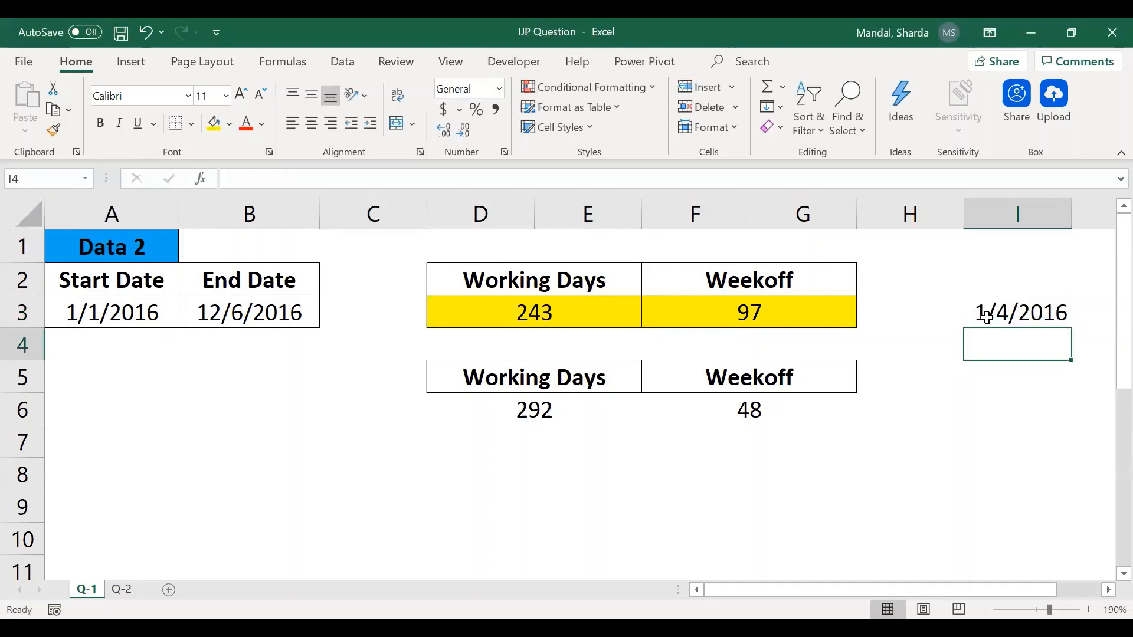
pyautogui.click(987, 317)
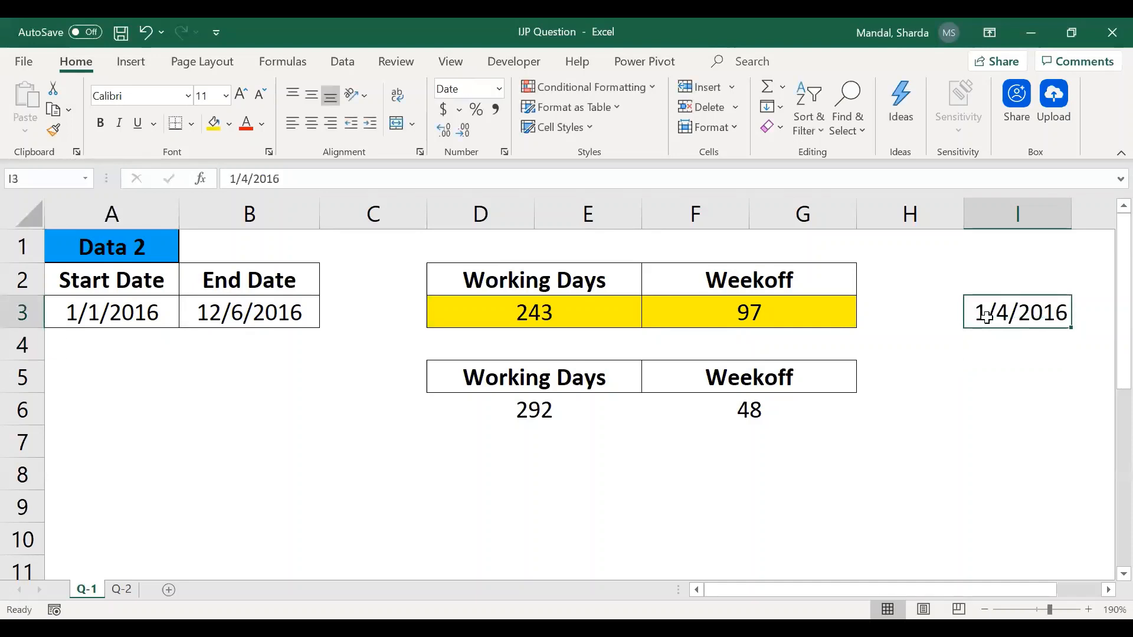
# Merge and center cells D8:E8 below the second Working Days result.
pyautogui.click(552, 467)
pyautogui.moveTo(502, 472); pyautogui.dragTo(583, 478)
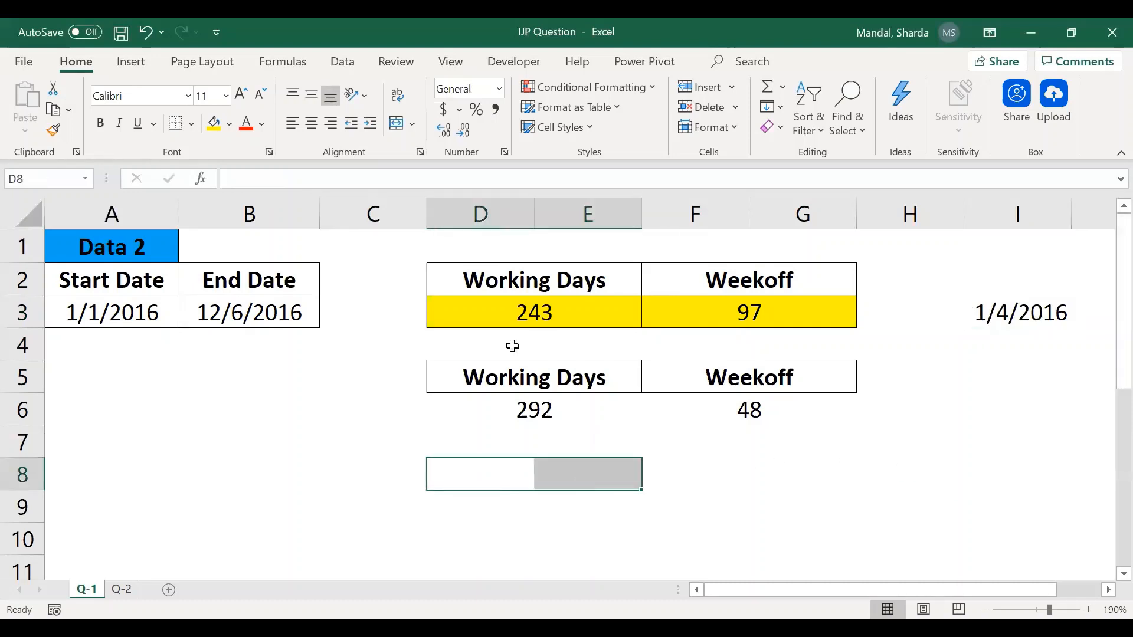
pyautogui.click(396, 125)
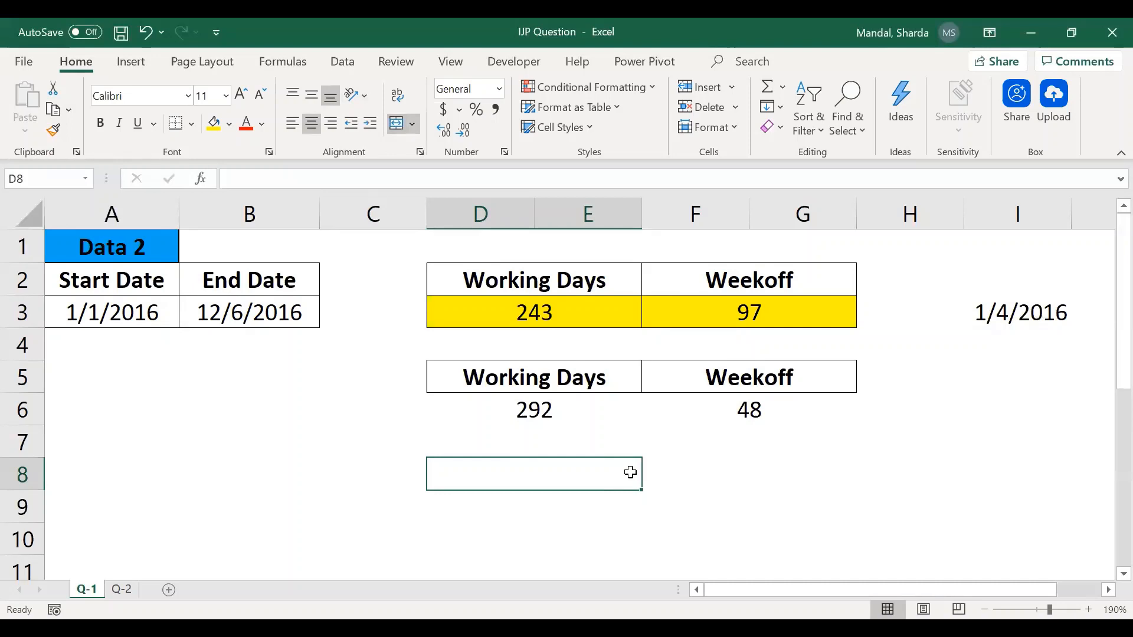
# Calculate the working days excluding the holiday in merged cell D8 with =NETWORKDAYS(A3,B3,I3).
pyautogui.write('=')
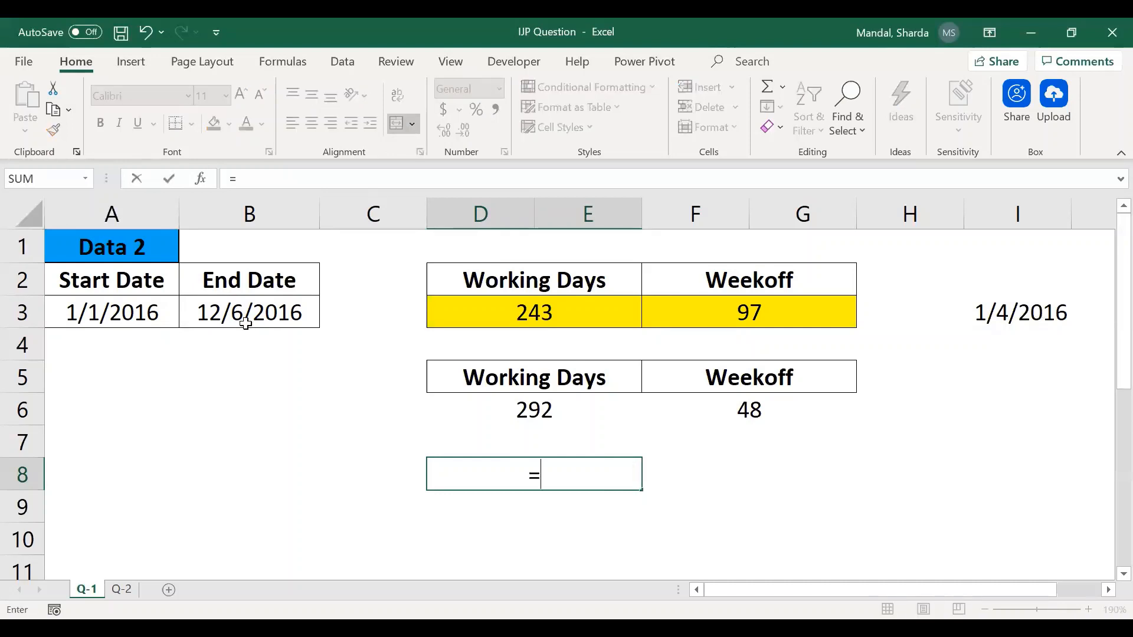
pyautogui.write('NETWORKDAYS(')
pyautogui.click(120, 317)
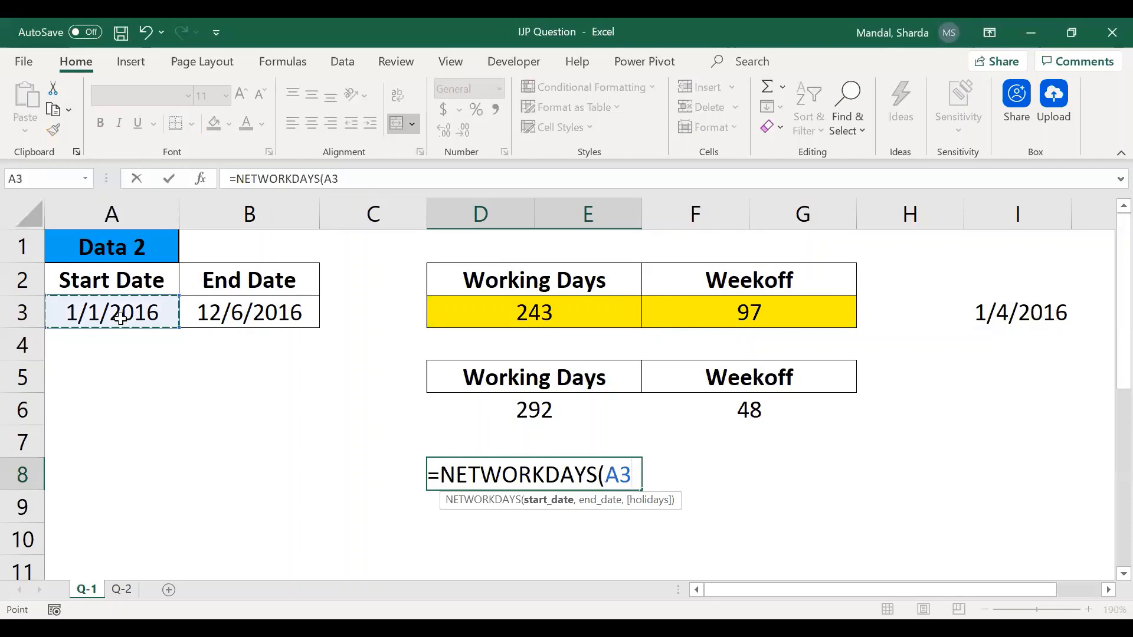
pyautogui.write(',')
pyautogui.click(250, 313)
pyautogui.write(',')
pyautogui.click(997, 313)
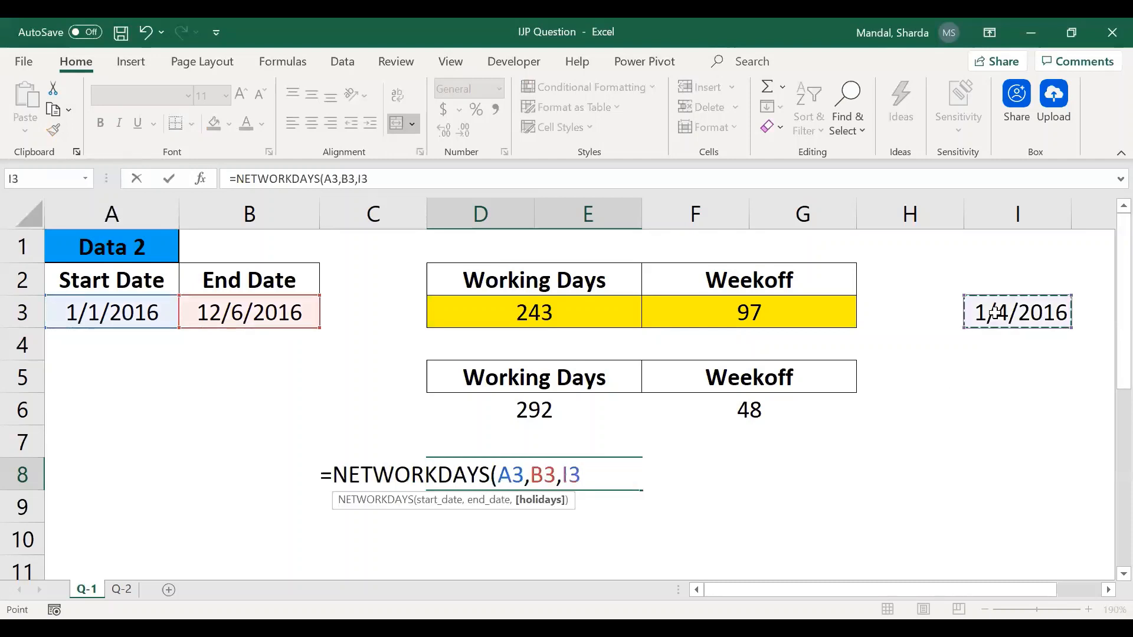
pyautogui.write(')')
pyautogui.press('Return')
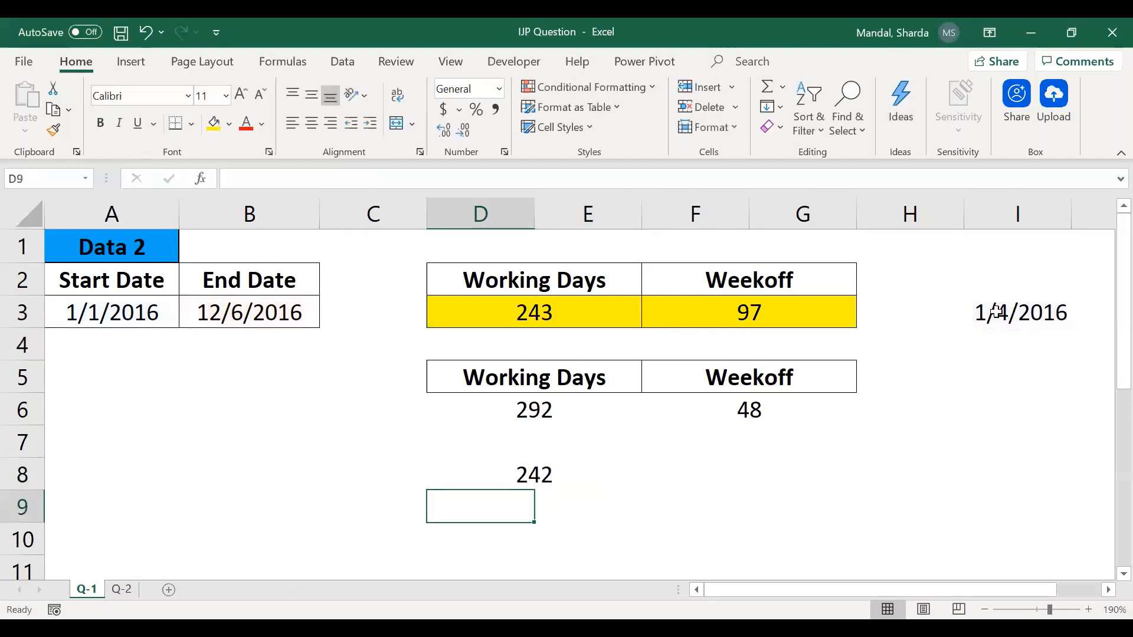
pyautogui.press('Up')
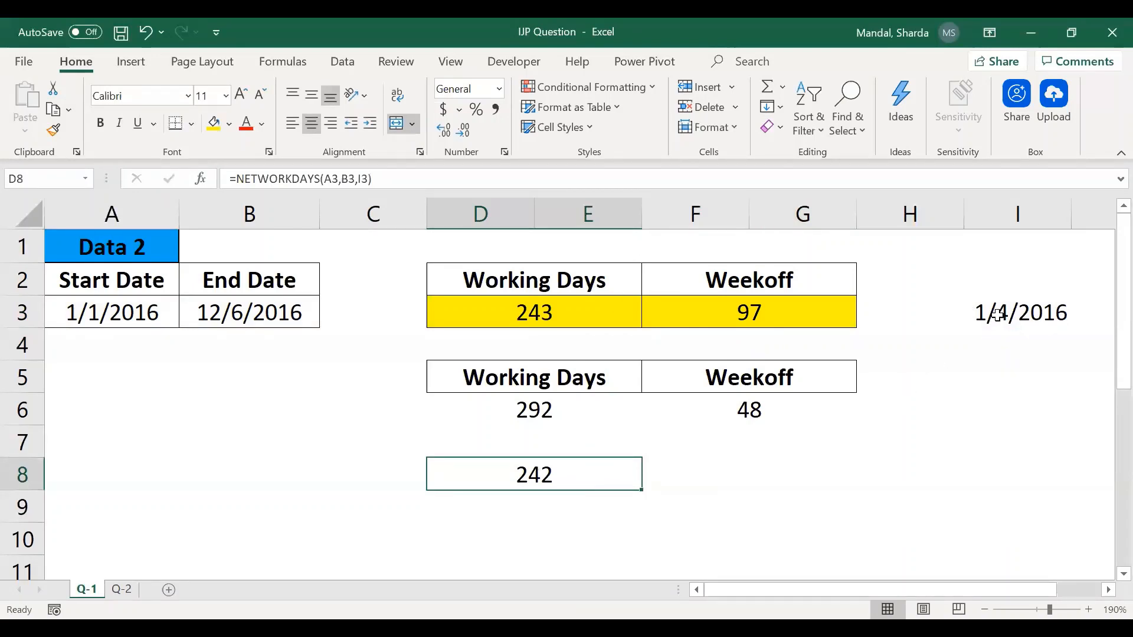
pyautogui.moveTo(1002, 313); pyautogui.dragTo(998, 518)
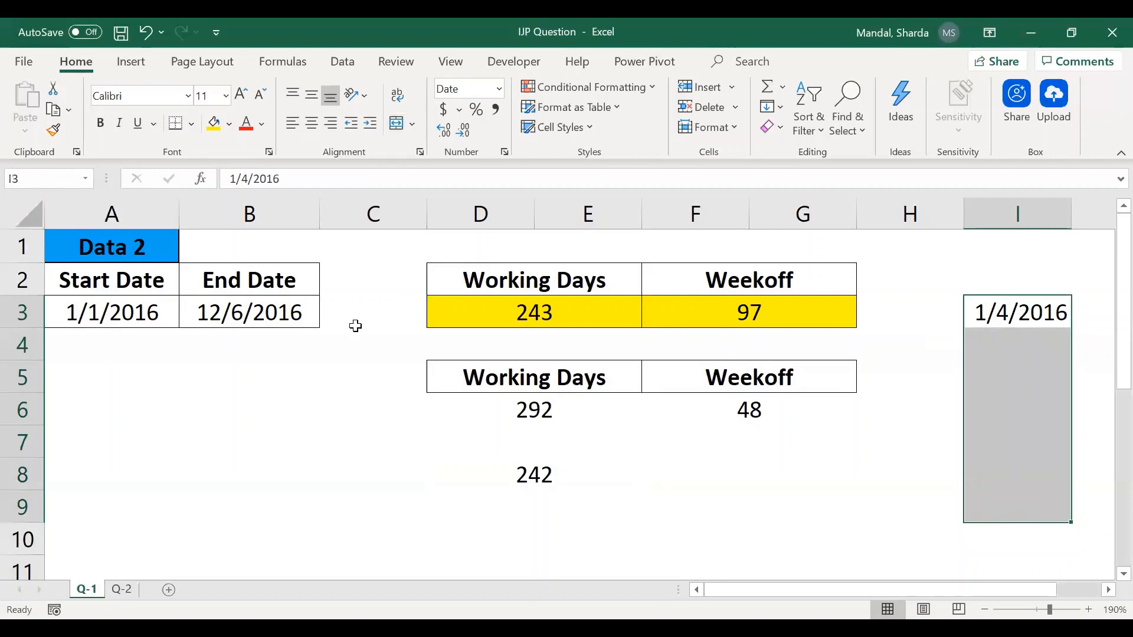
pyautogui.moveTo(649, 427); pyautogui.dragTo(644, 421)
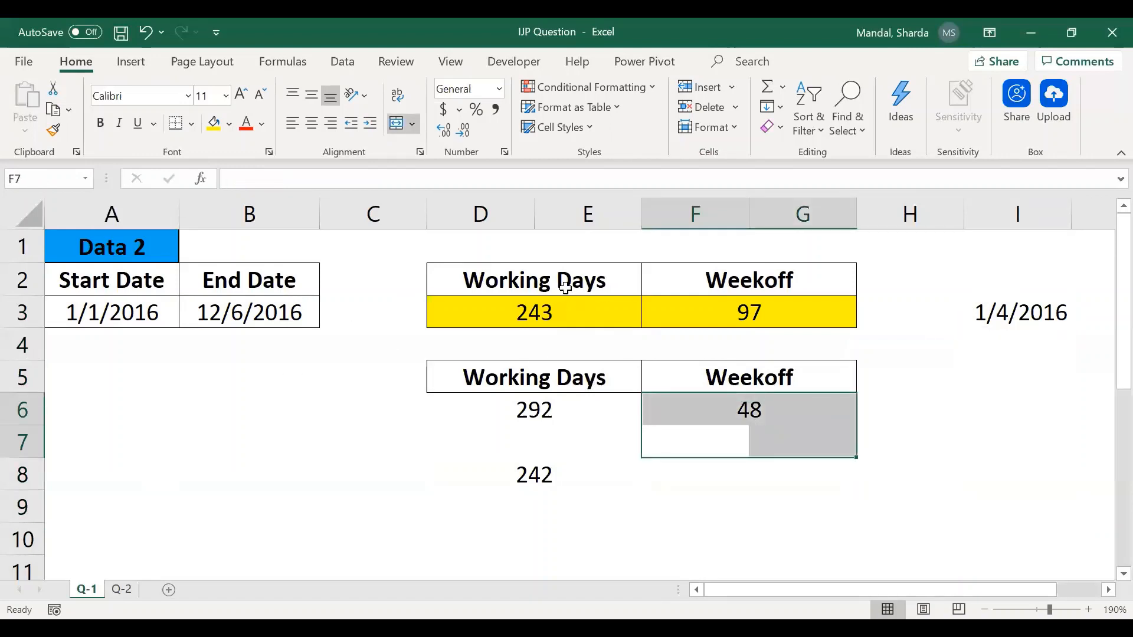
pyautogui.moveTo(572, 284); pyautogui.dragTo(531, 309)
pyautogui.moveTo(713, 285); pyautogui.dragTo(743, 322)
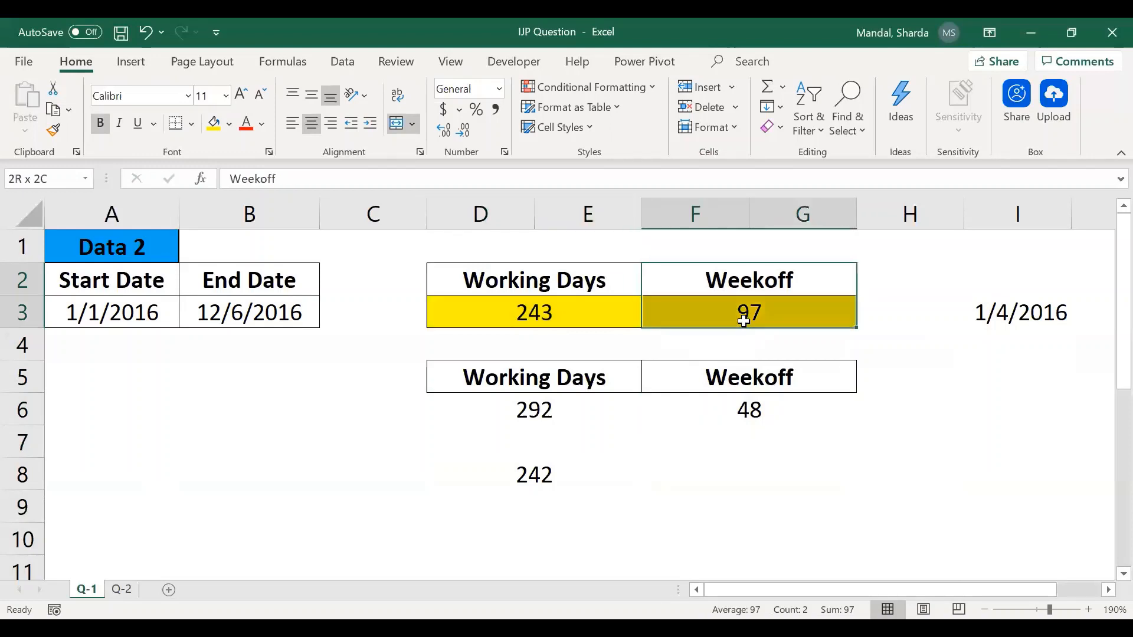
pyautogui.click(624, 395)
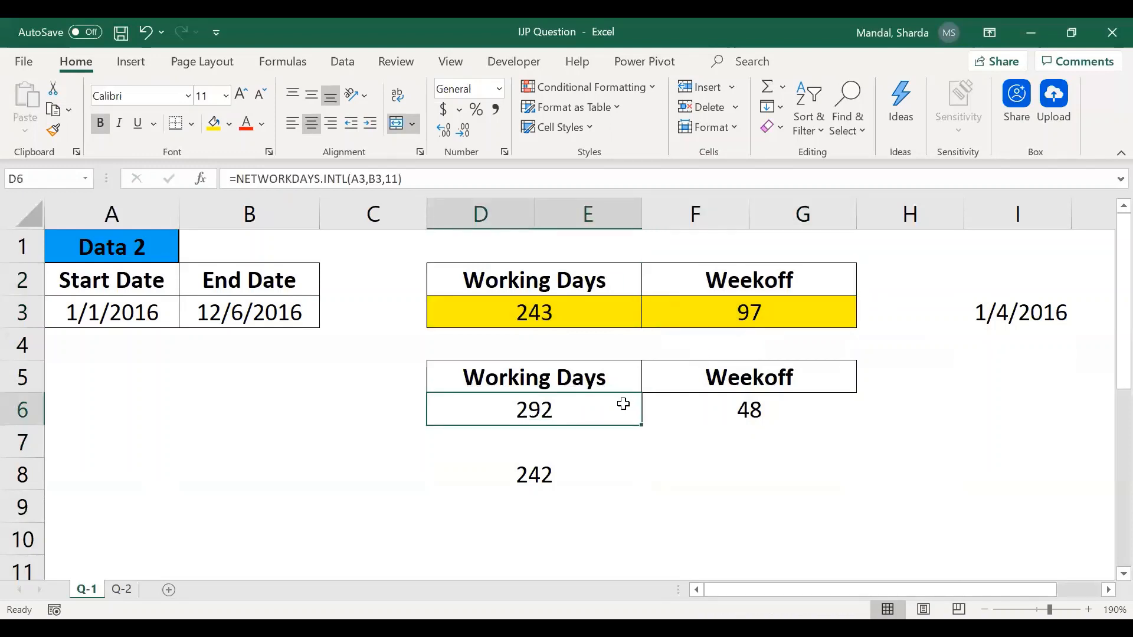
# Label the second Working Days table by entering "6 days working" in cell C5.
pyautogui.click(385, 382)
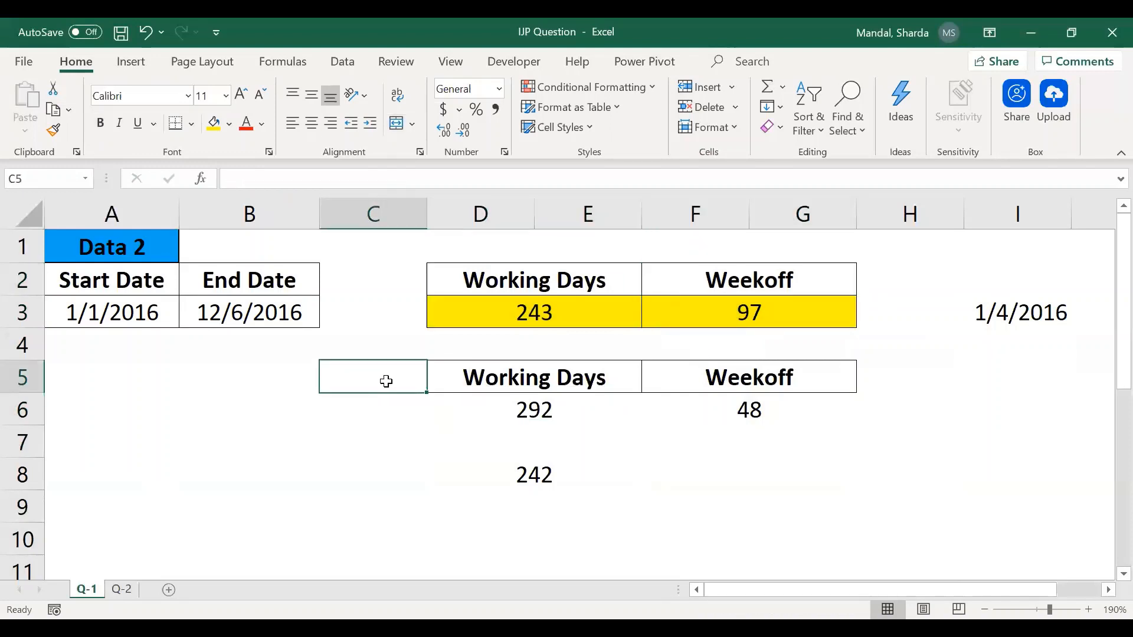
pyautogui.write('6 days work')
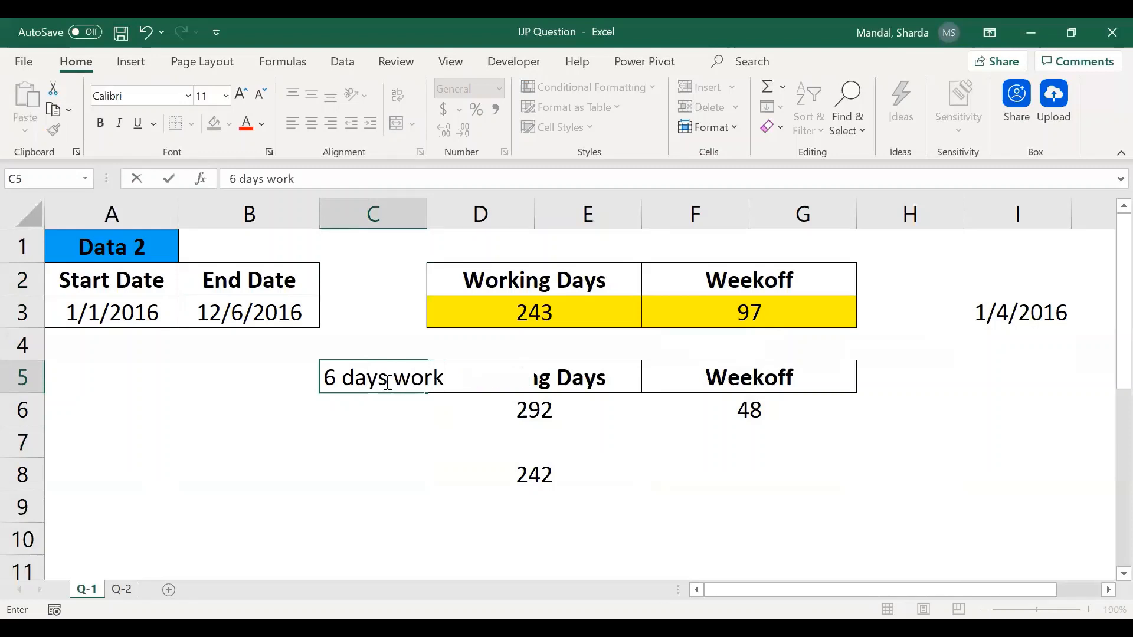
pyautogui.write('ing')
pyautogui.press('Return')
pyautogui.click(387, 382)
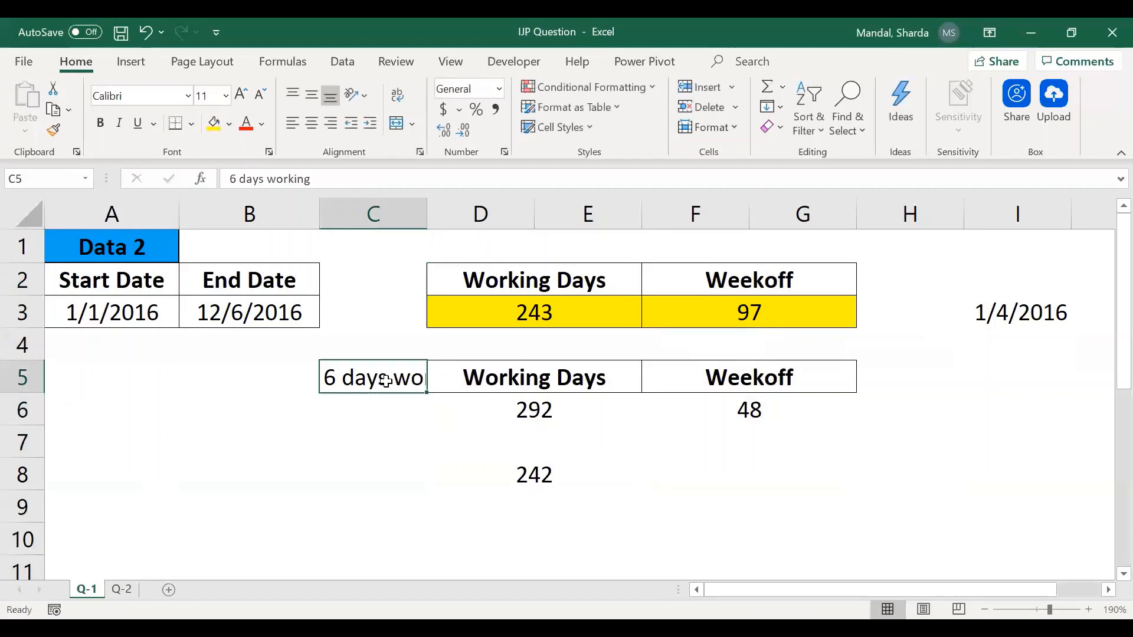
# Autofit column C to its label and narrow the empty column H.
pyautogui.doubleClick(435, 214)
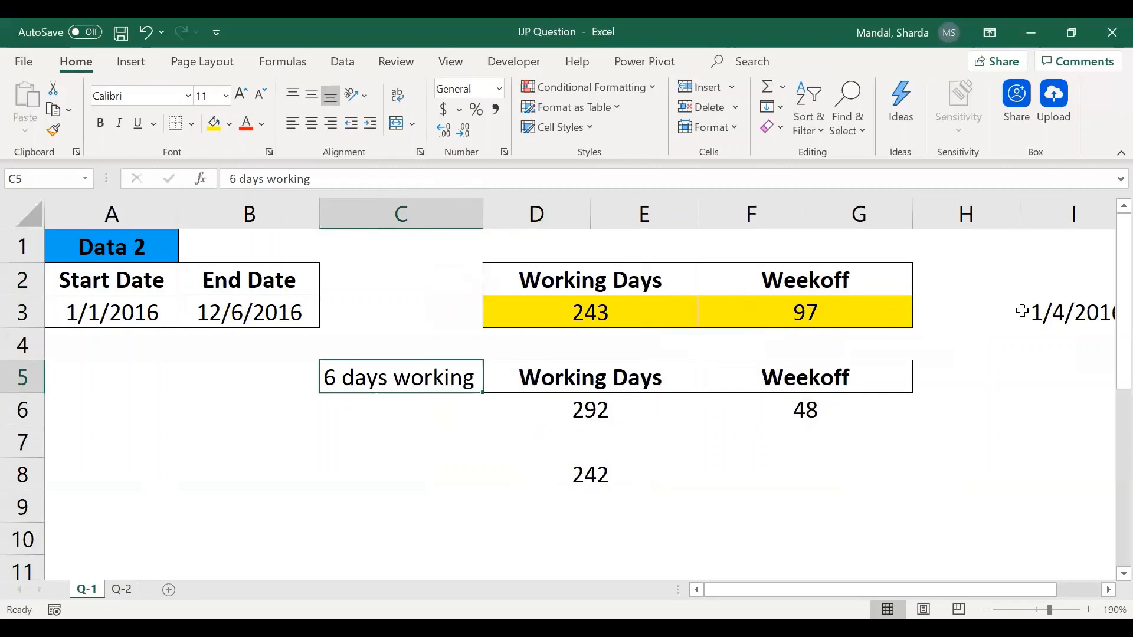
pyautogui.click(1008, 214)
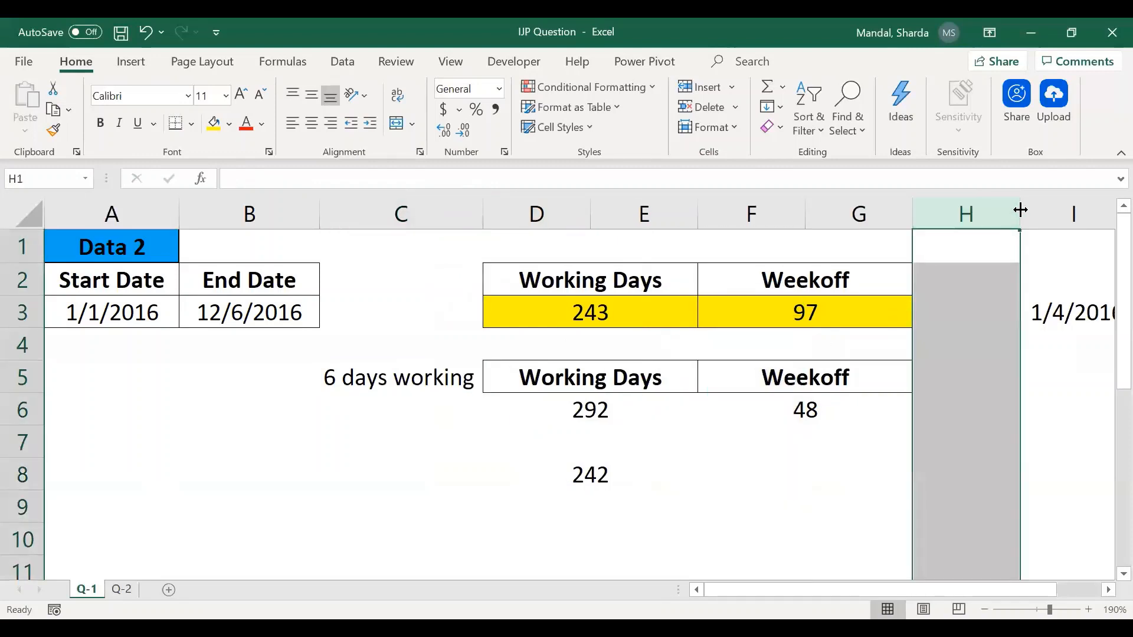
pyautogui.moveTo(1020, 209); pyautogui.dragTo(962, 210)
pyautogui.click(979, 354)
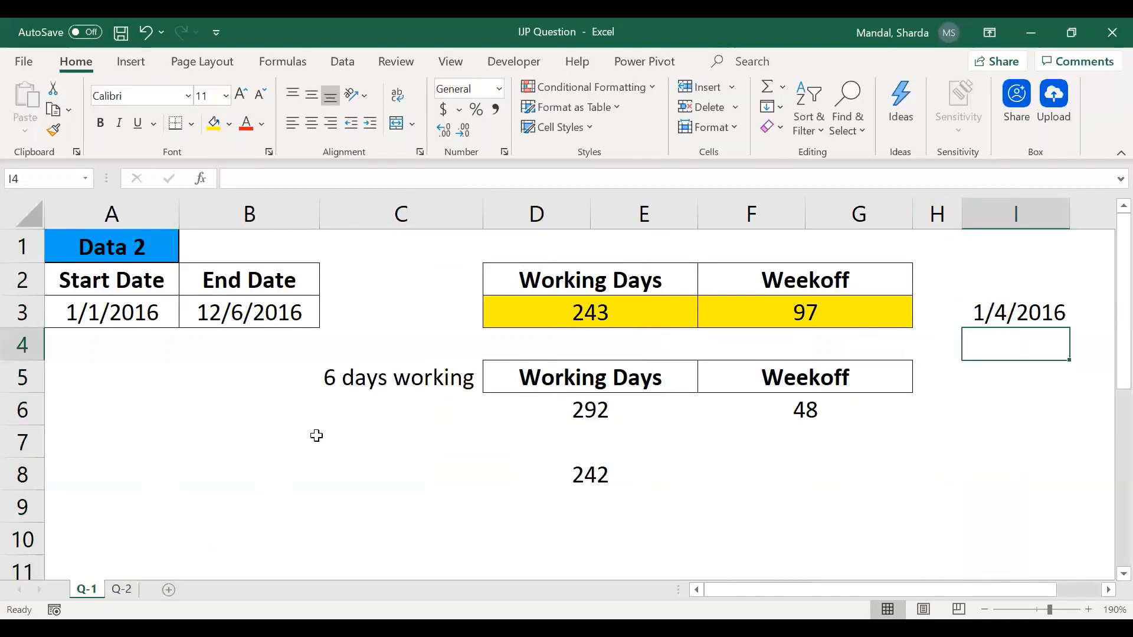
# Open the Q-2 sheet and examine the Date, Time and Output values in row 5.
pyautogui.click(121, 589)
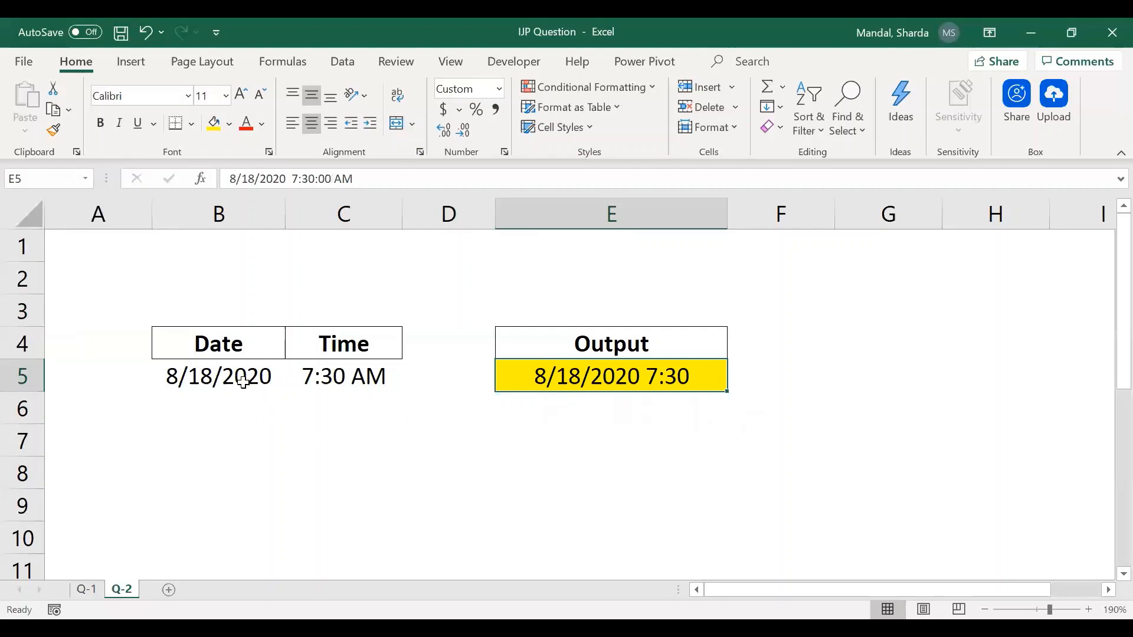
pyautogui.click(246, 388)
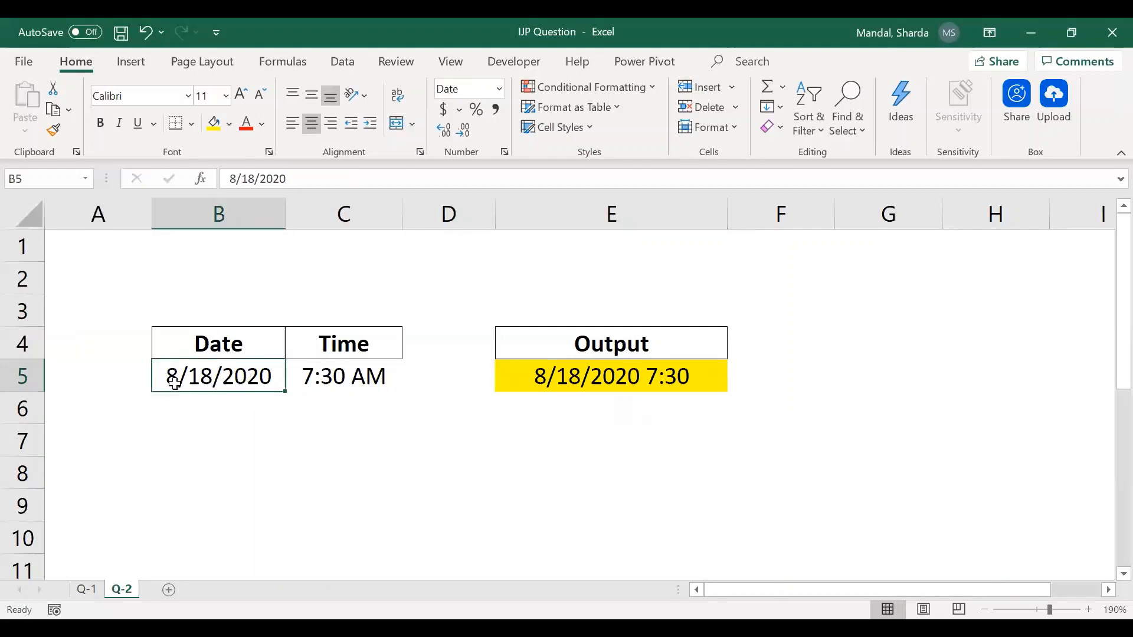
pyautogui.click(371, 380)
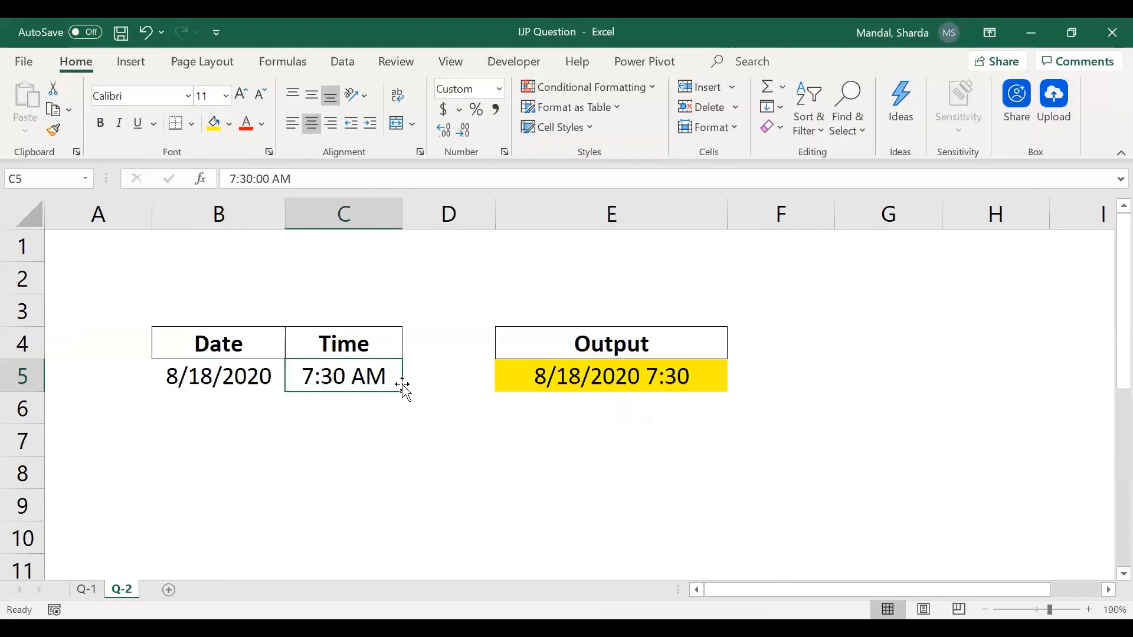
pyautogui.click(536, 376)
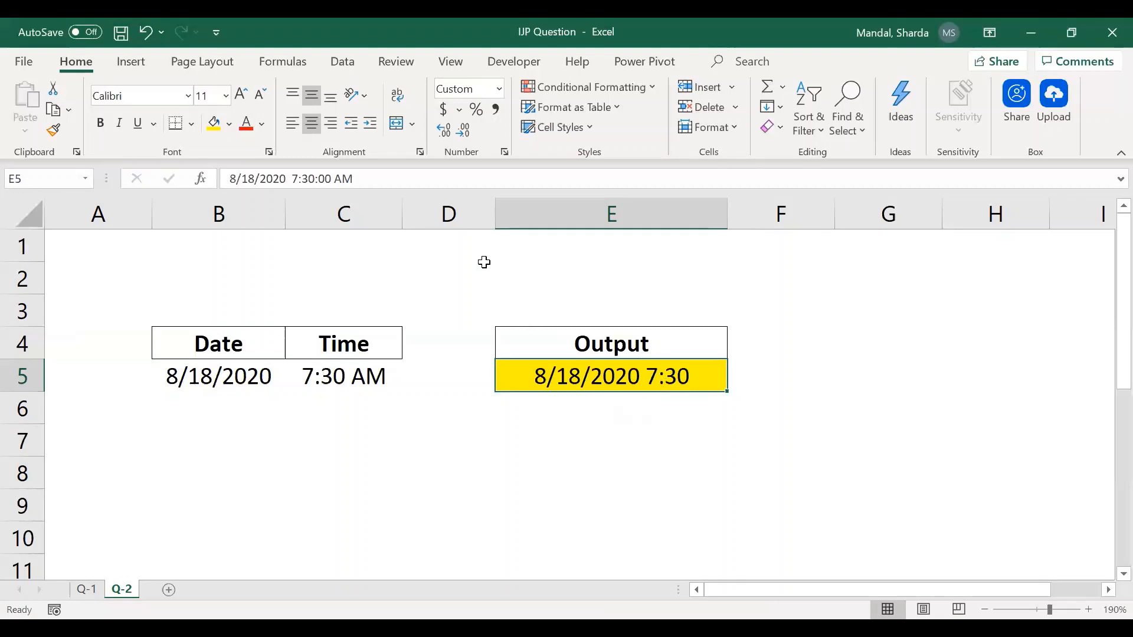
# Insert the current date and time in cell G2 with =NOW().
pyautogui.click(853, 290)
pyautogui.write('=')
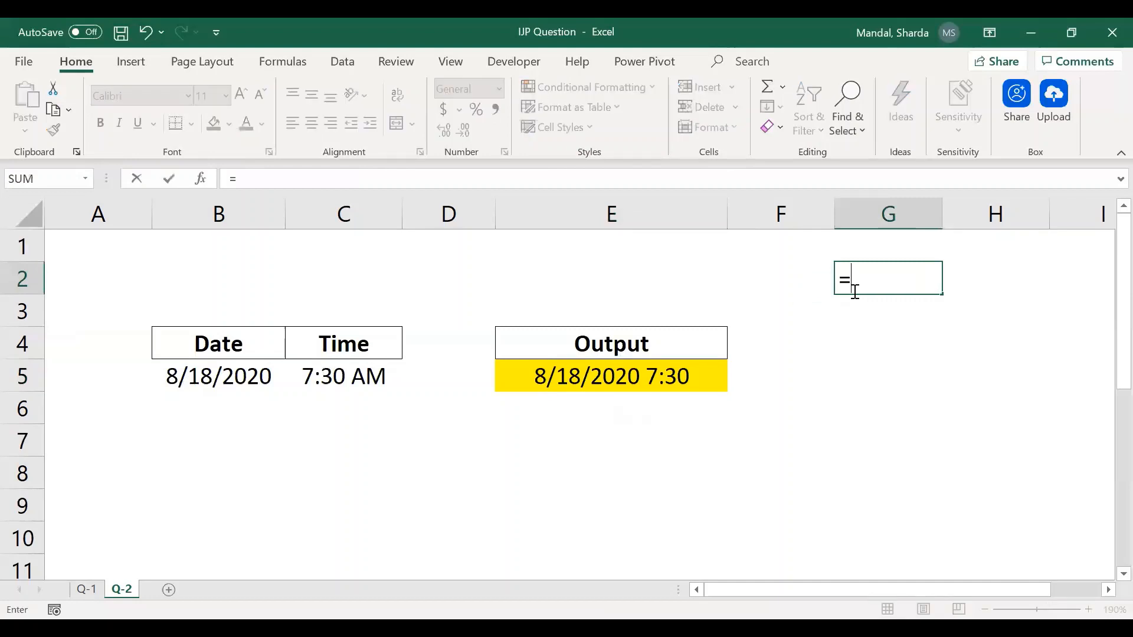
pyautogui.write('NOW()')
pyautogui.press('Return')
pyautogui.click(852, 290)
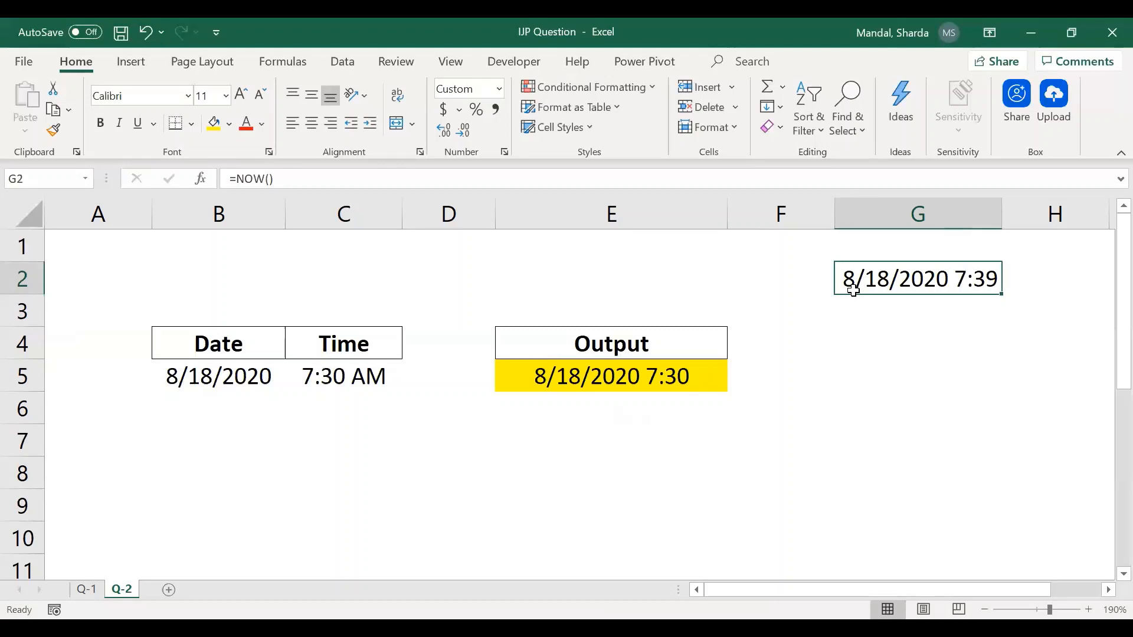
pyautogui.press('Delete')
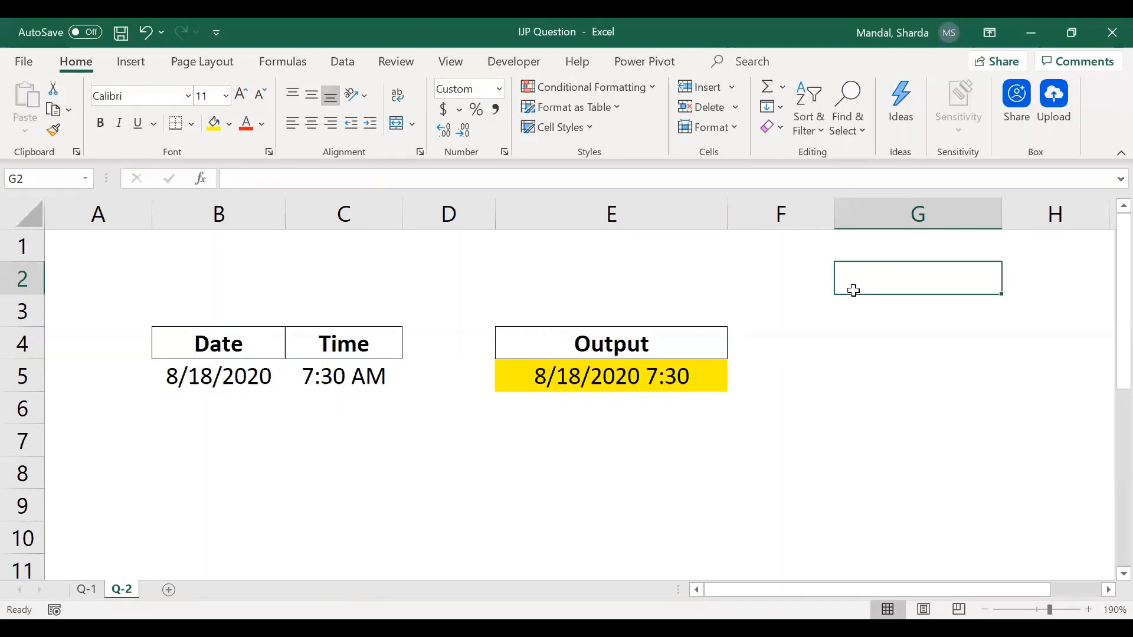
pyautogui.hotkey('ctrl', 'z')
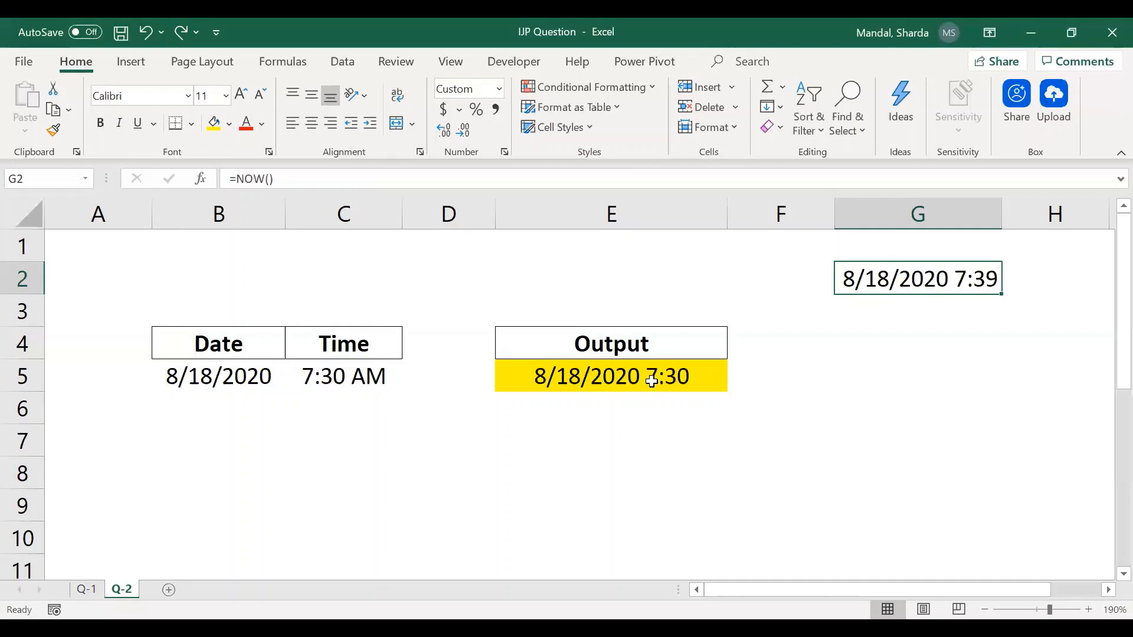
# Copy the Output header from E4 to cell E7.
pyautogui.click(631, 344)
pyautogui.hotkey('ctrl', 'c')
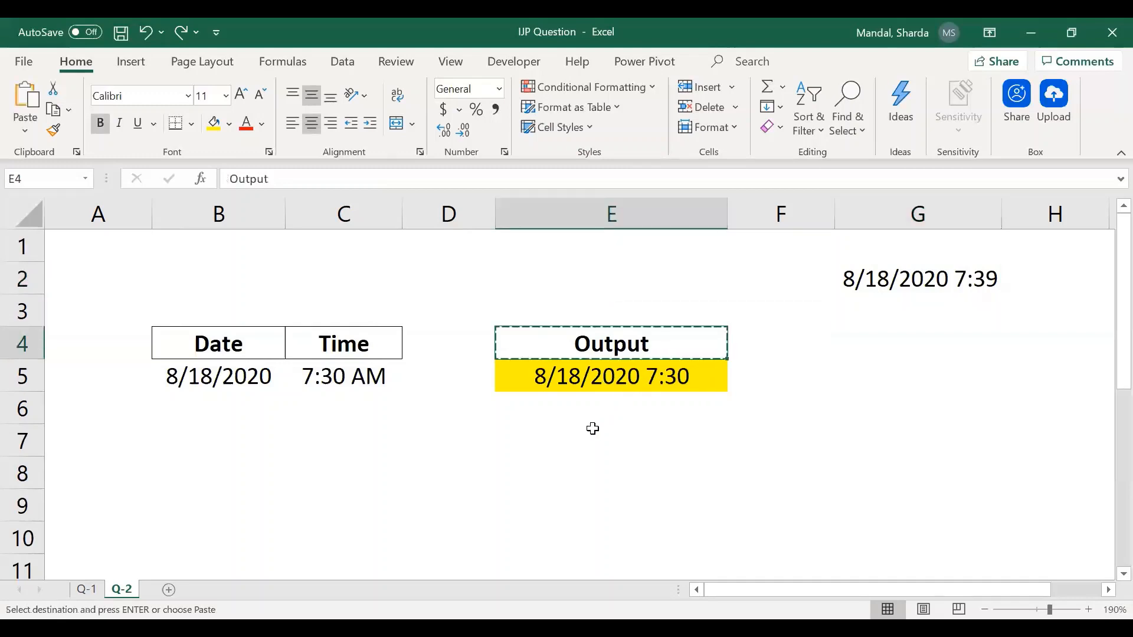
pyautogui.click(587, 433)
pyautogui.hotkey('ctrl', 'v')
# Try to join the date and time in cell E8, separated by a space, with =B5&" "&C5.
pyautogui.click(568, 473)
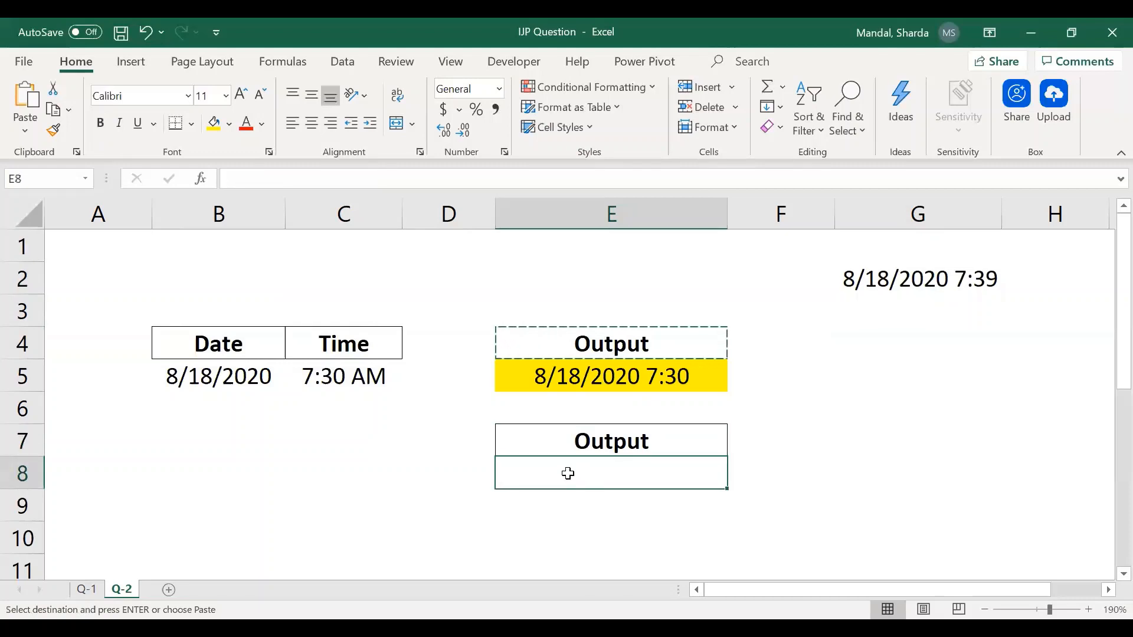
pyautogui.write('=')
pyautogui.press('Left')
pyautogui.press('Left')
pyautogui.press('Left')
pyautogui.press('Up')
pyautogui.press('Up')
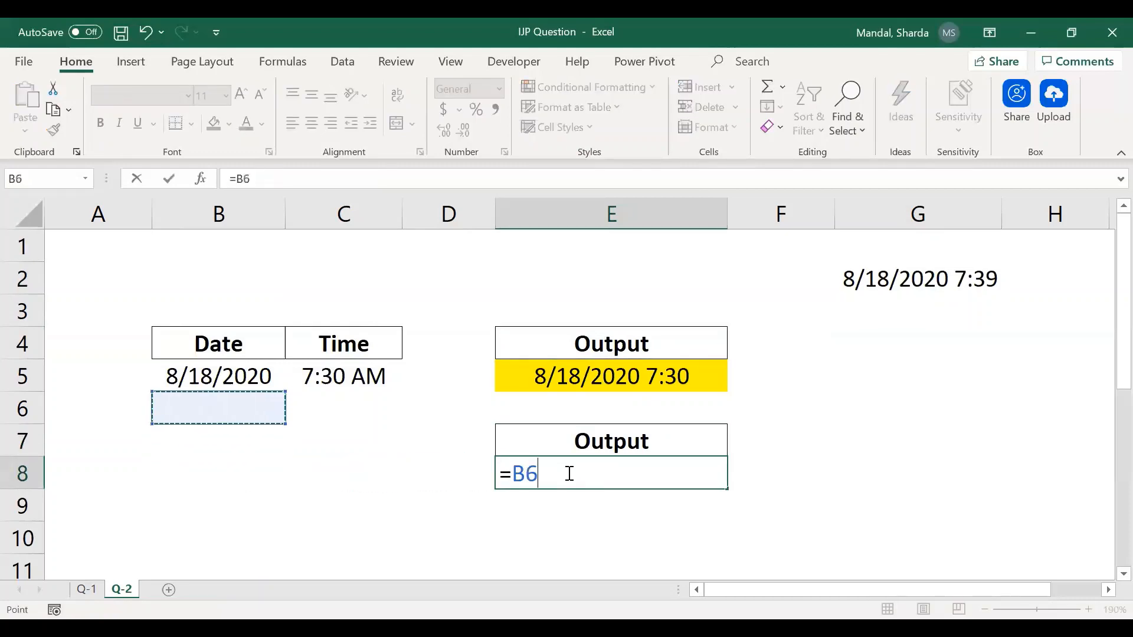
pyautogui.press('Up')
pyautogui.write('&')
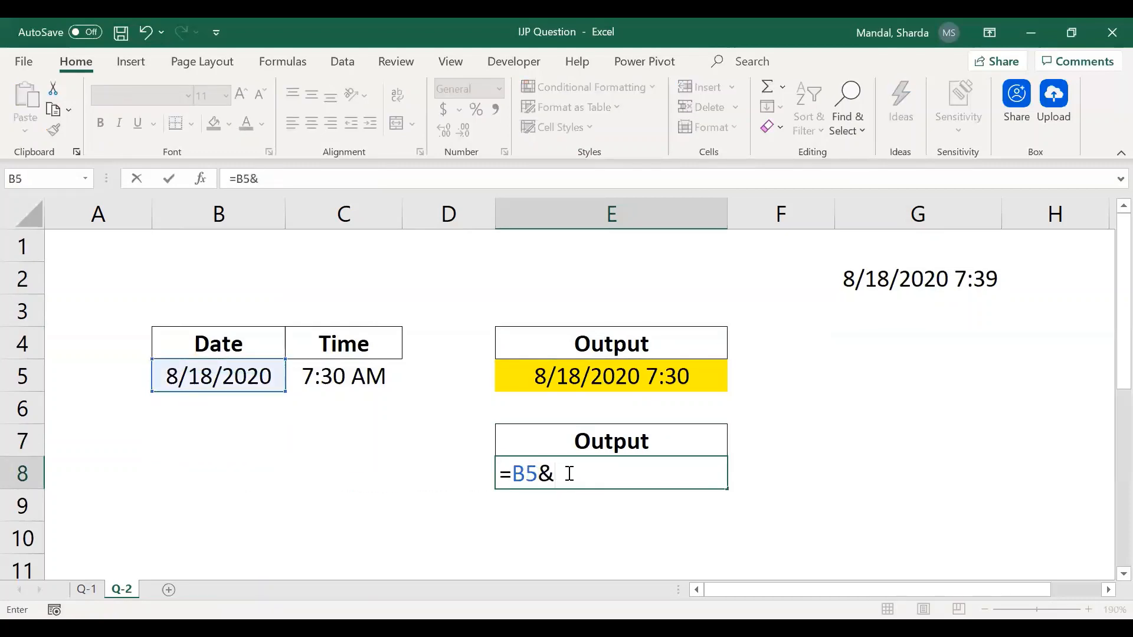
pyautogui.write('" "&')
pyautogui.press('Left')
pyautogui.press('Left')
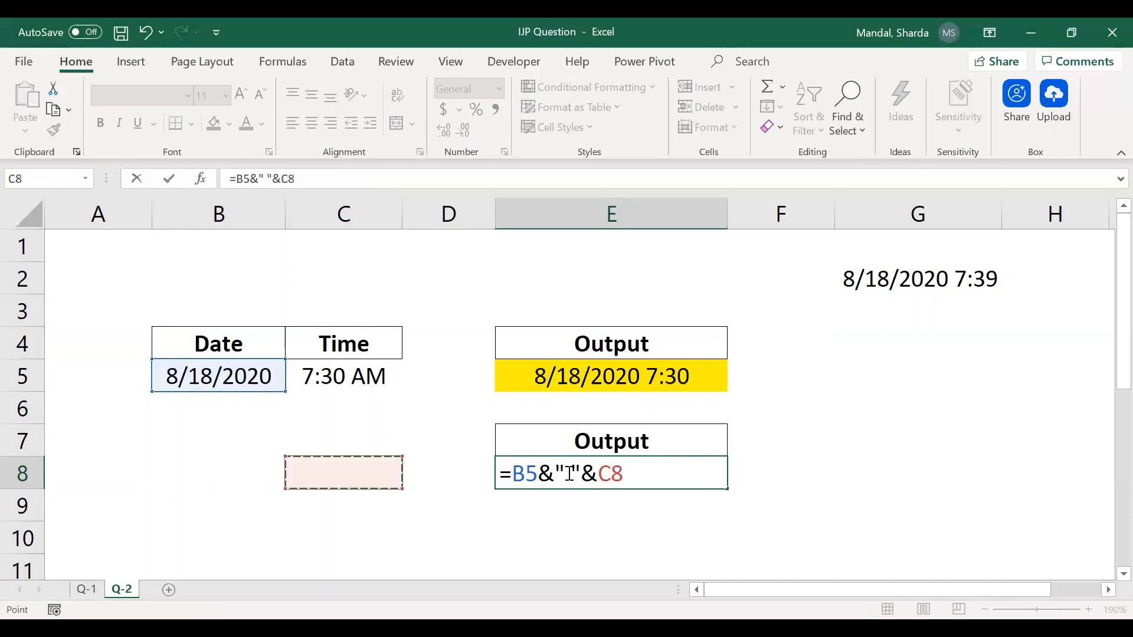
pyautogui.press('Up')
pyautogui.press('Up')
pyautogui.press('Up')
pyautogui.press('Return')
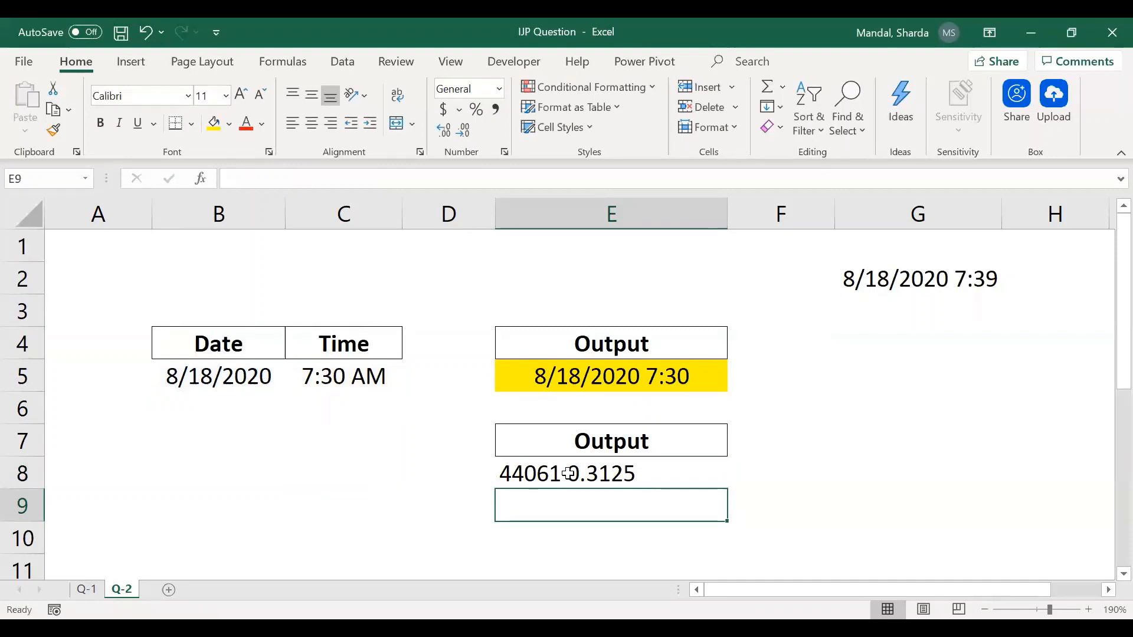
pyautogui.press('Up')
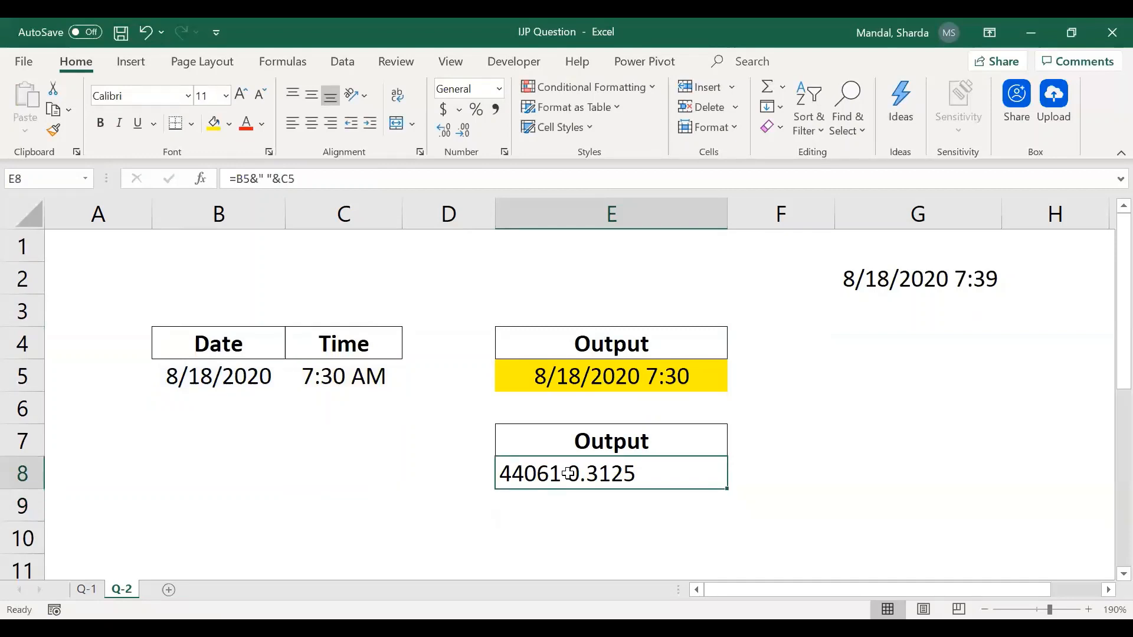
# Check the date in B5 and the time in C5, and clear the joining formula from E8.
pyautogui.click(182, 372)
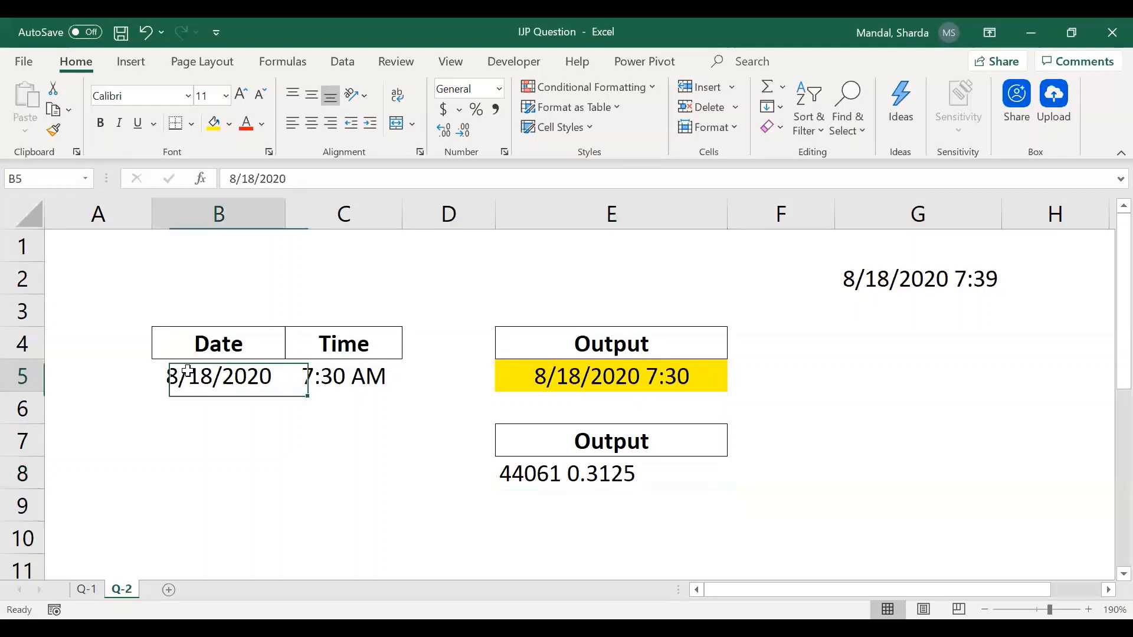
pyautogui.click(319, 371)
pyautogui.click(557, 477)
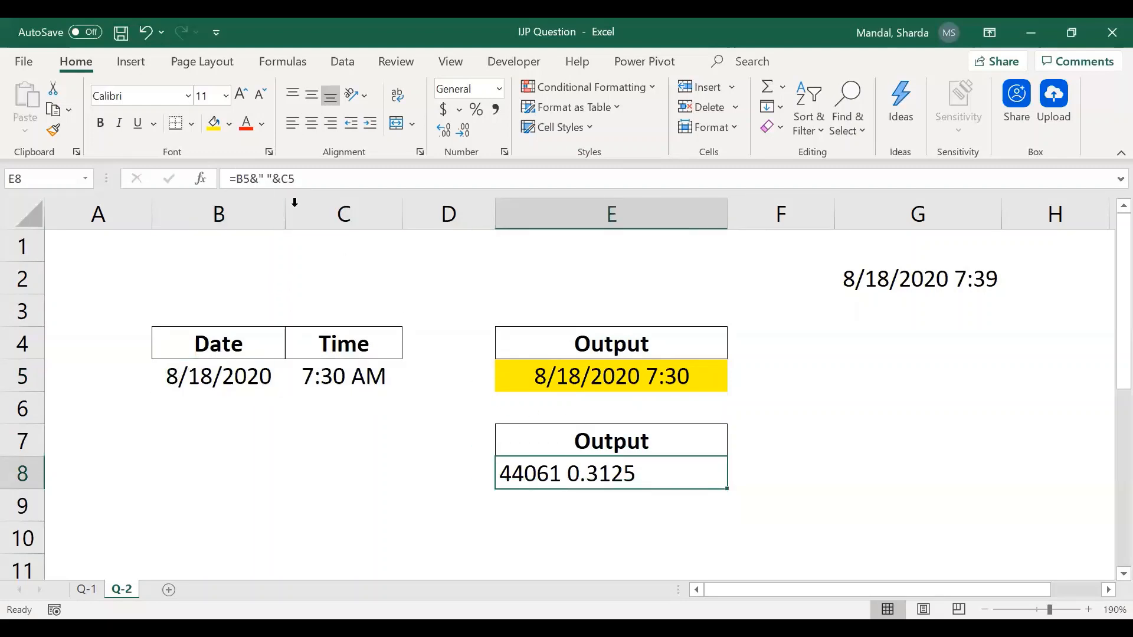
pyautogui.press('Delete')
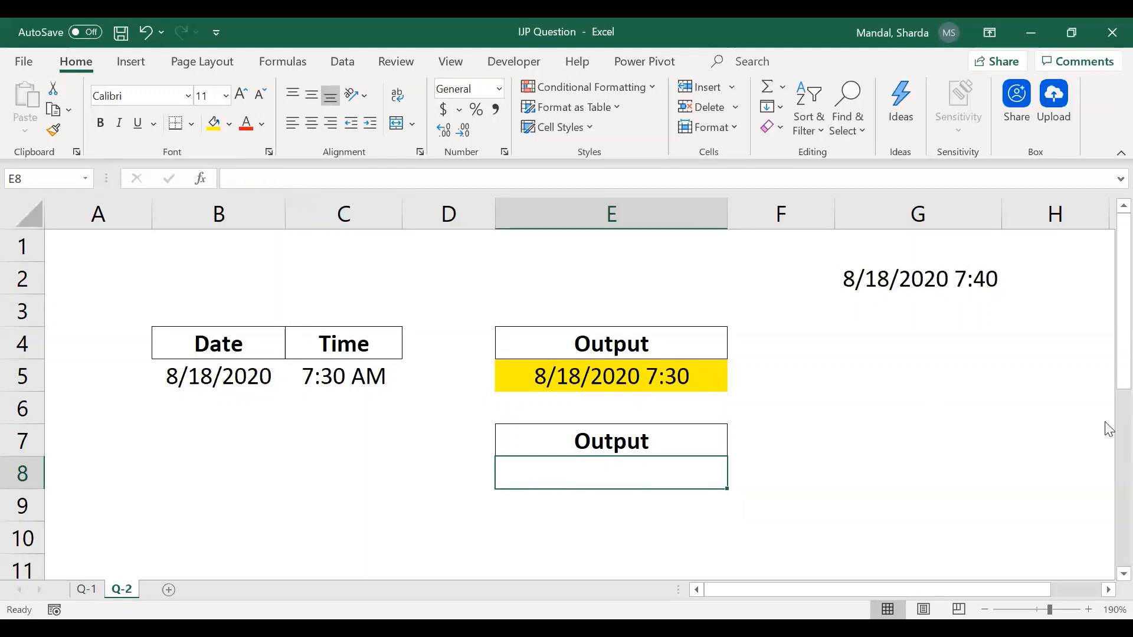
# Try to join the date and time in cell E8 with =CONCATENATE(B5,C5).
pyautogui.write('=')
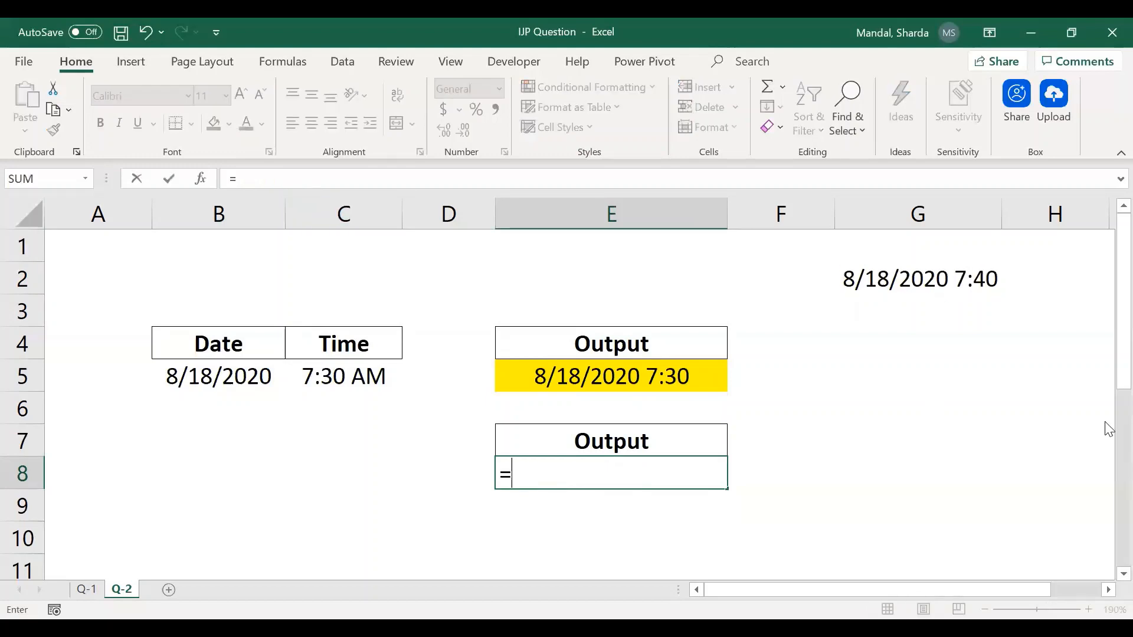
pyautogui.write('con')
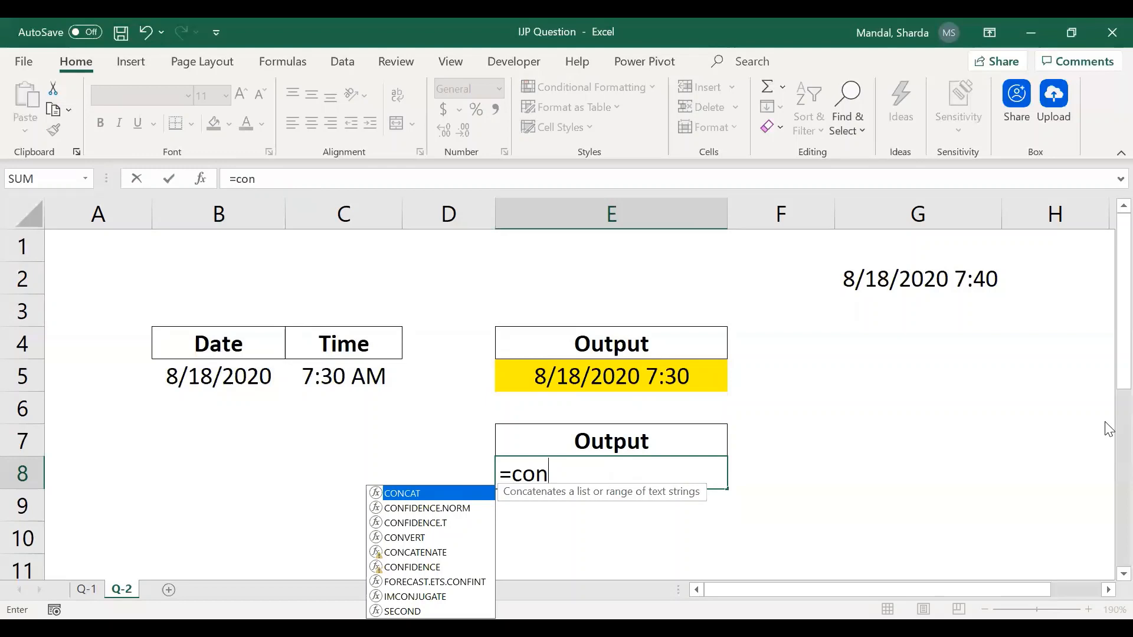
pyautogui.write('cat')
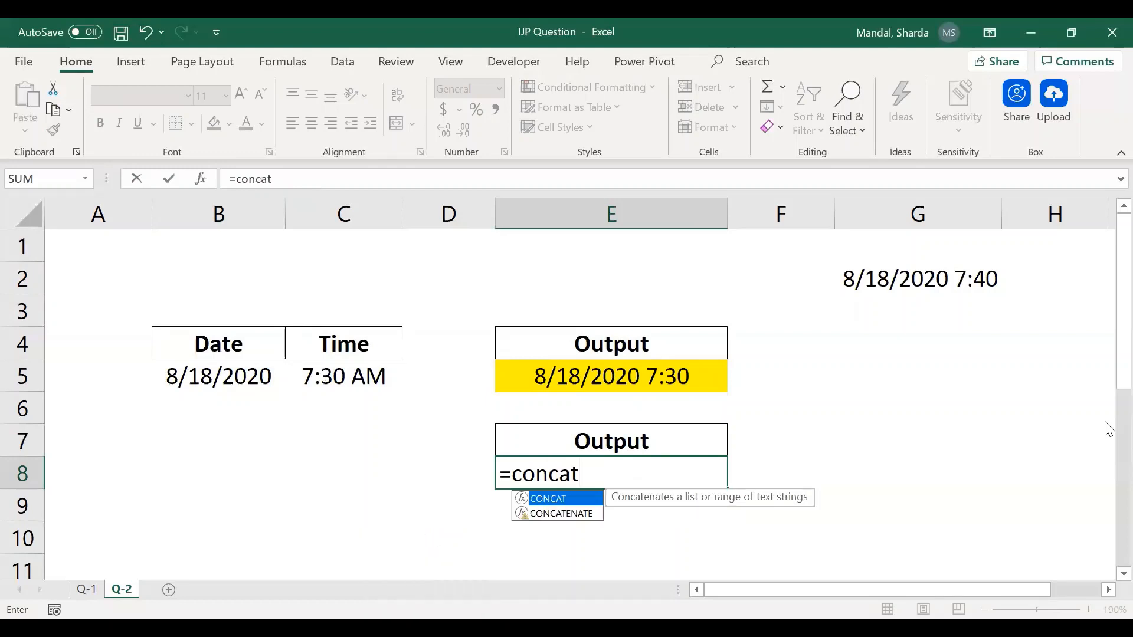
pyautogui.press('Down')
pyautogui.press('Tab')
pyautogui.press('Left')
pyautogui.press('Left')
pyautogui.press('Left')
pyautogui.press('Up')
pyautogui.press('Up')
pyautogui.press('Up')
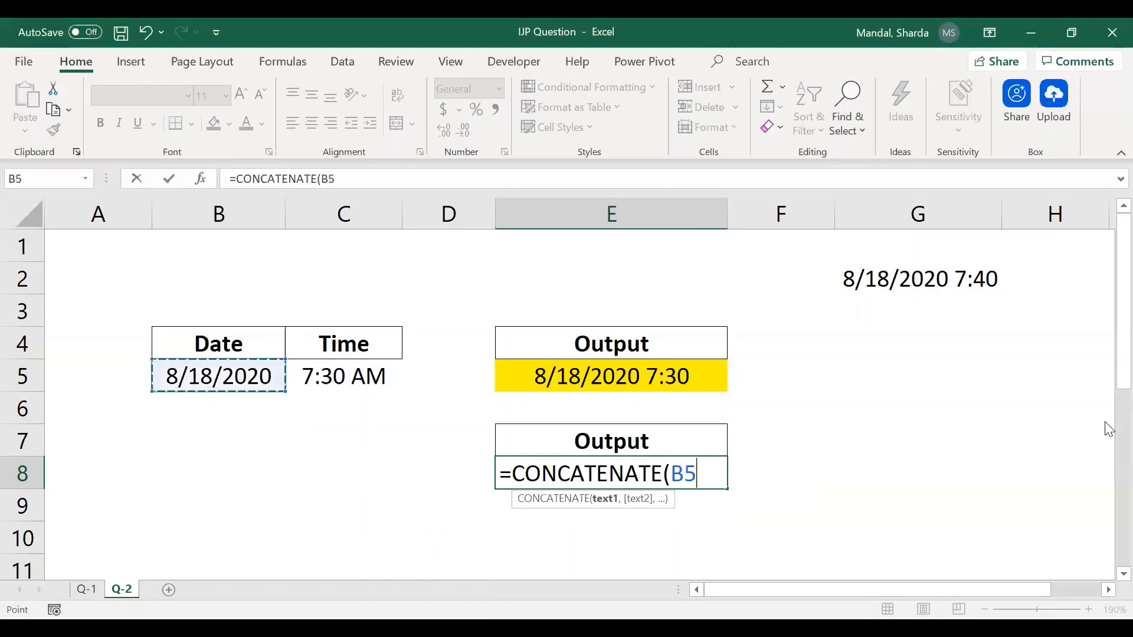
pyautogui.write(',')
pyautogui.press('Left')
pyautogui.press('Left')
pyautogui.press('Up')
pyautogui.press('Up')
pyautogui.press('Up')
pyautogui.write(')')
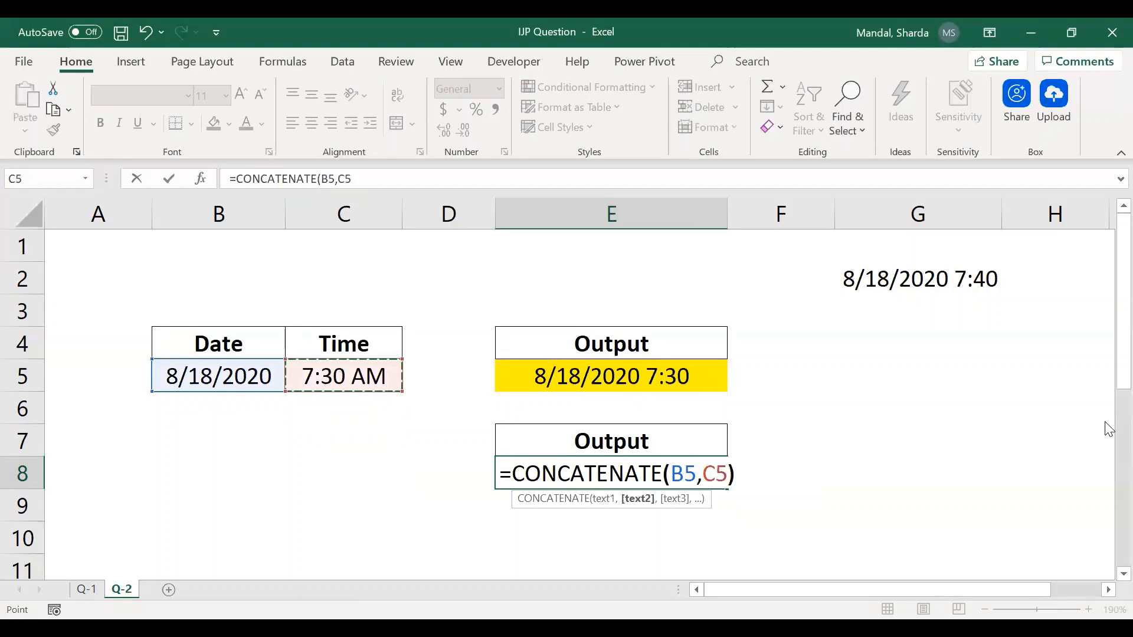
pyautogui.press('Return')
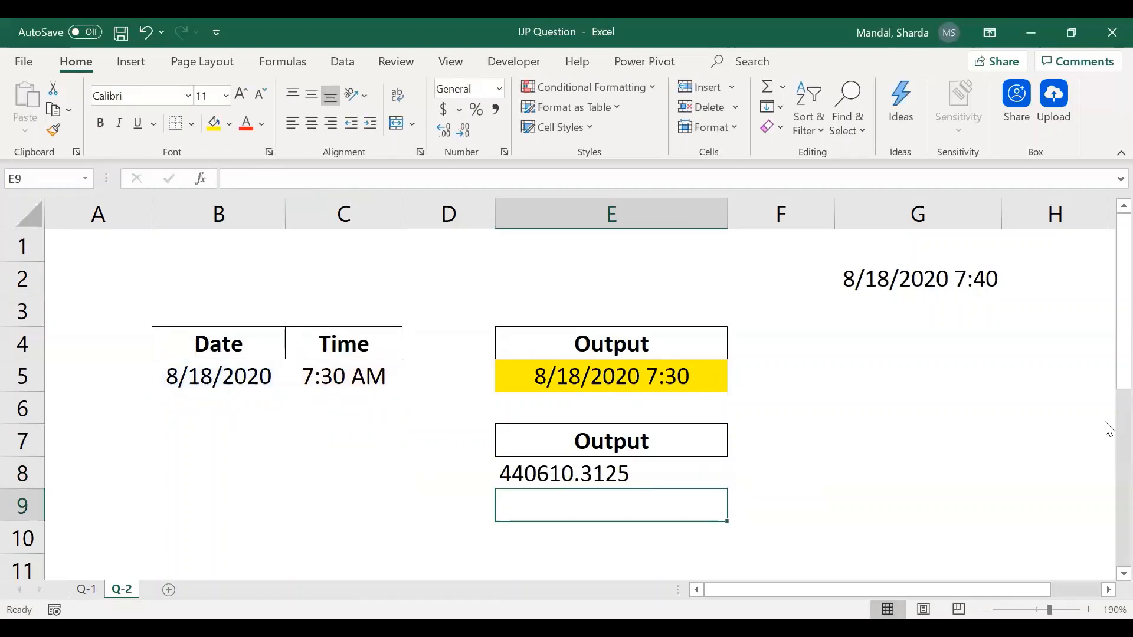
pyautogui.press('Up')
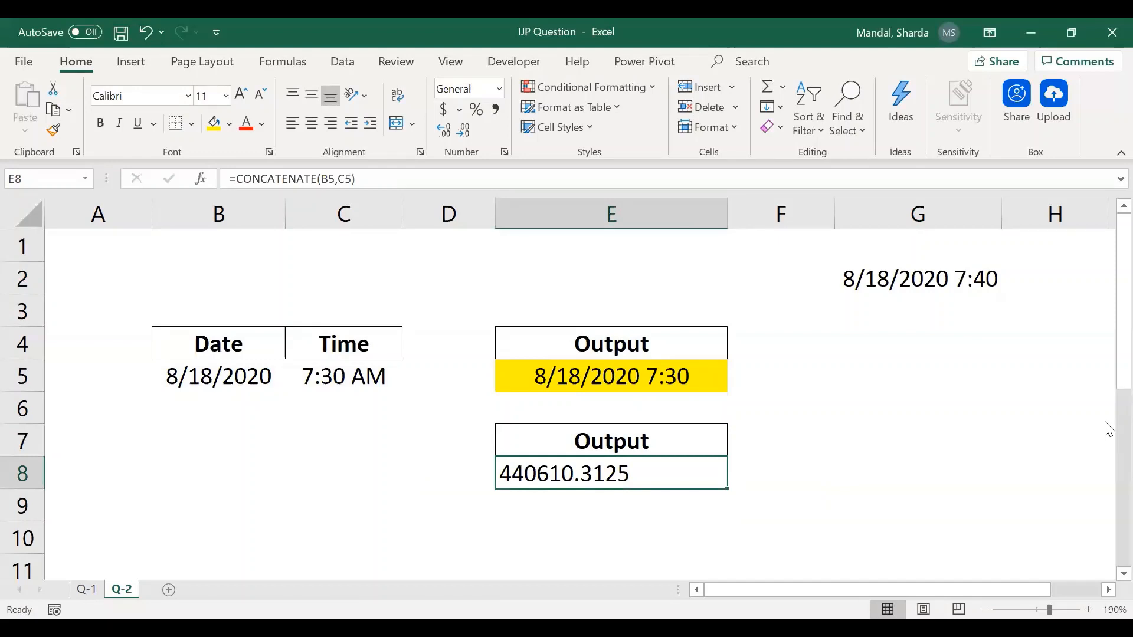
# Copy the Output header from E4 to G4 and fill cell G5 below it with yellow.
pyautogui.click(618, 336)
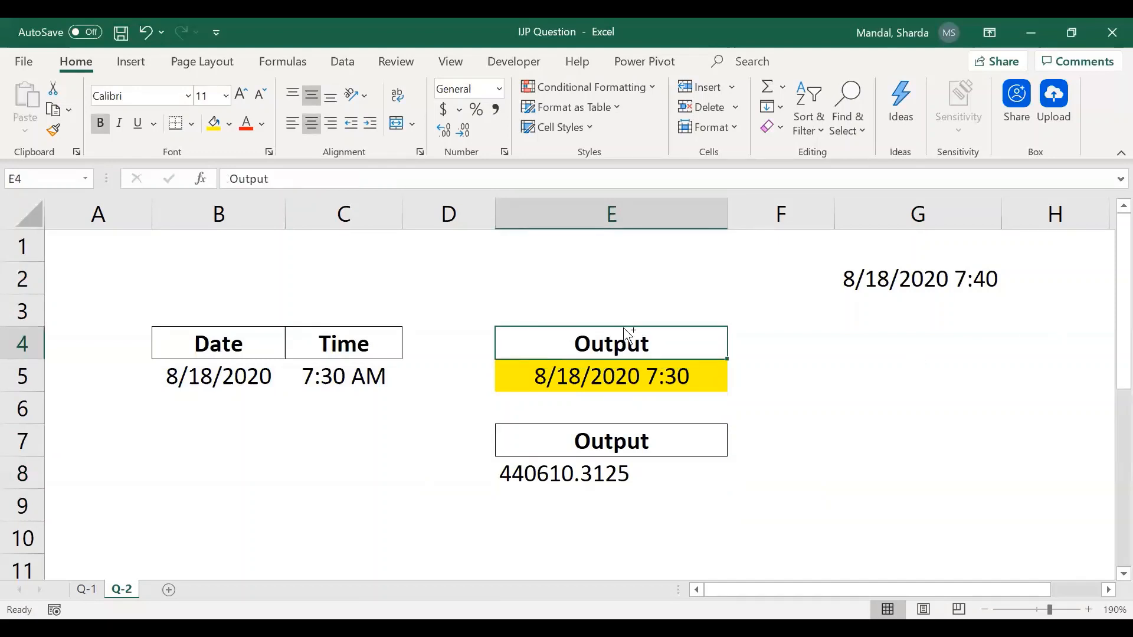
pyautogui.hotkey('ctrl', 'c')
pyautogui.click(843, 337)
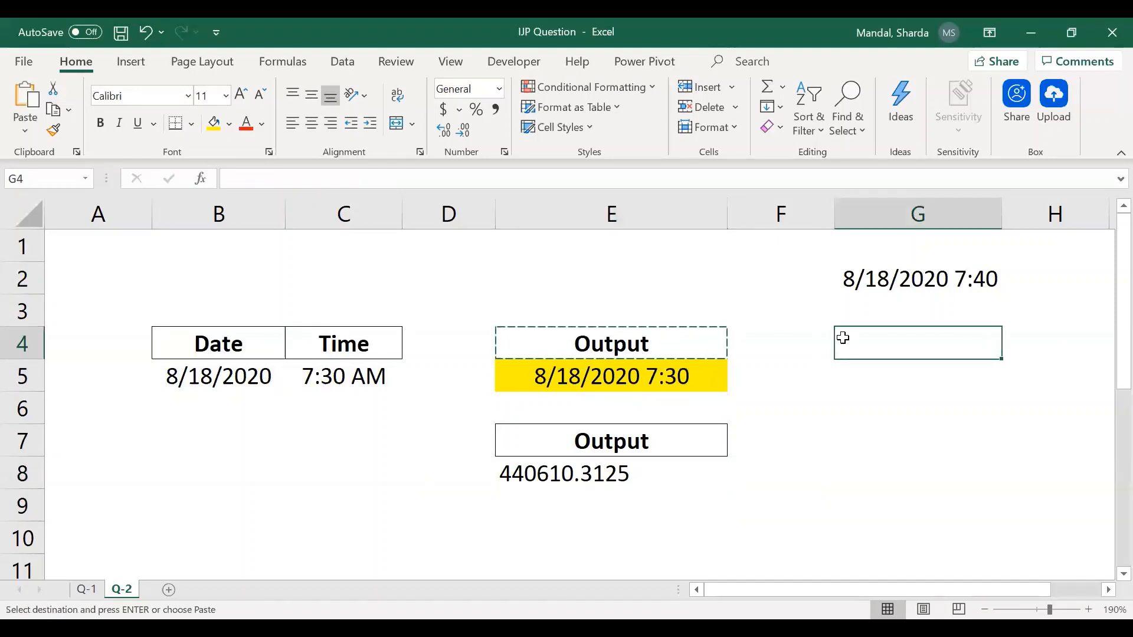
pyautogui.click(814, 334)
pyautogui.click(862, 333)
pyautogui.hotkey('ctrl', 'v')
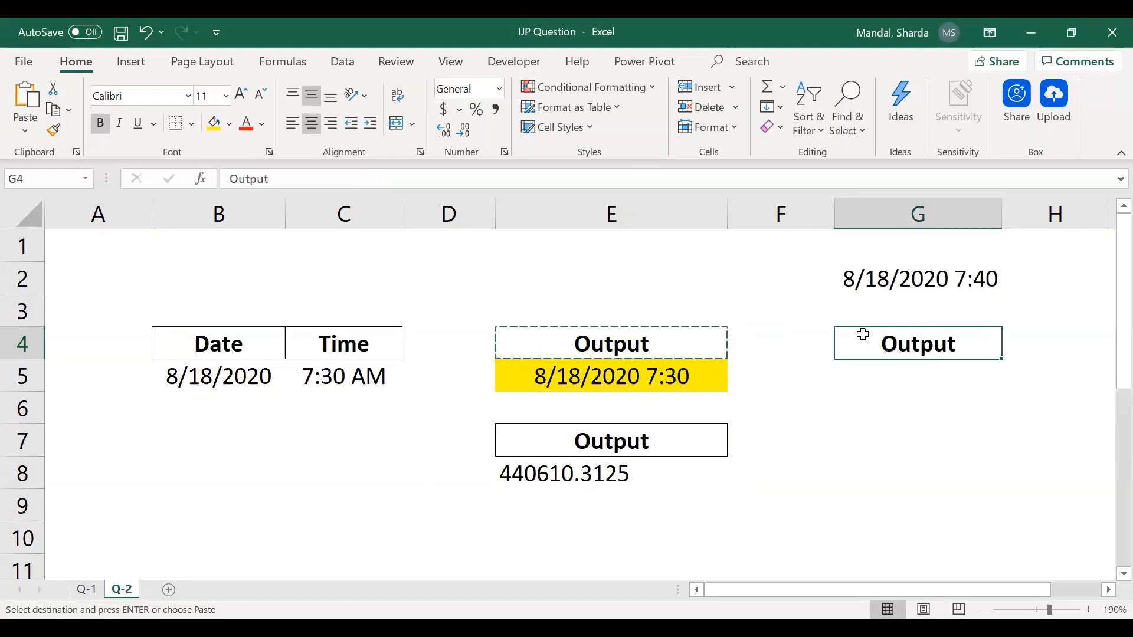
pyautogui.click(868, 363)
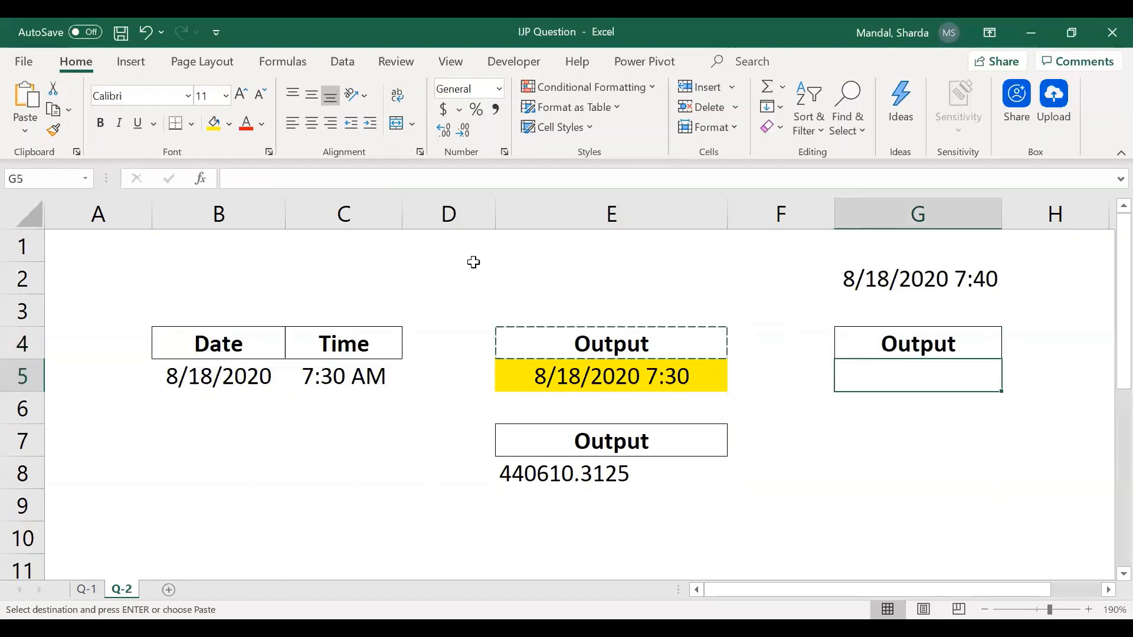
pyautogui.click(214, 124)
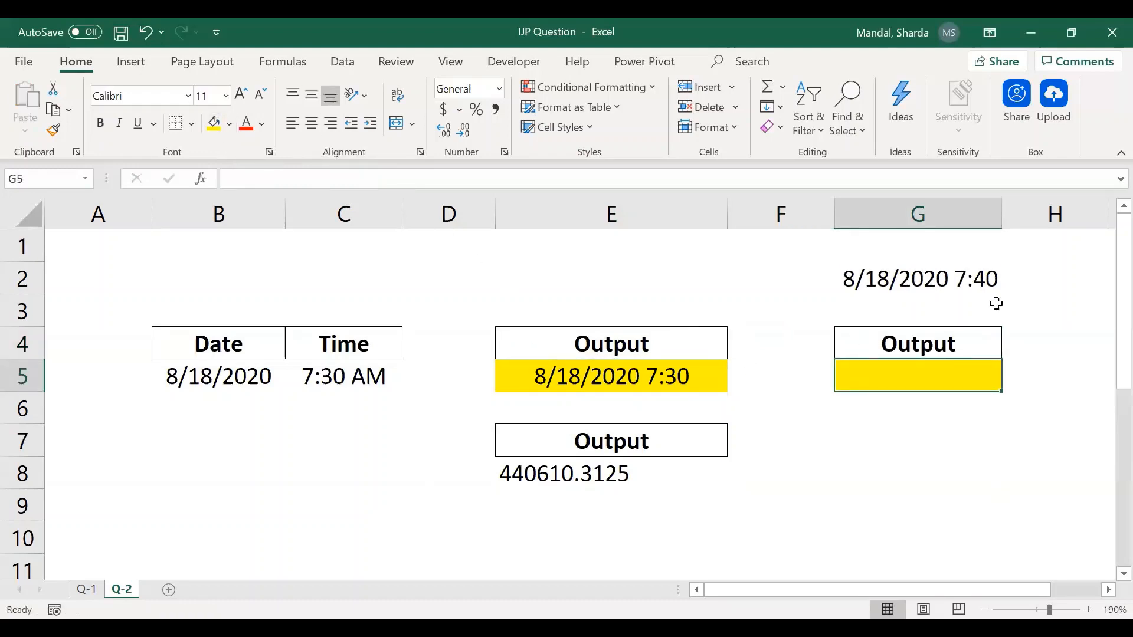
# Widen column G and narrow column F to make room for the new output.
pyautogui.moveTo(1004, 212); pyautogui.dragTo(1060, 214)
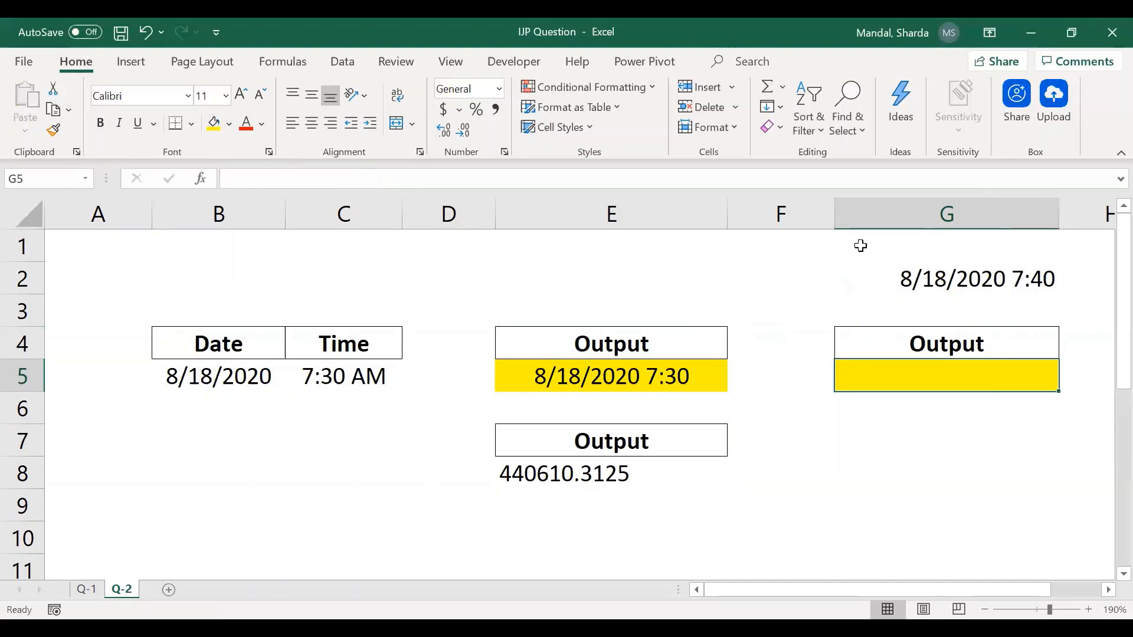
pyautogui.moveTo(838, 216); pyautogui.dragTo(788, 217)
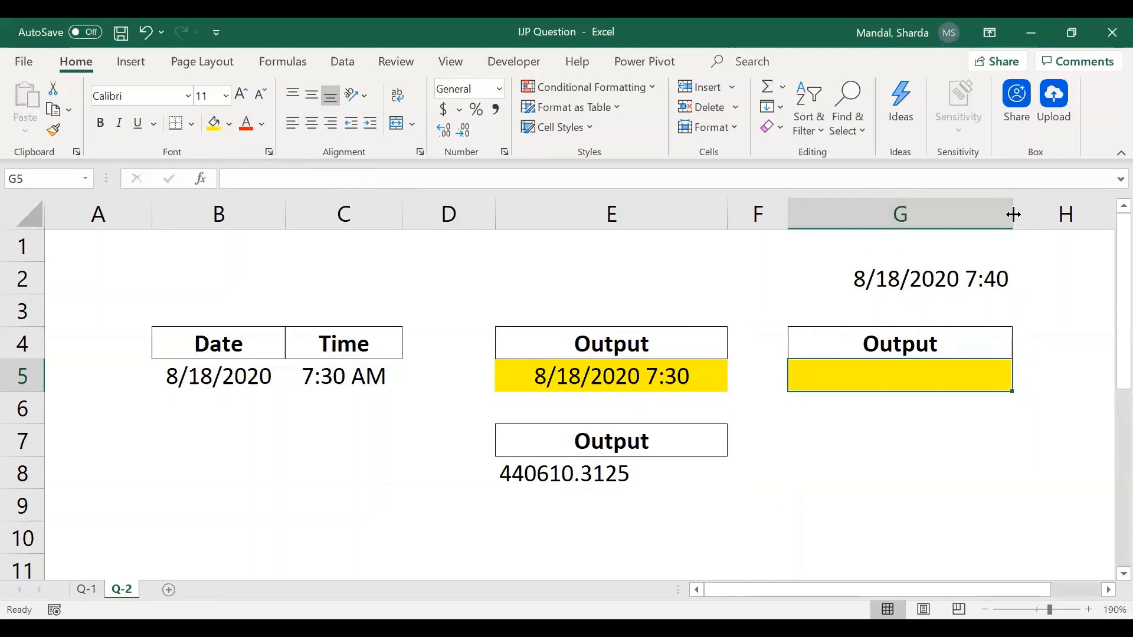
pyautogui.moveTo(1011, 214); pyautogui.dragTo(1061, 213)
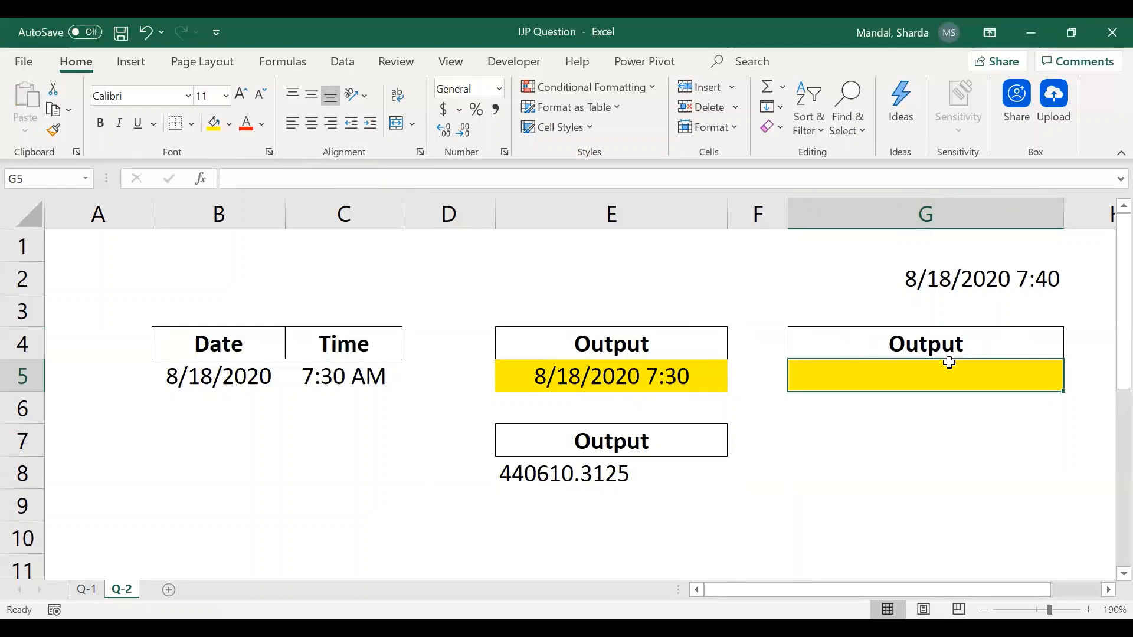
# Begin a formula in G5 that converts the date to text with =TEXT(B5,"m/dd/yyyy").
pyautogui.write('=')
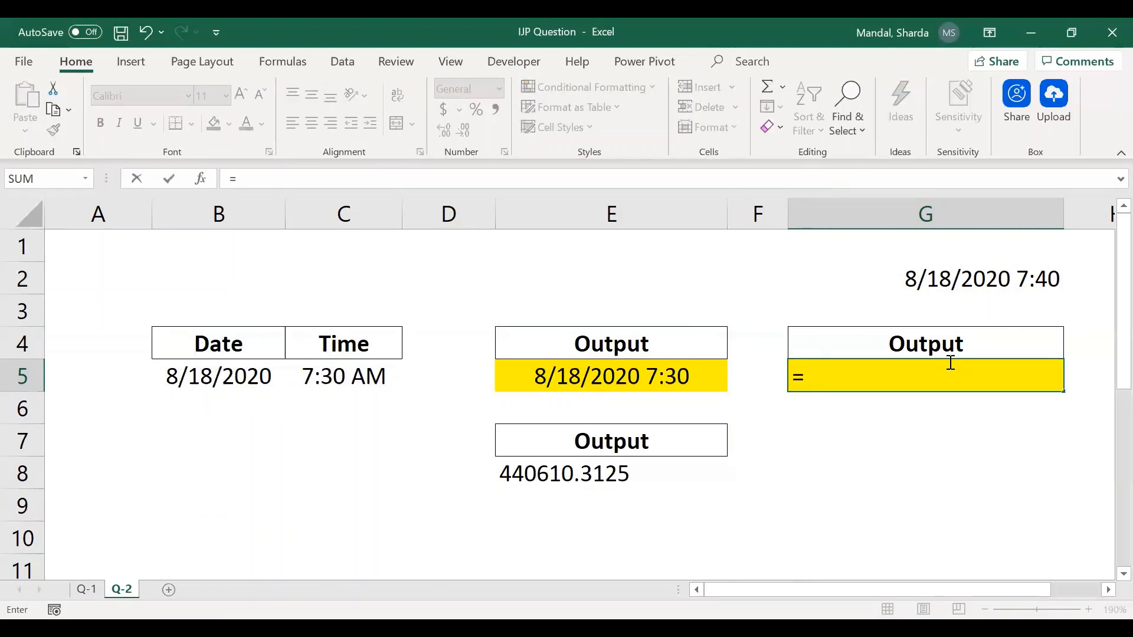
pyautogui.write('TEXT(')
pyautogui.press('Left')
pyautogui.press('Left')
pyautogui.press('Left')
pyautogui.press('Left')
pyautogui.press('Left')
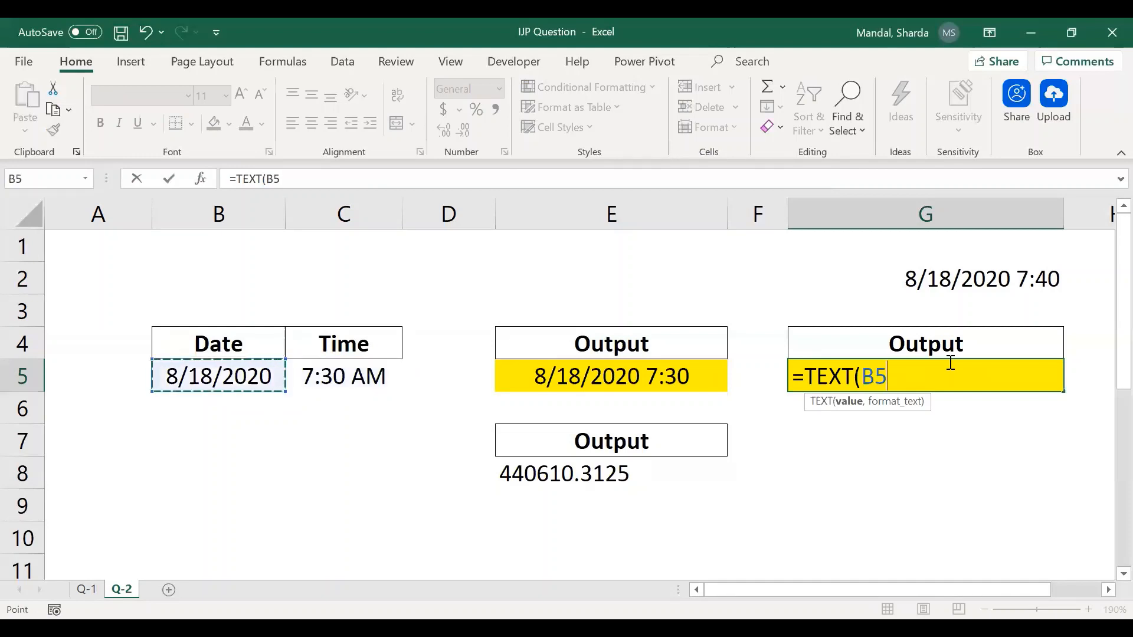
pyautogui.write(',"')
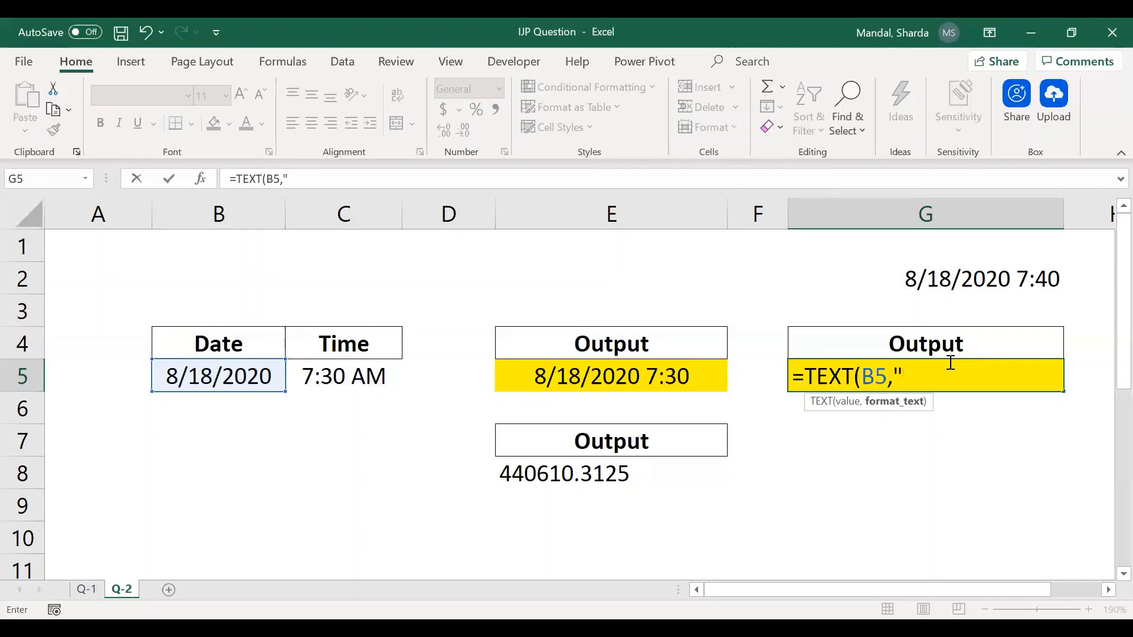
pyautogui.write('m/dd/yyy')
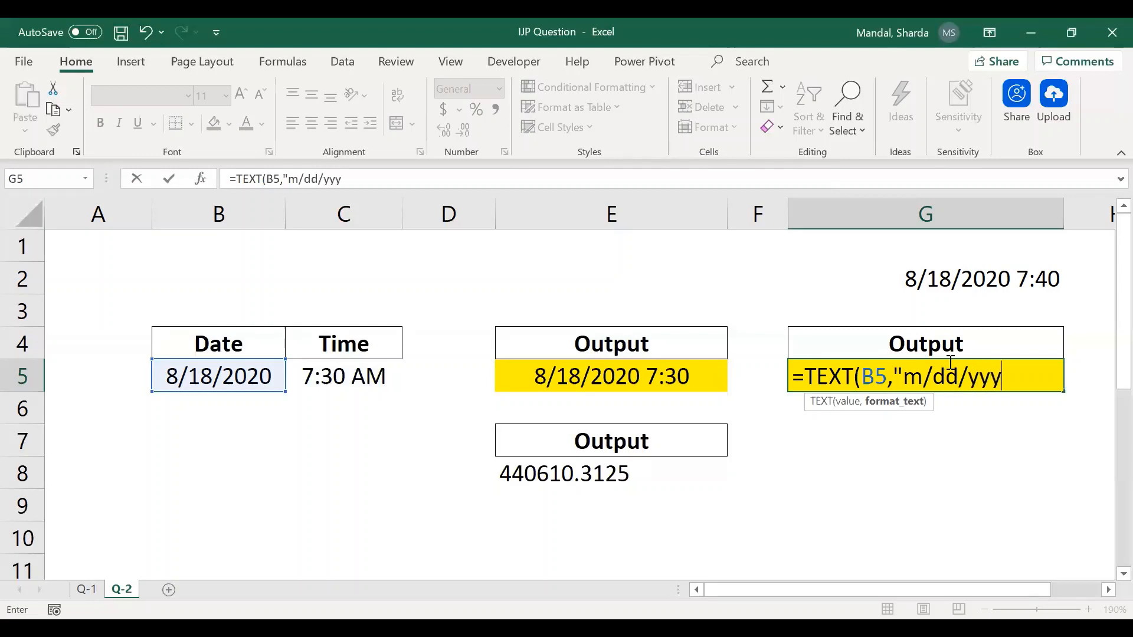
pyautogui.write('y")')
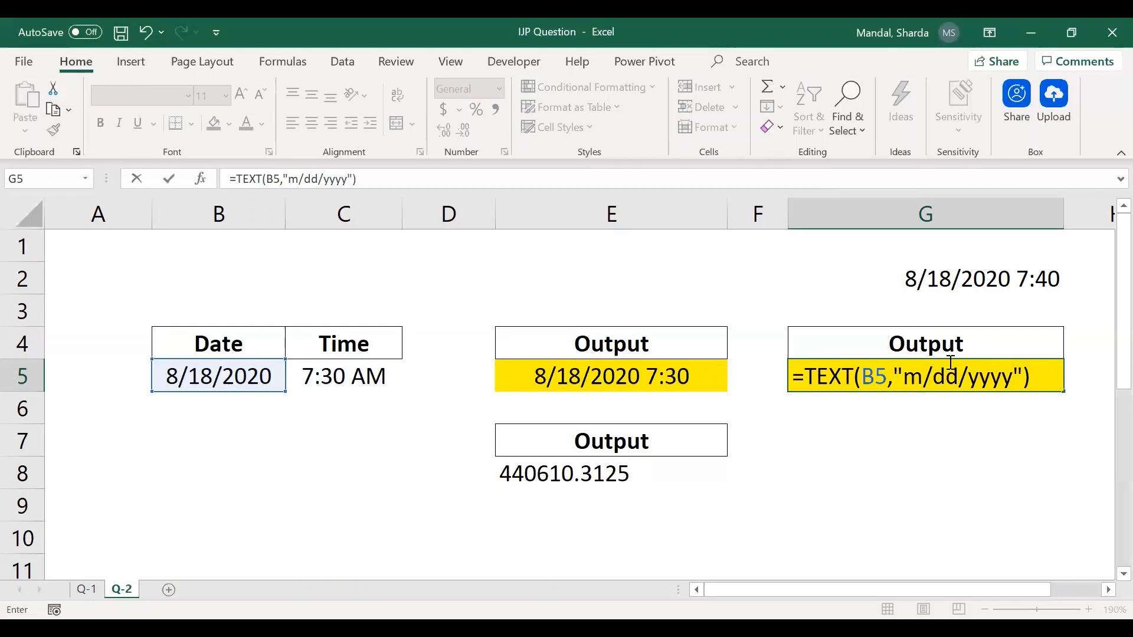
# Complete the G5 formula by appending a space and the time as text with &" "&TEXT(C5,"HH:MM").
pyautogui.write('&" "&')
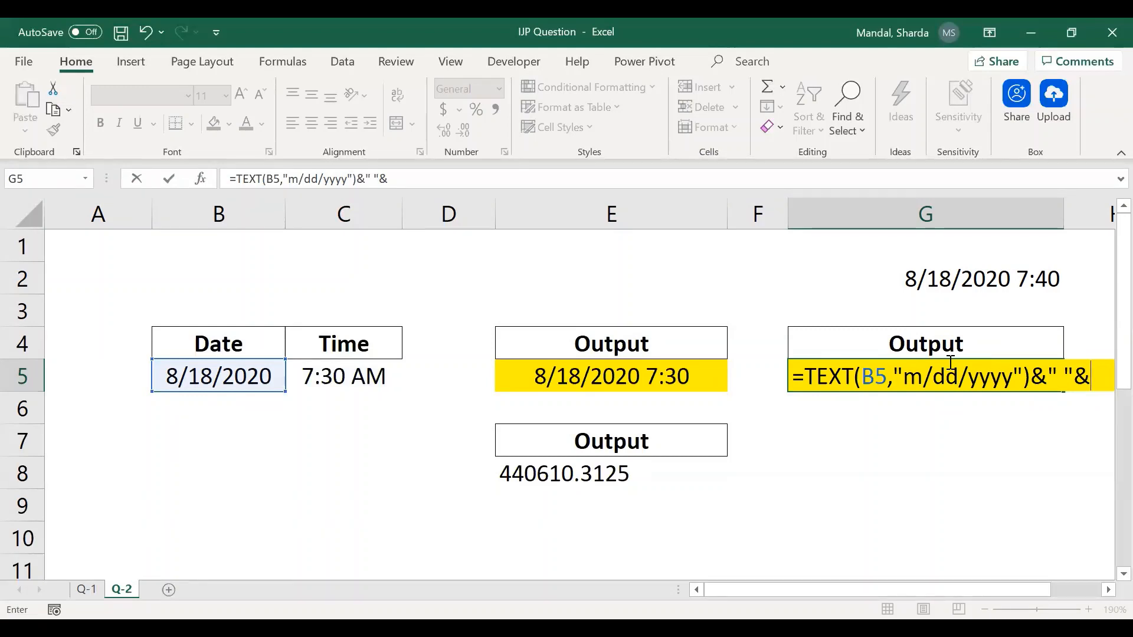
pyautogui.write('TEXT(')
pyautogui.press('Left')
pyautogui.press('Left')
pyautogui.press('Left')
pyautogui.press('Left')
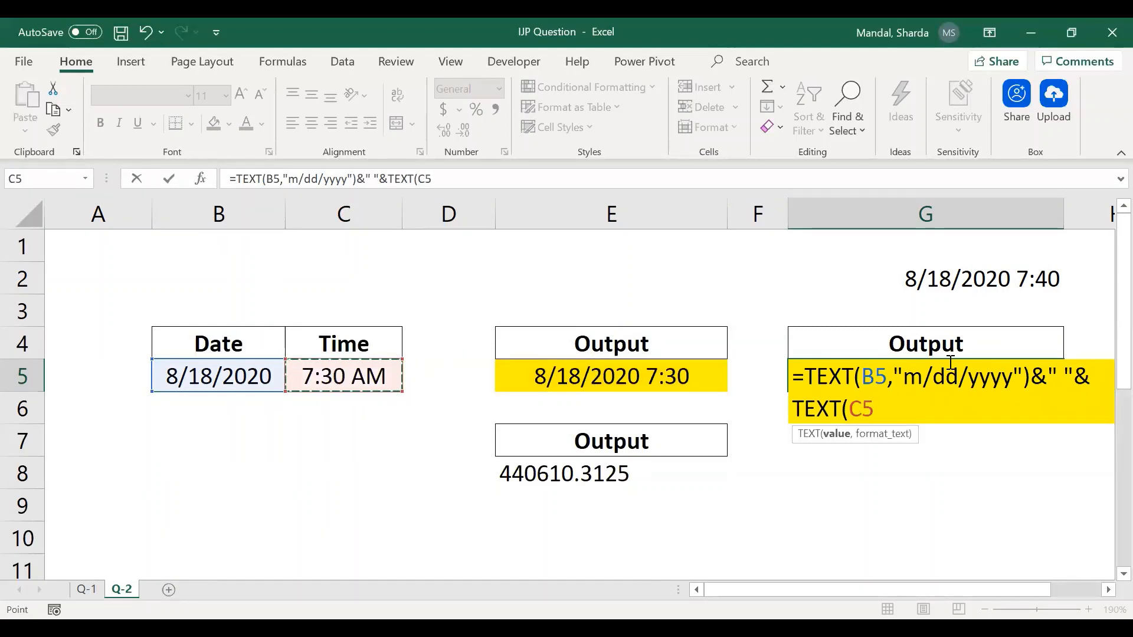
pyautogui.write(',"HH')
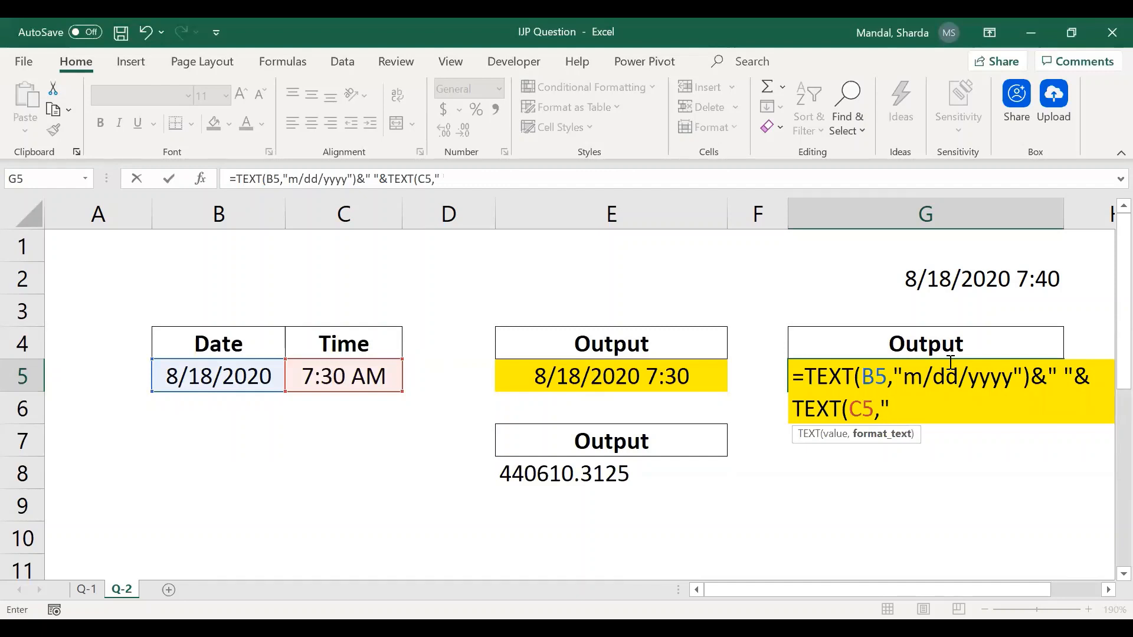
pyautogui.write(':MM')
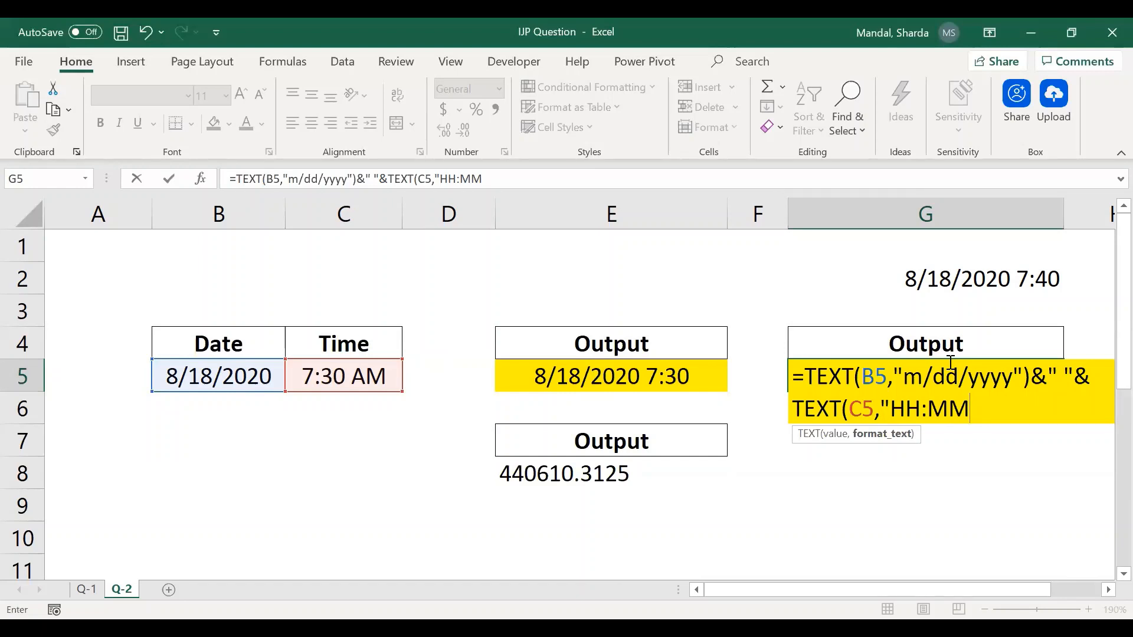
pyautogui.write('")')
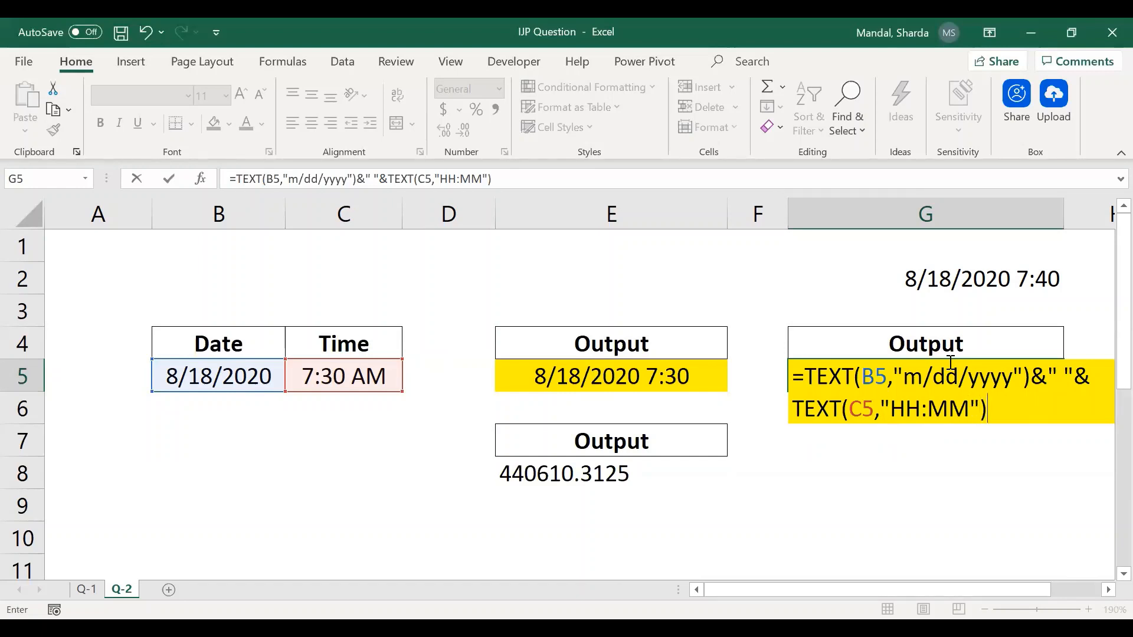
pyautogui.press('Return')
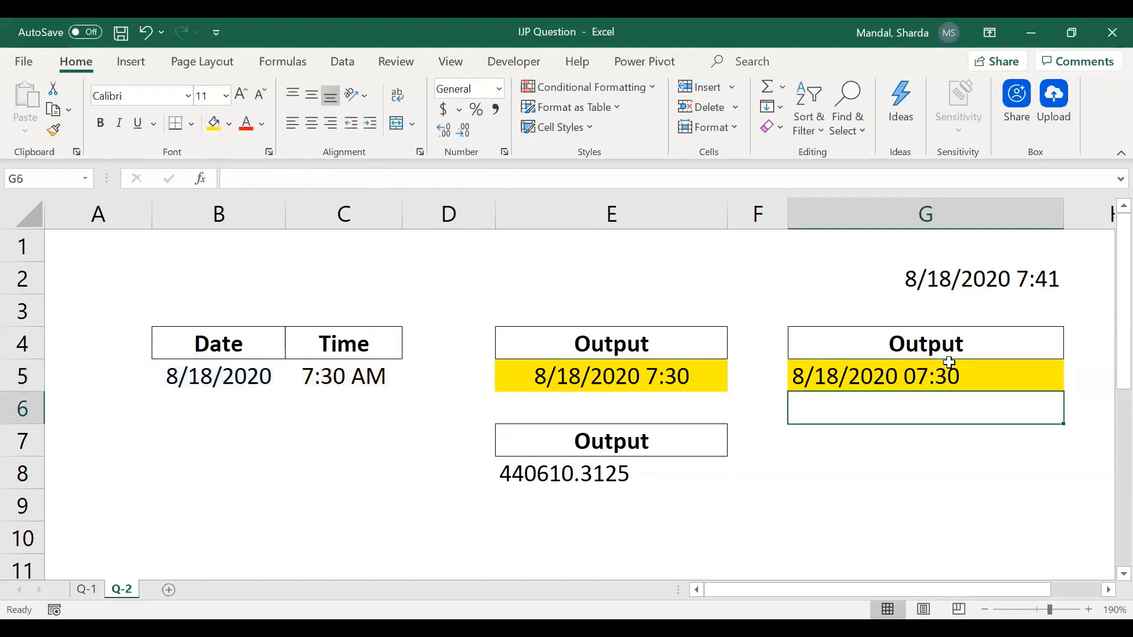
# Change the time format in G5's formula to "H:MM" and centre the cell's content horizontally and vertically.
pyautogui.click(934, 370)
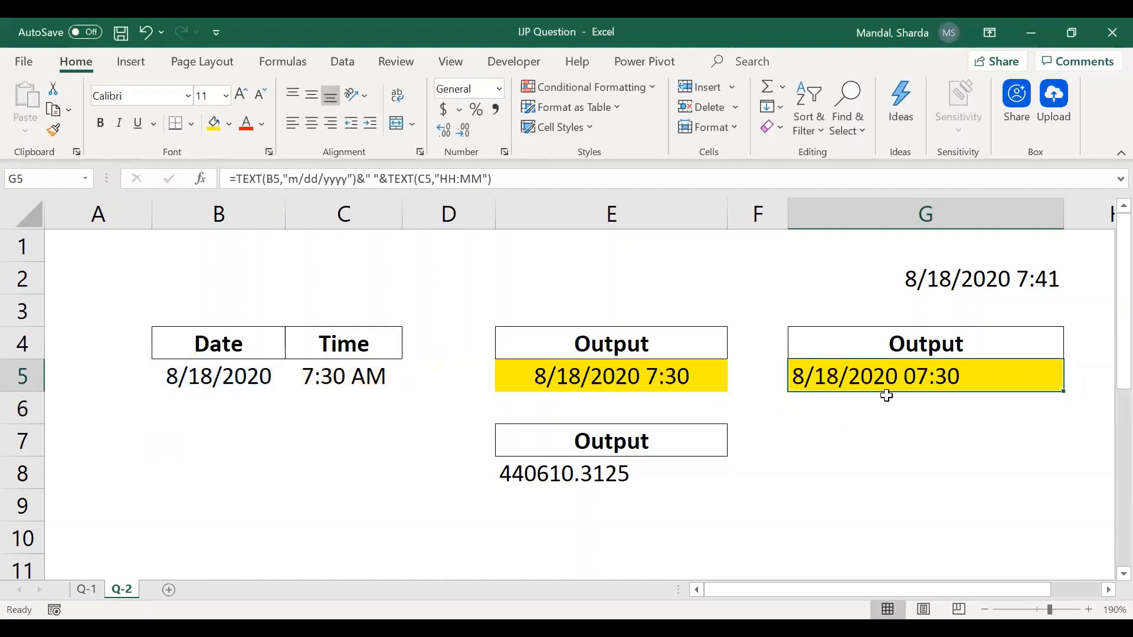
pyautogui.click(451, 189)
pyautogui.press('BackSpace')
pyautogui.press('Return')
pyautogui.press('Up')
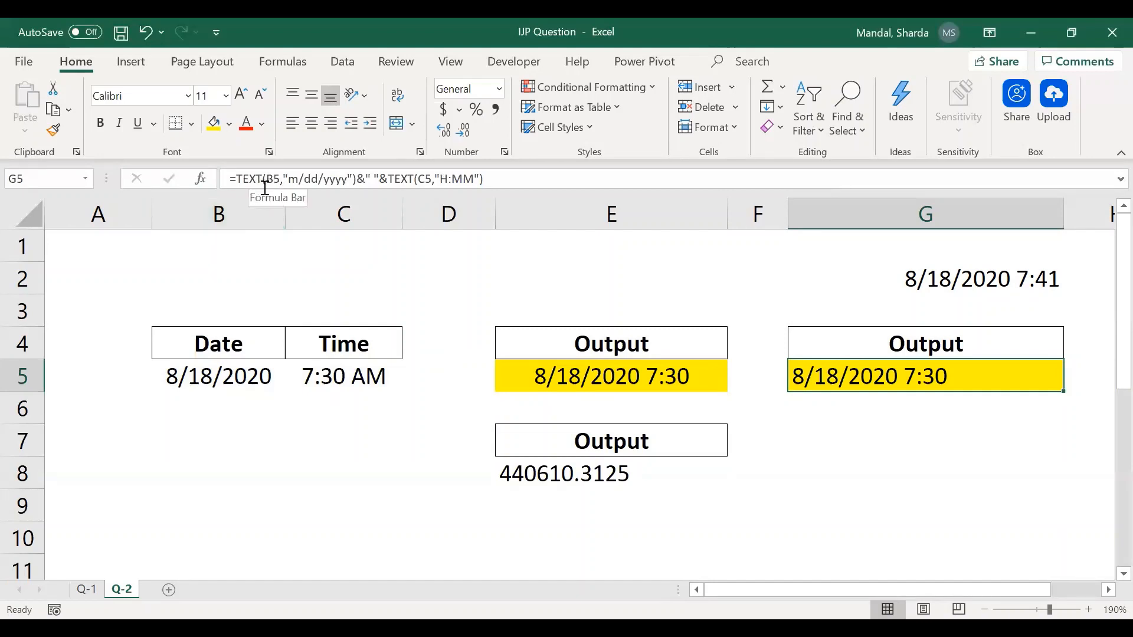
pyautogui.click(311, 123)
pyautogui.click(312, 96)
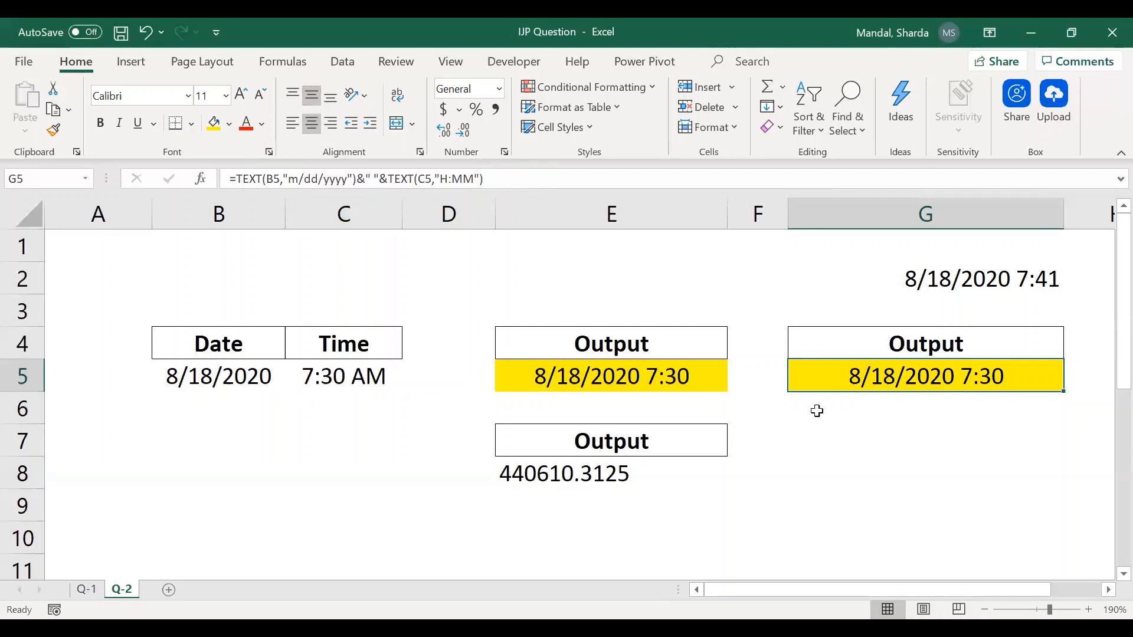
pyautogui.click(833, 438)
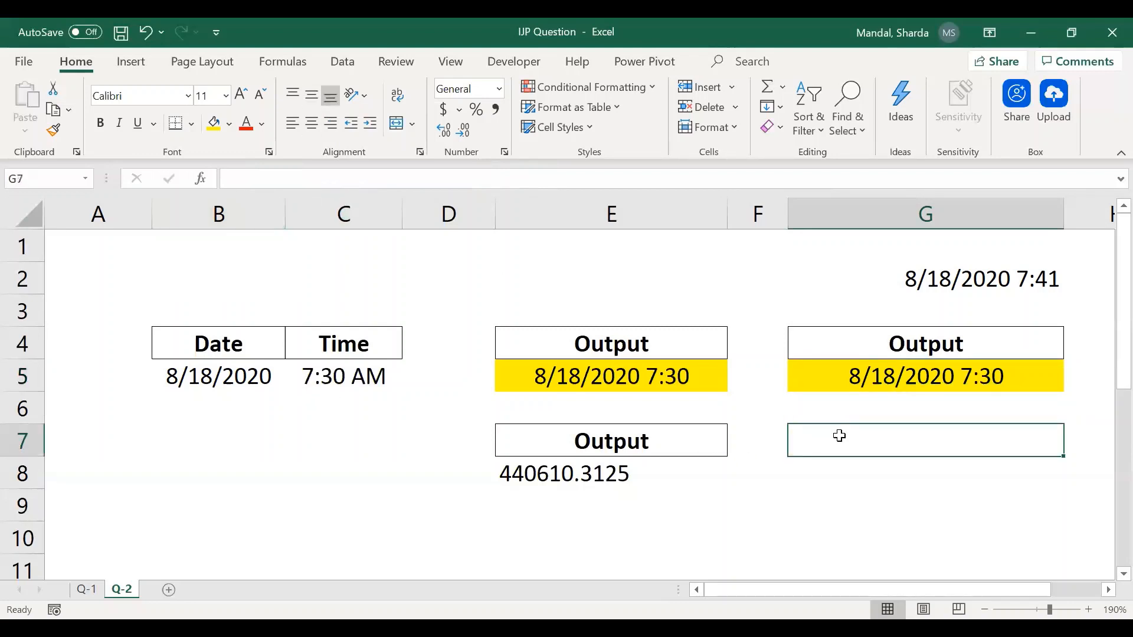
pyautogui.write('=')
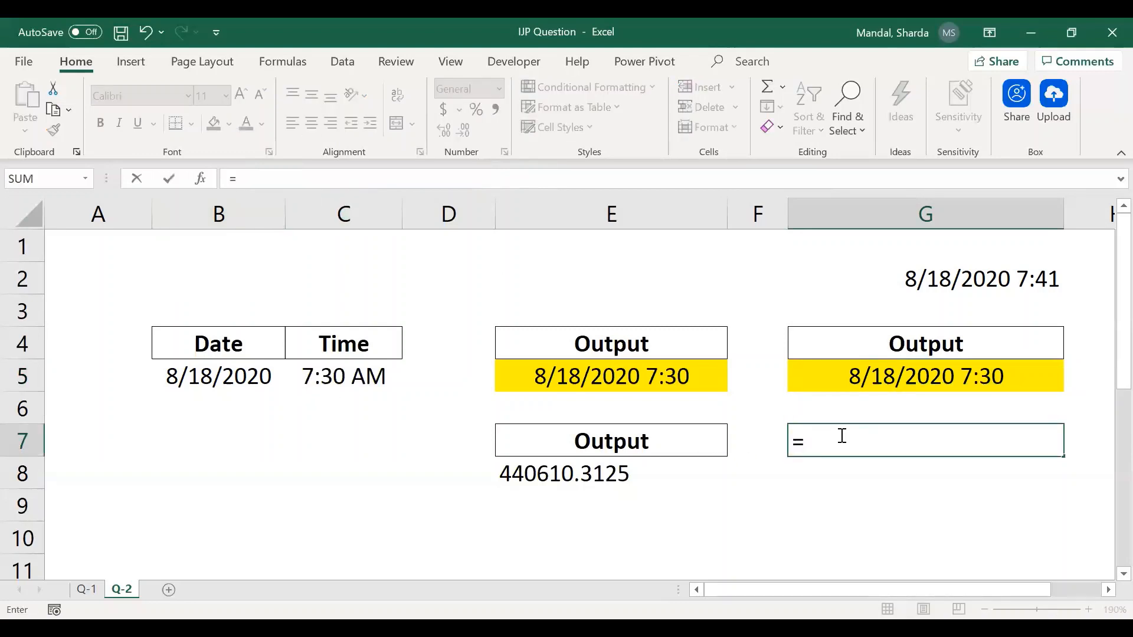
pyautogui.press('Escape')
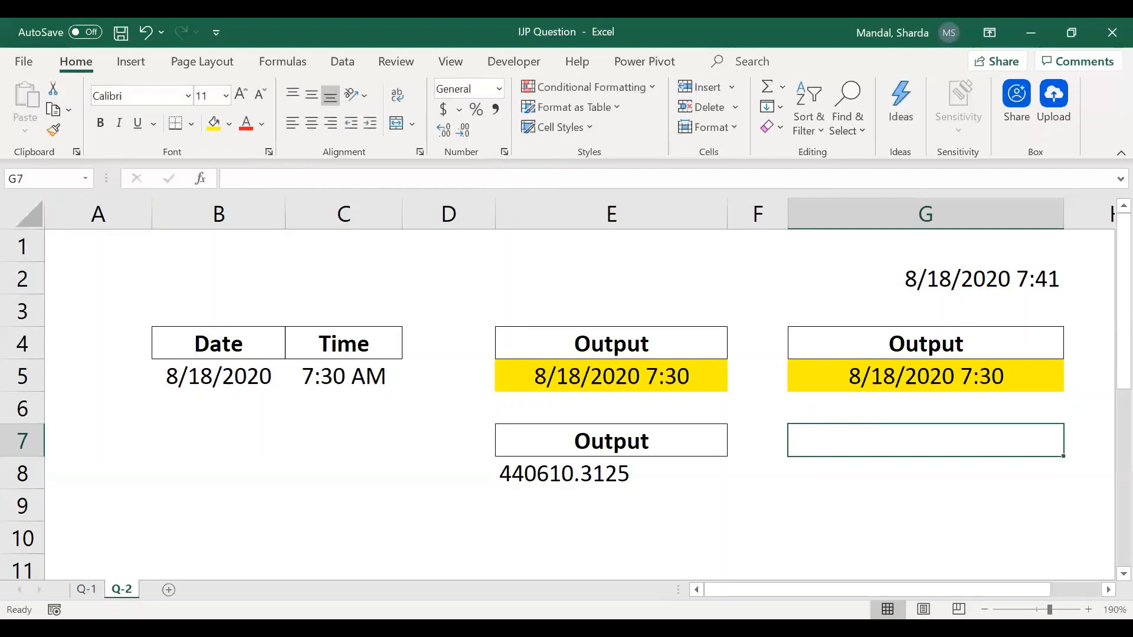
# Display the formula used in G5 as text in cell D10 with =FORMULATEXT(G5).
pyautogui.click(405, 540)
pyautogui.write('=')
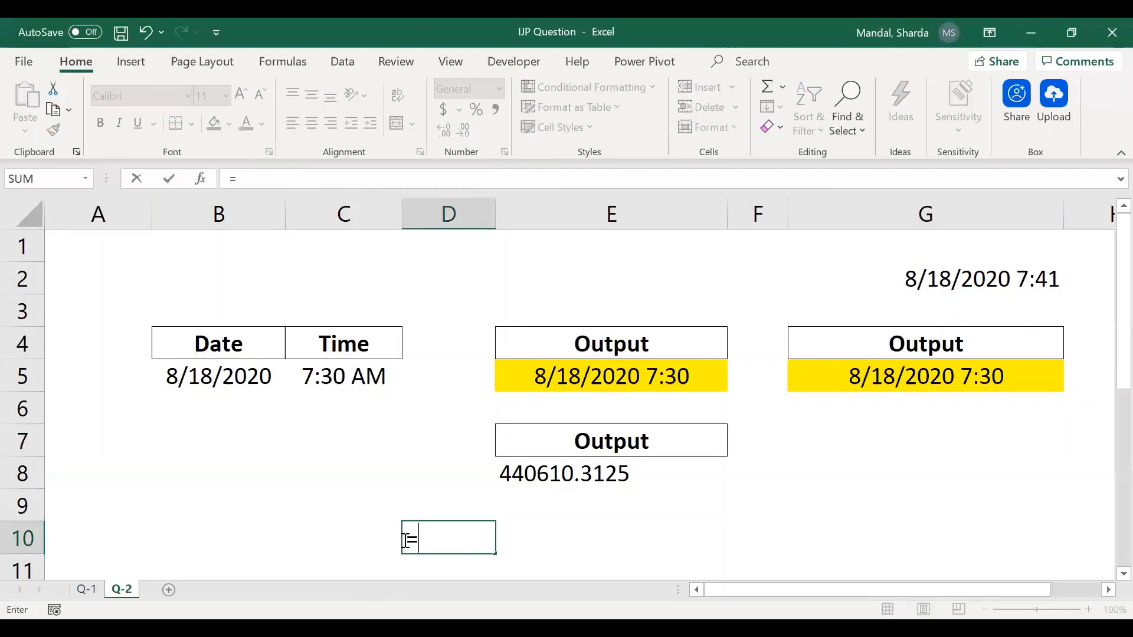
pyautogui.write('FORMULATEXT(')
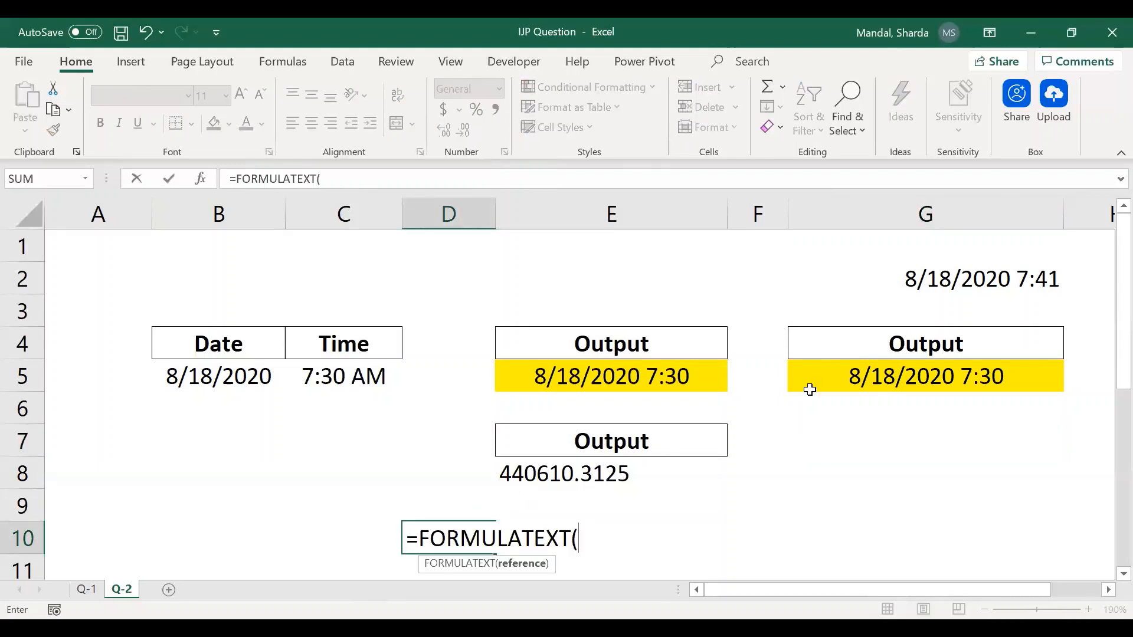
pyautogui.click(818, 375)
pyautogui.write(')')
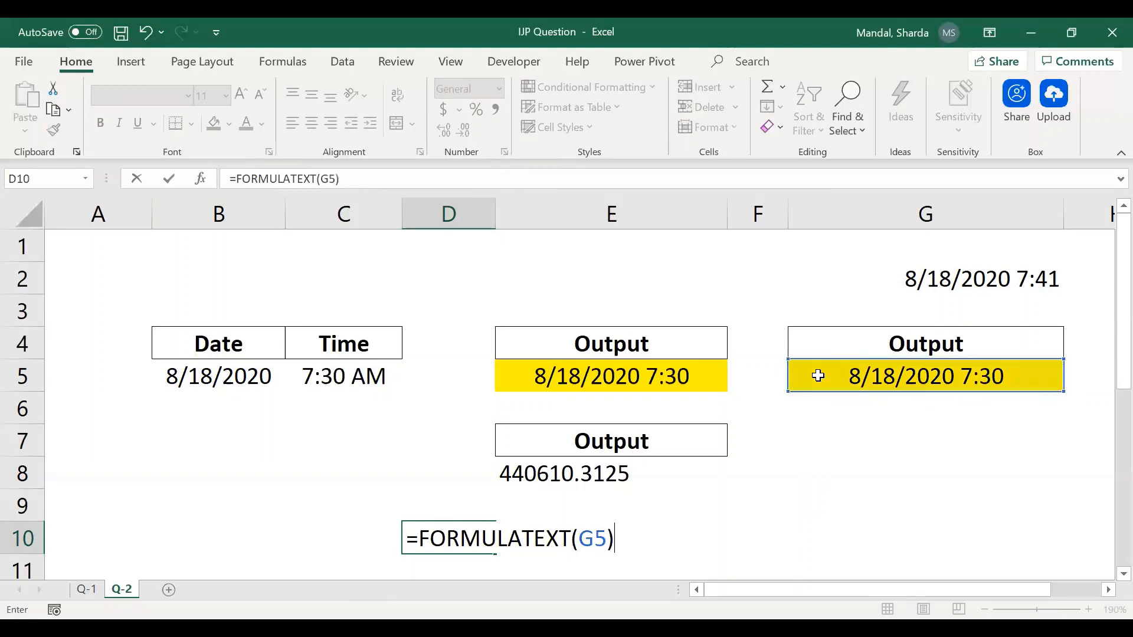
pyautogui.press('Return')
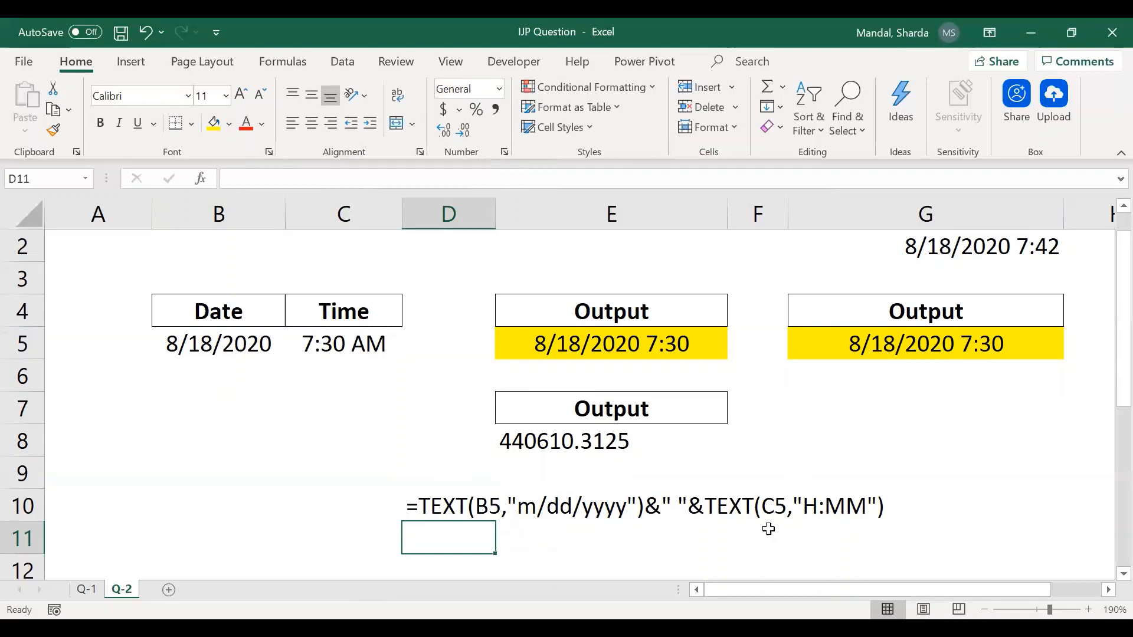
pyautogui.scroll(1, 816, 503)
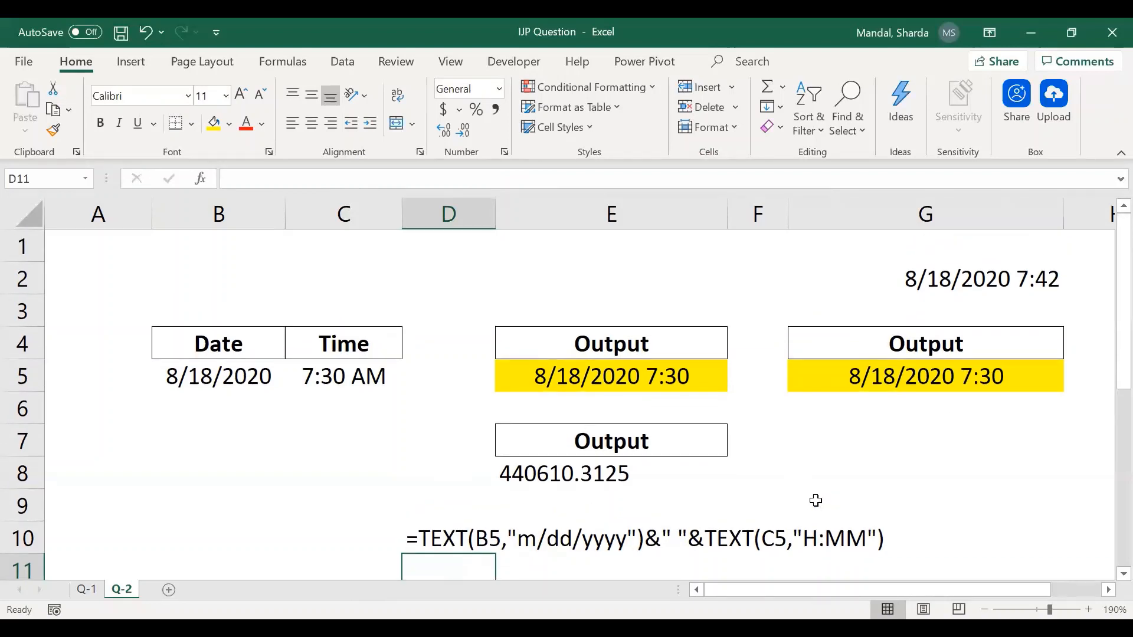